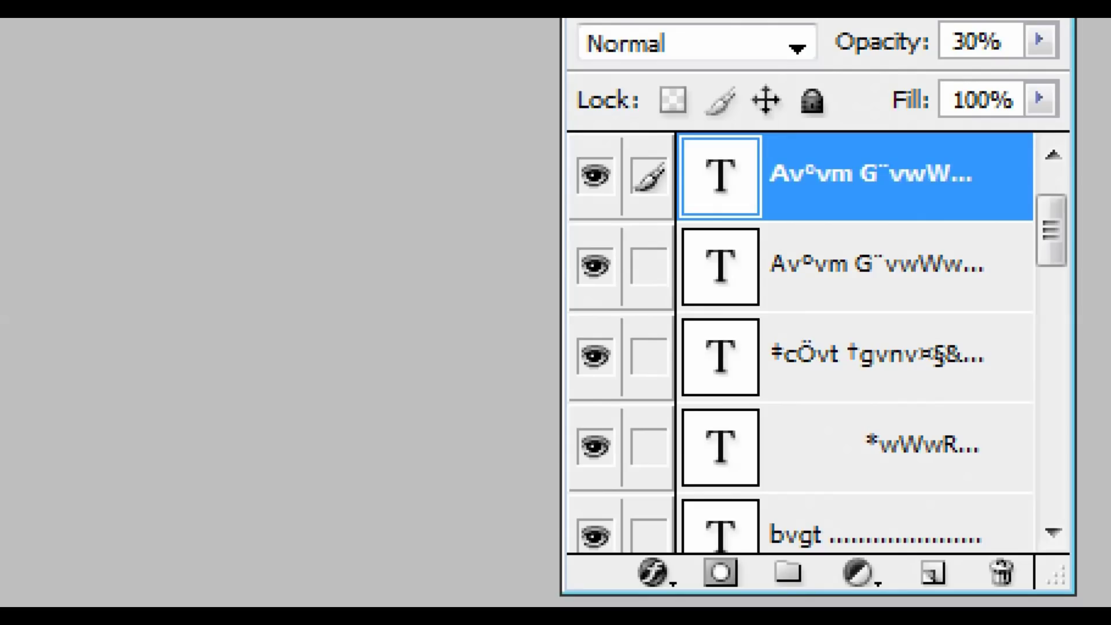
Flatten all of the memo's layers into the Background.
key("ctrl+shift+e")
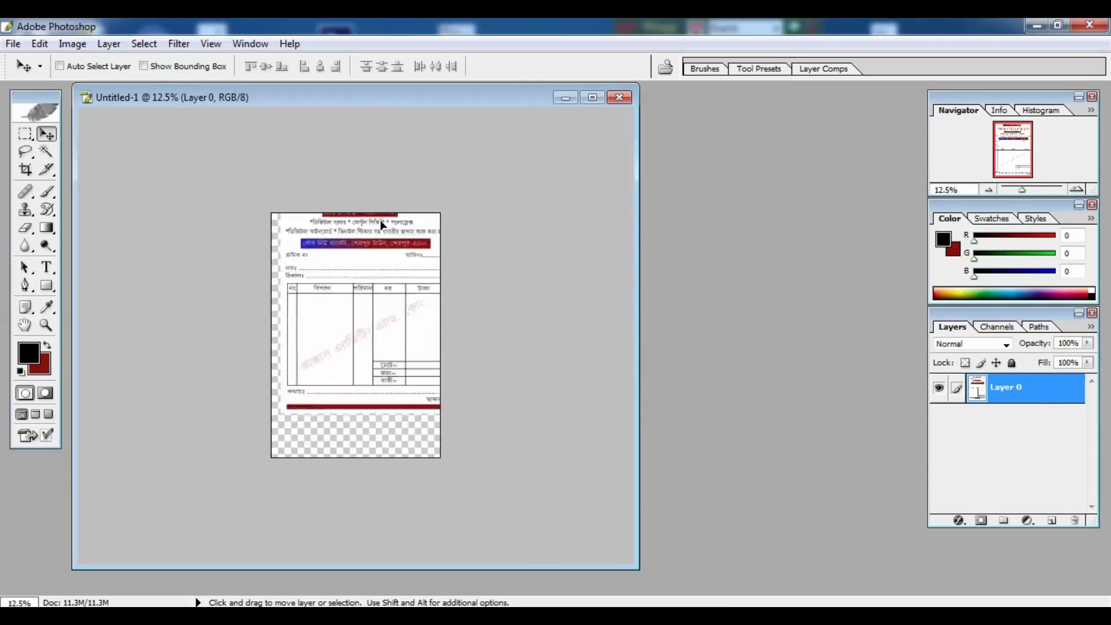
left_click_drag(371, 261, 371, 273)
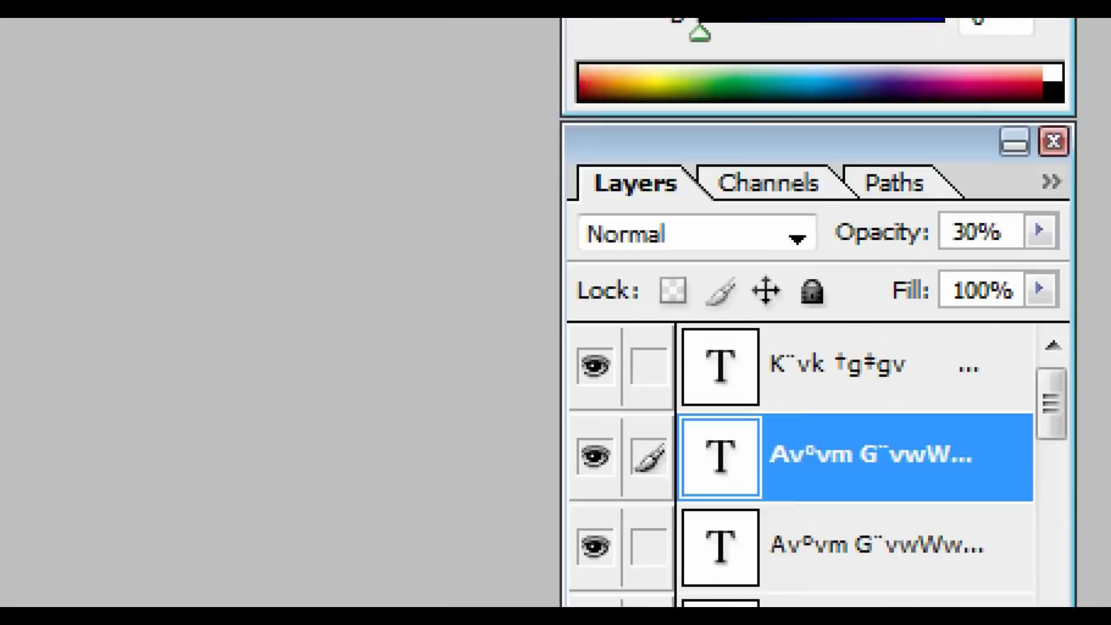
key("ctrl+shift+e")
key("Return")
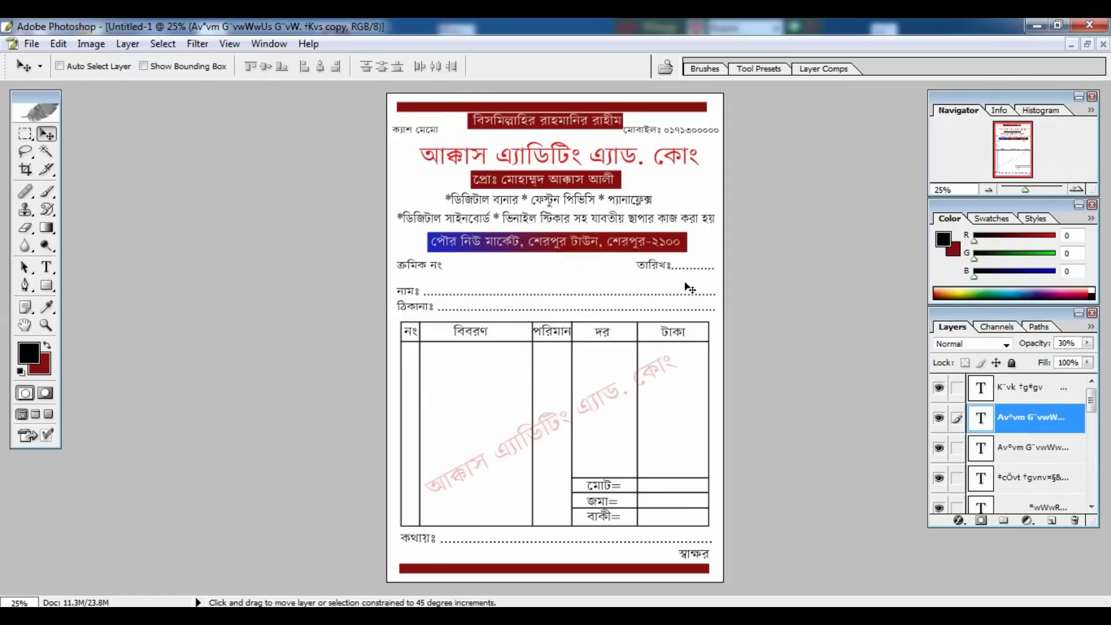
Save the finished cash memo in JPEG format.
key("ctrl+s")
left_click(855, 382)
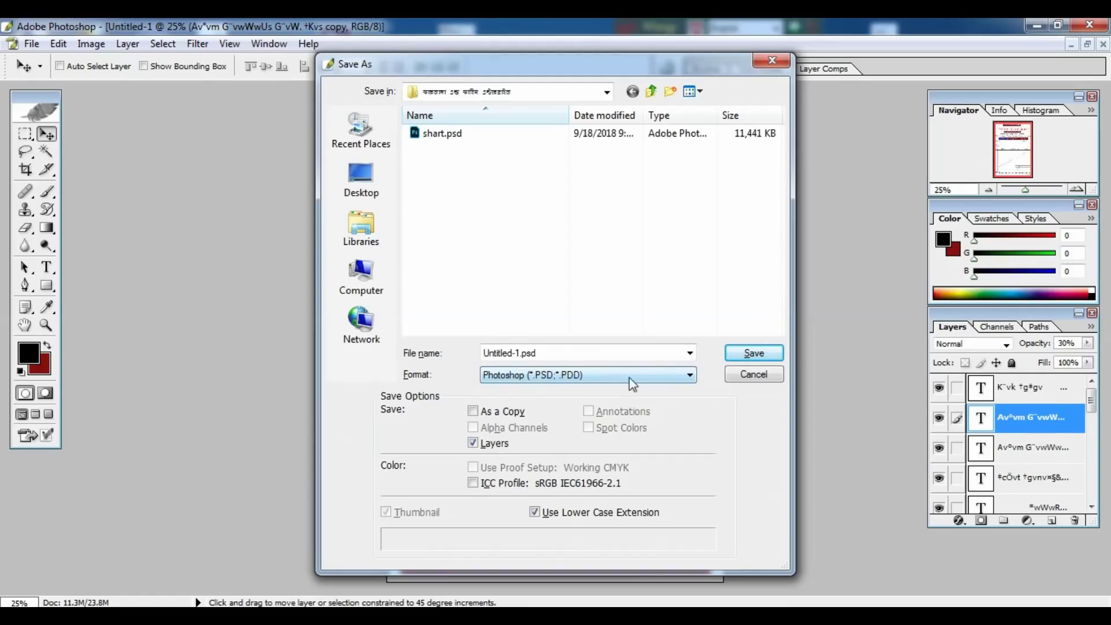
key("Return")
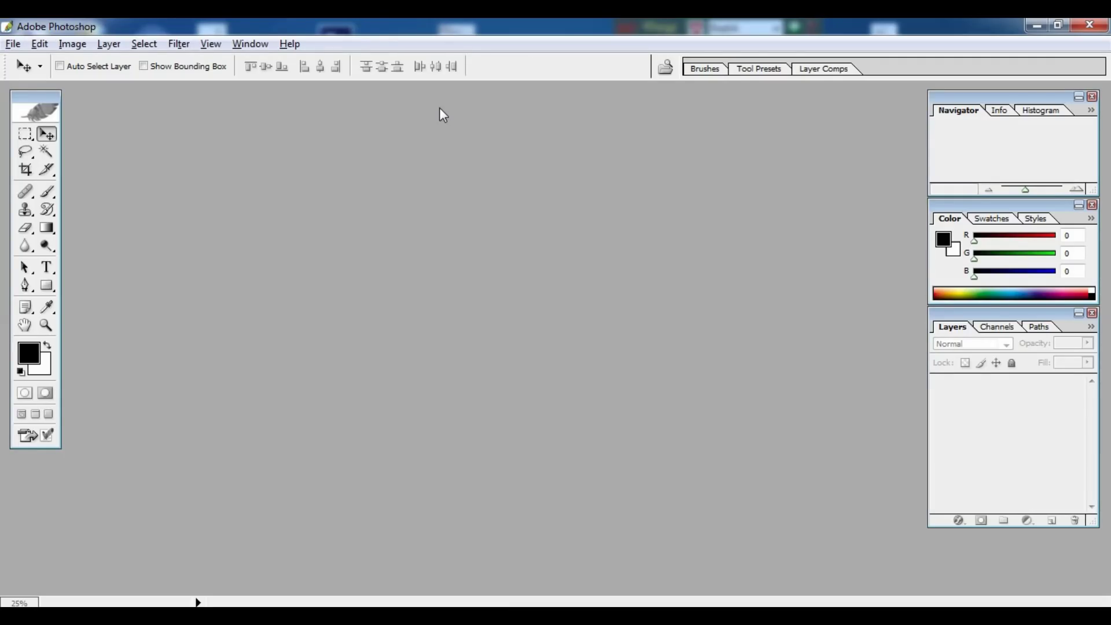
Create a new 5.5 × 8 inch, 300 pixels/inch document with a white background.
key("ctrl+n")
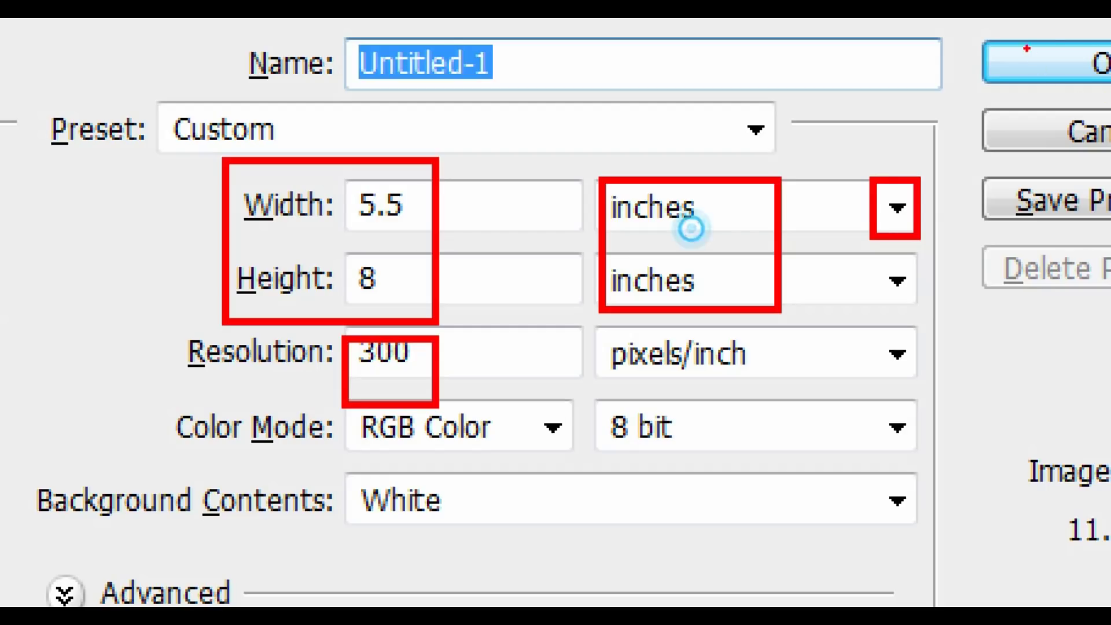
left_click(1027, 50)
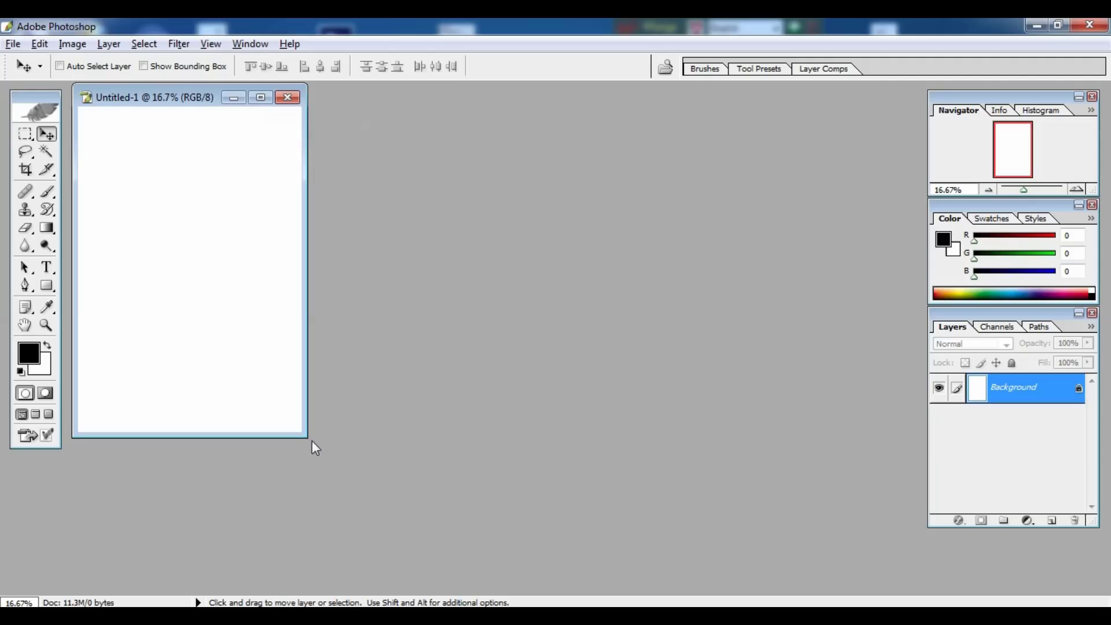
Enlarge the Untitled-1 document window so grey space surrounds the page.
left_click_drag(305, 438, 637, 570)
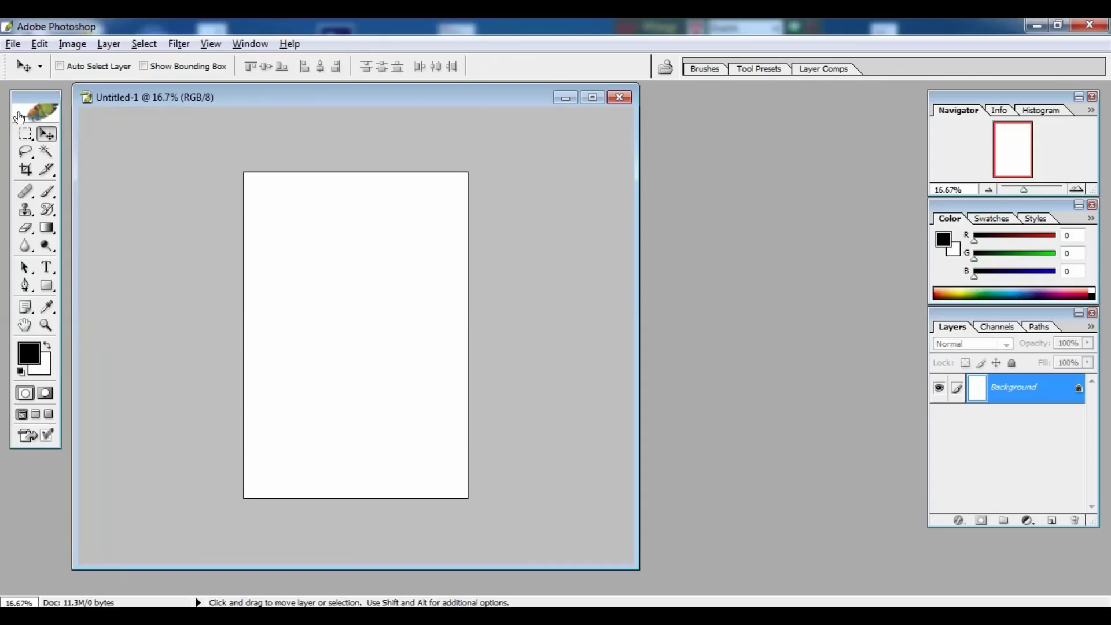
Fill a thin strip across the page top with dark red 860E0E.
left_click(74, 183)
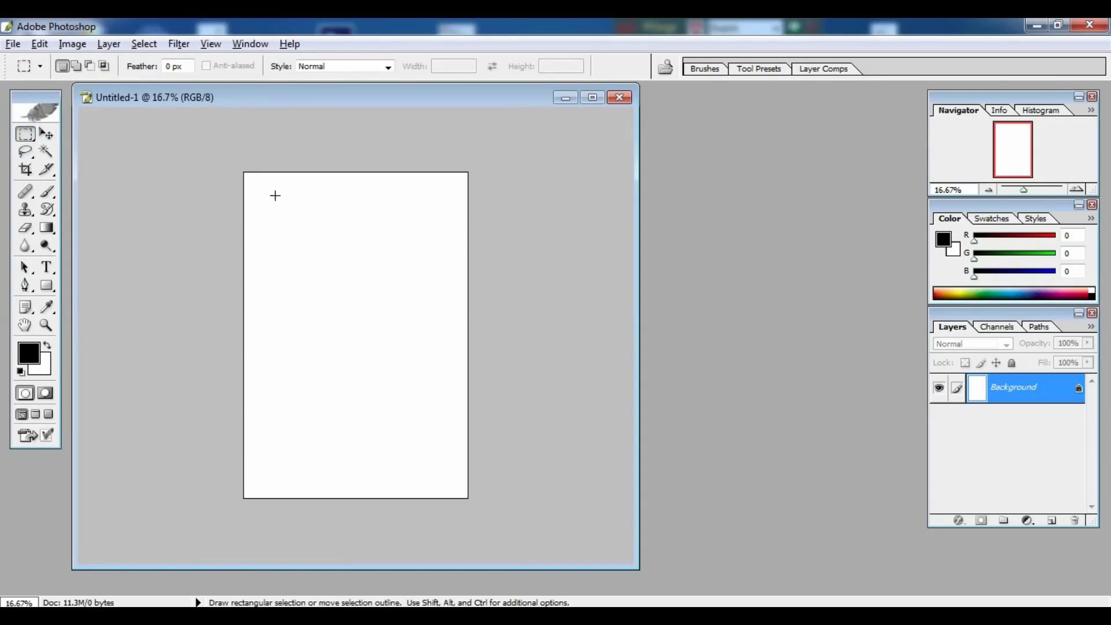
left_click_drag(251, 179, 457, 184)
key("ctrl")
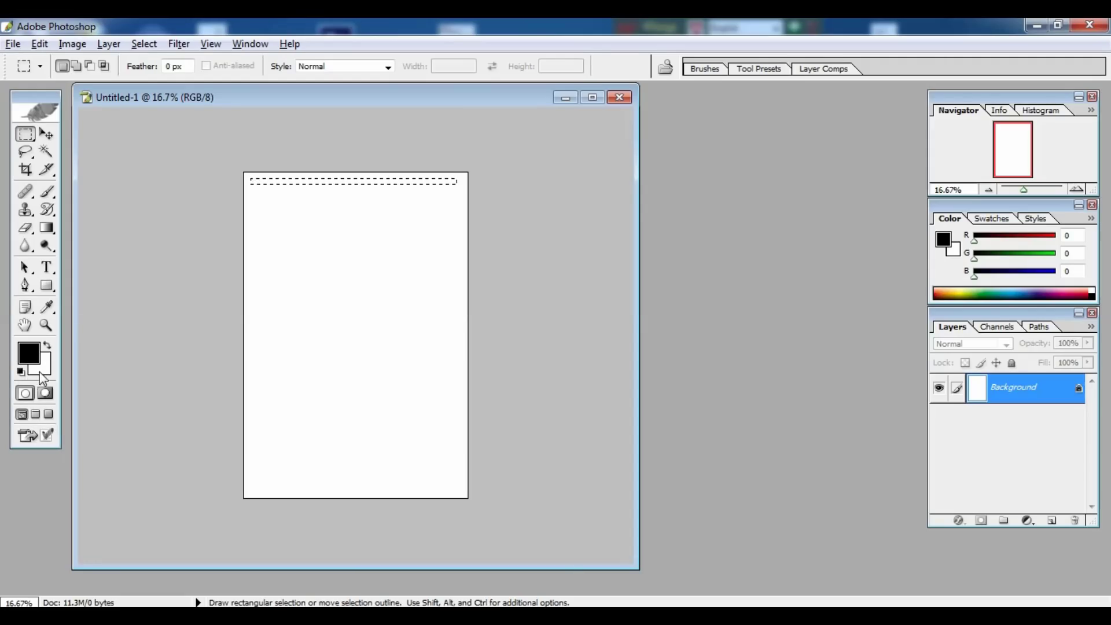
left_click(125, 356)
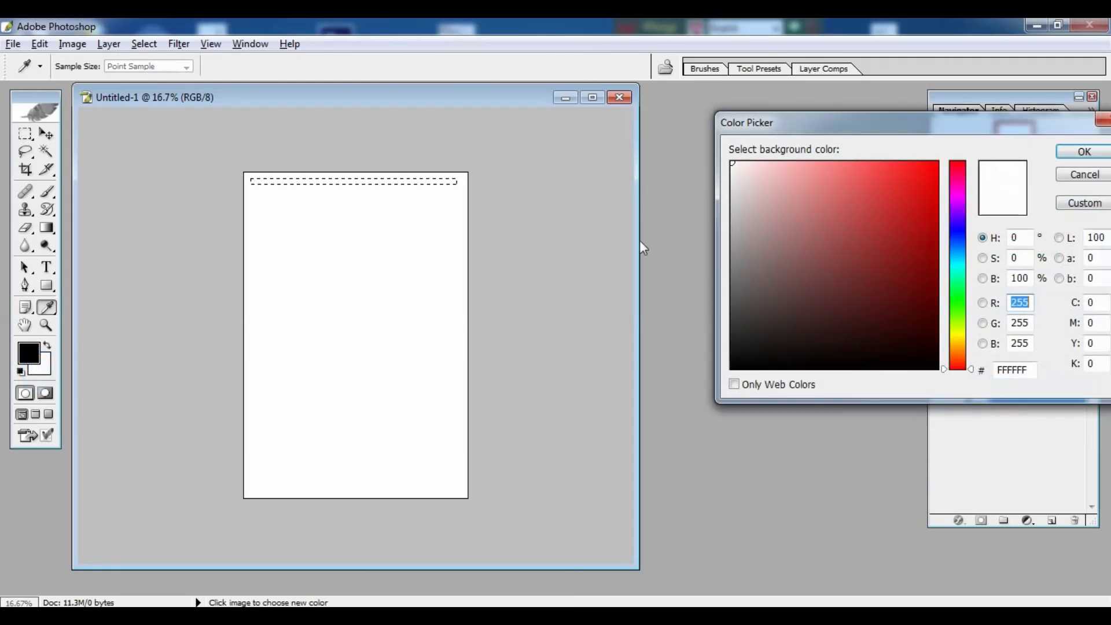
left_click(916, 260)
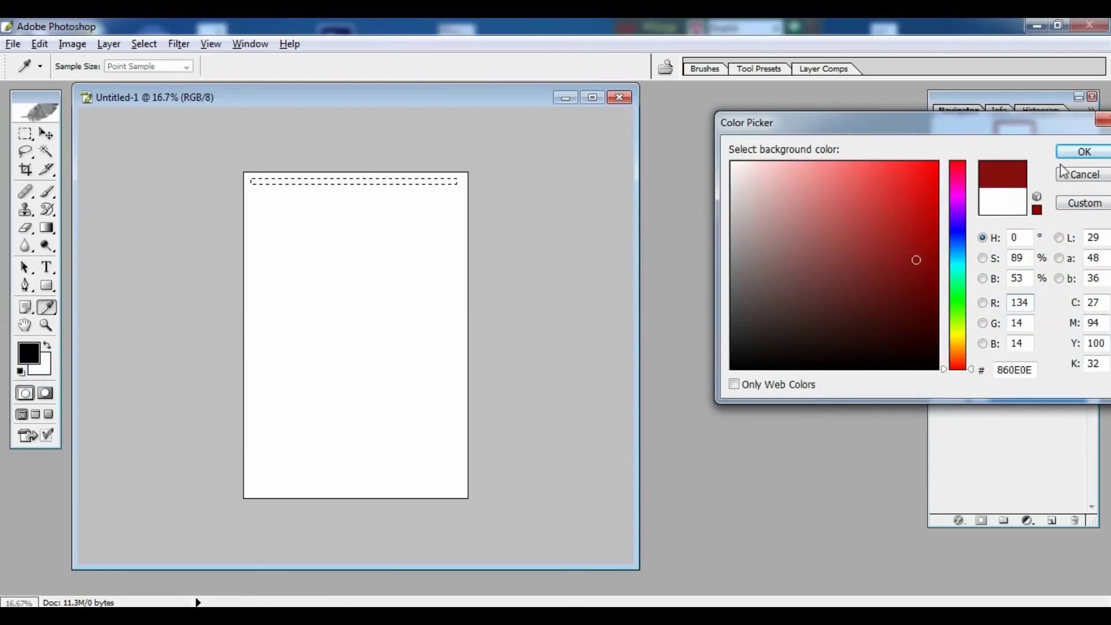
left_click(1082, 152)
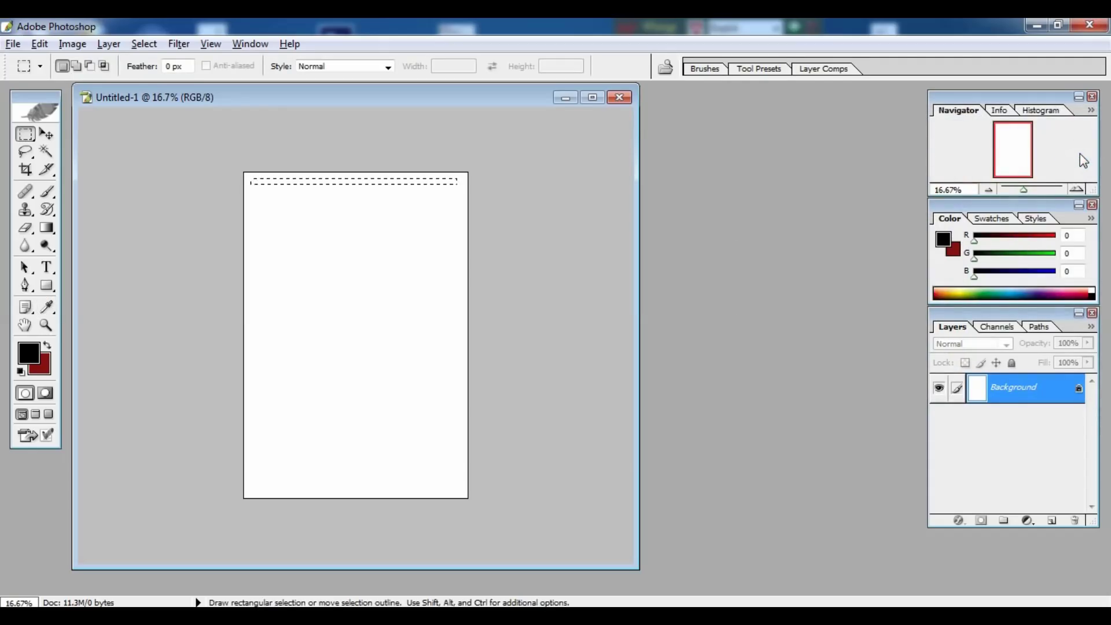
key("ctrl+BackSpace")
Copy the red bar and paste it onto a new layer.
key("ctrl")
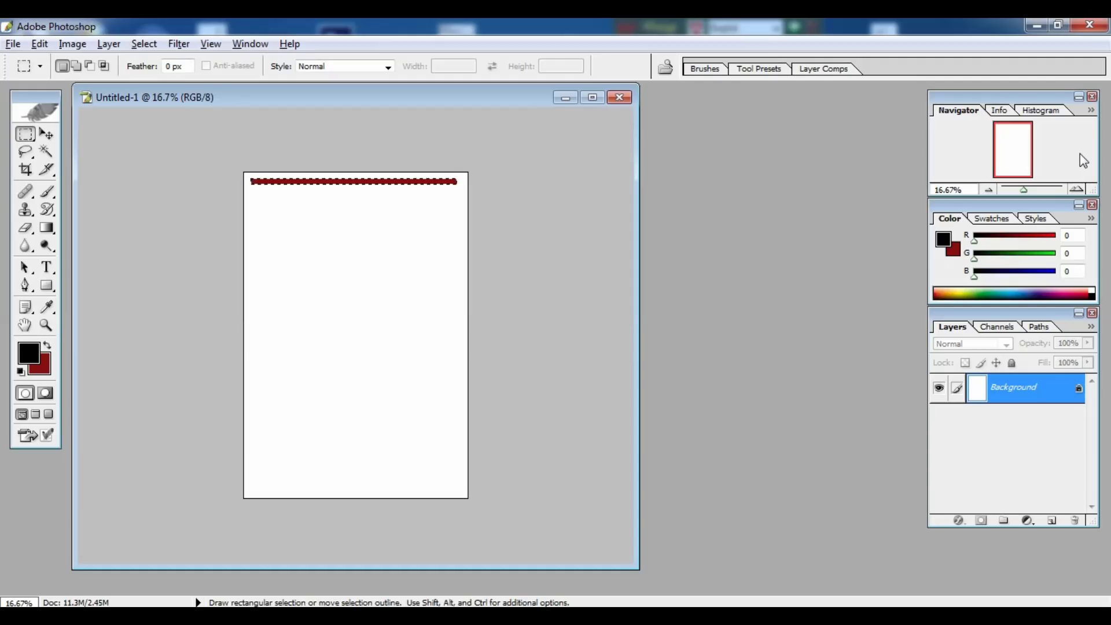
key("ctrl")
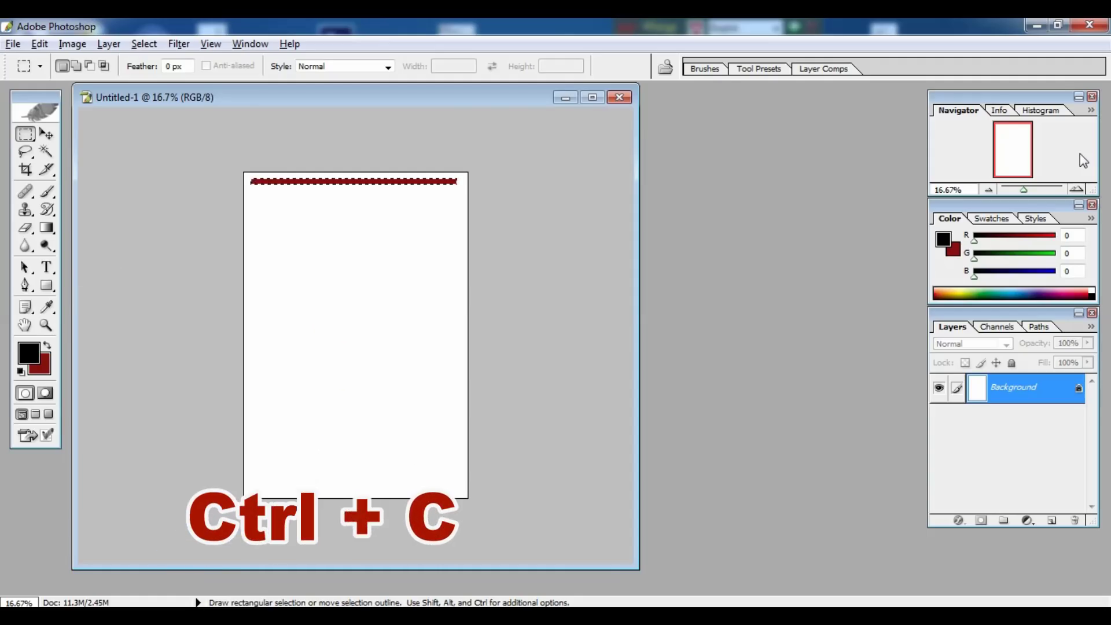
key("ctrl+c")
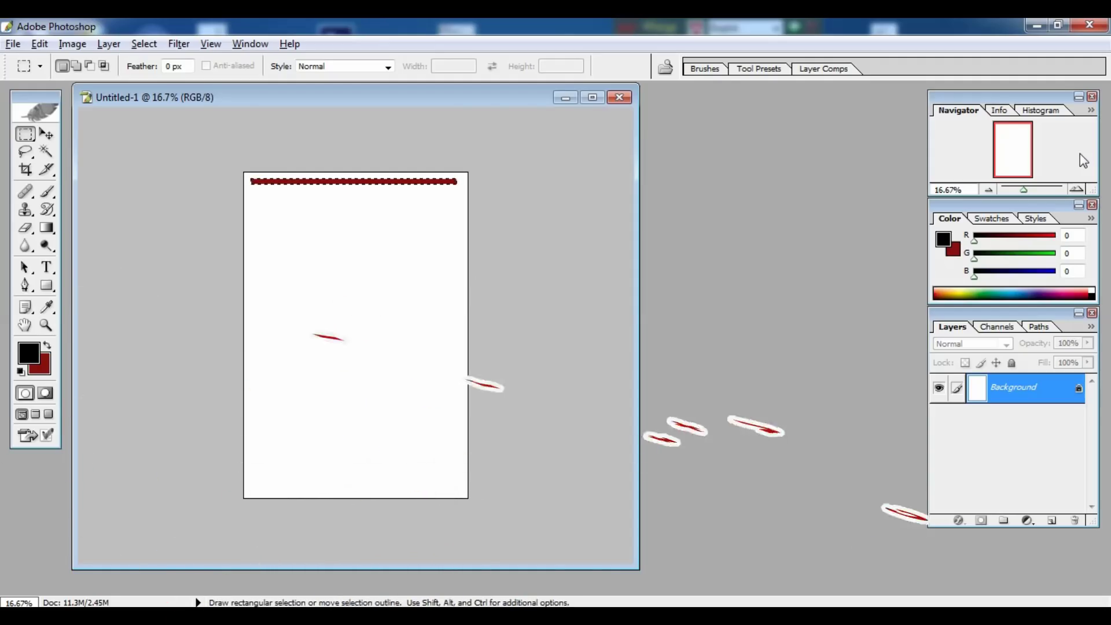
key("ctrl+v")
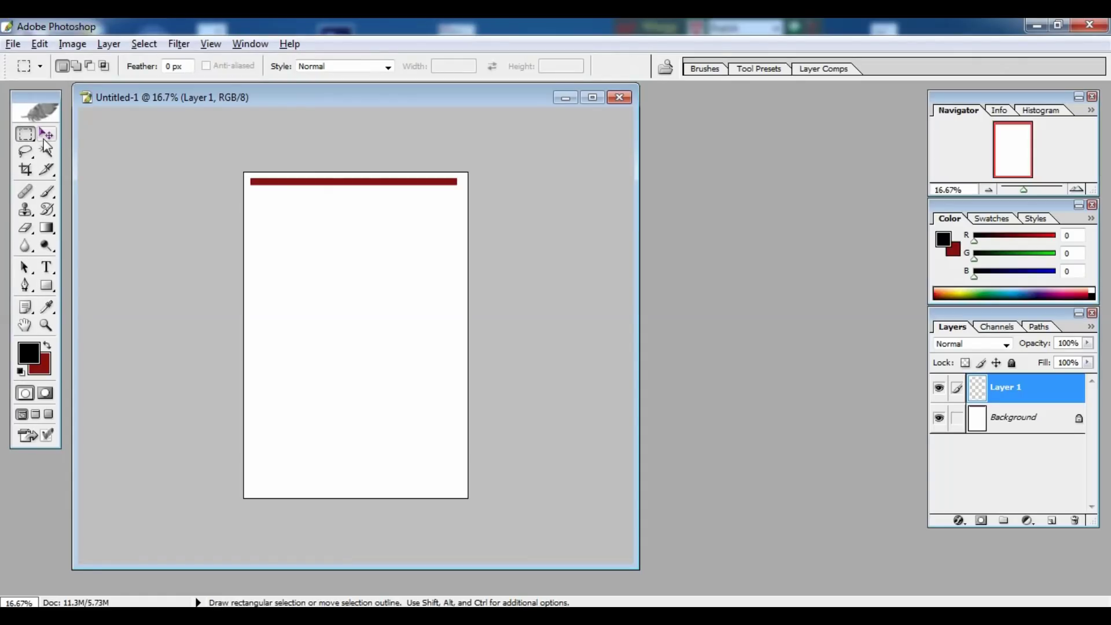
Duplicate the red bar to the page bottom, nudge it up, and merge both into the Background.
left_click(48, 136)
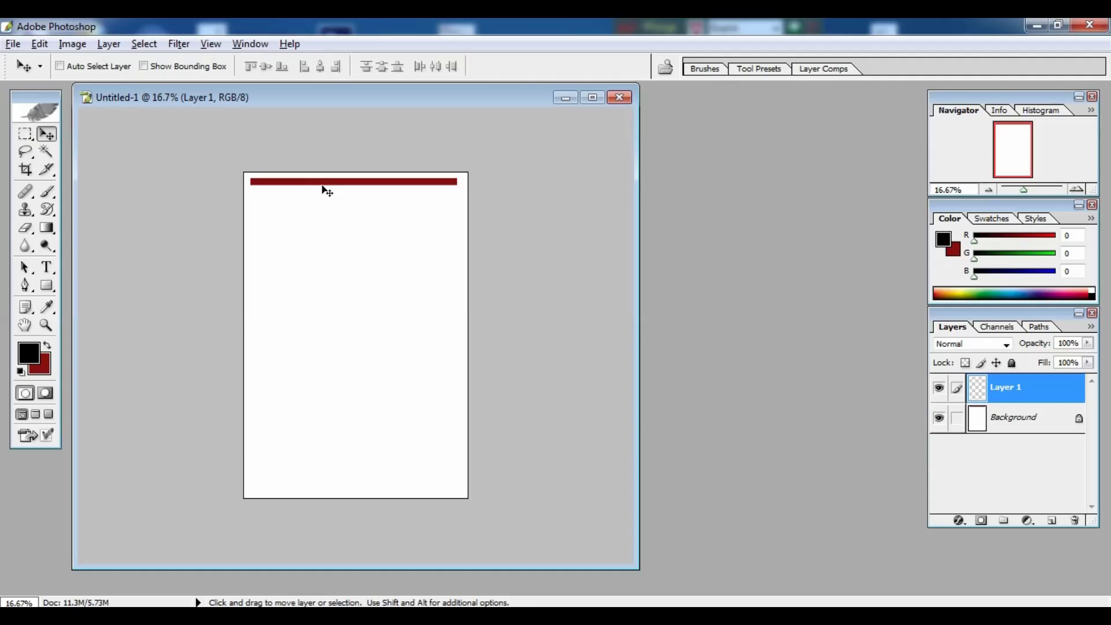
left_click_drag(322, 185, 324, 496)
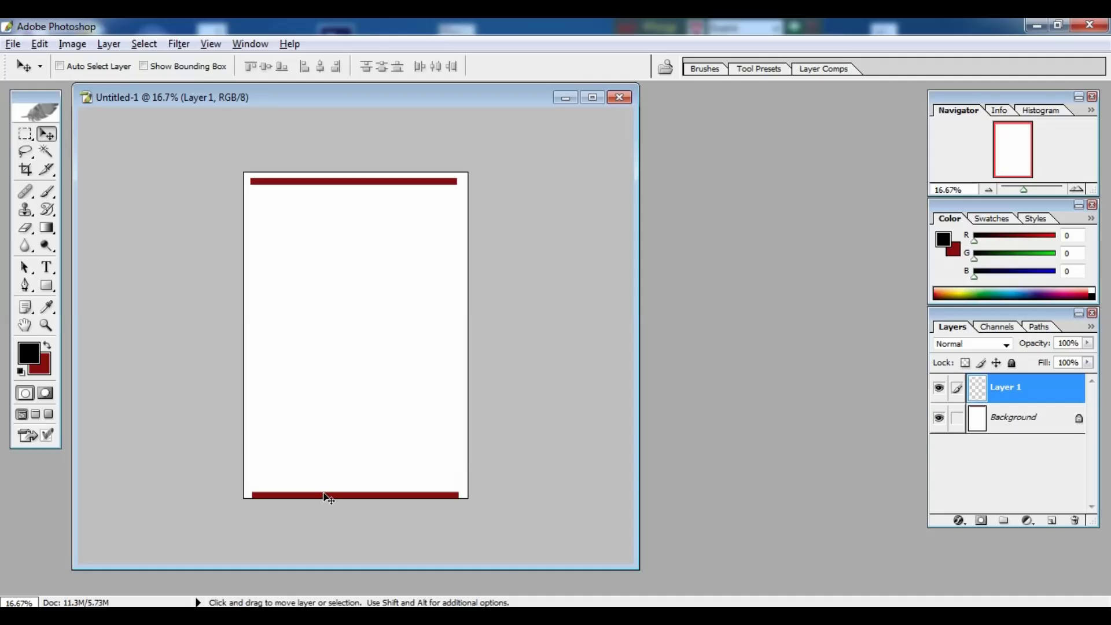
key("shift+Up")
key("shift+Up")
key("shift+Up")
key("shift+Up")
key("shift+Up")
key("shift+Up")
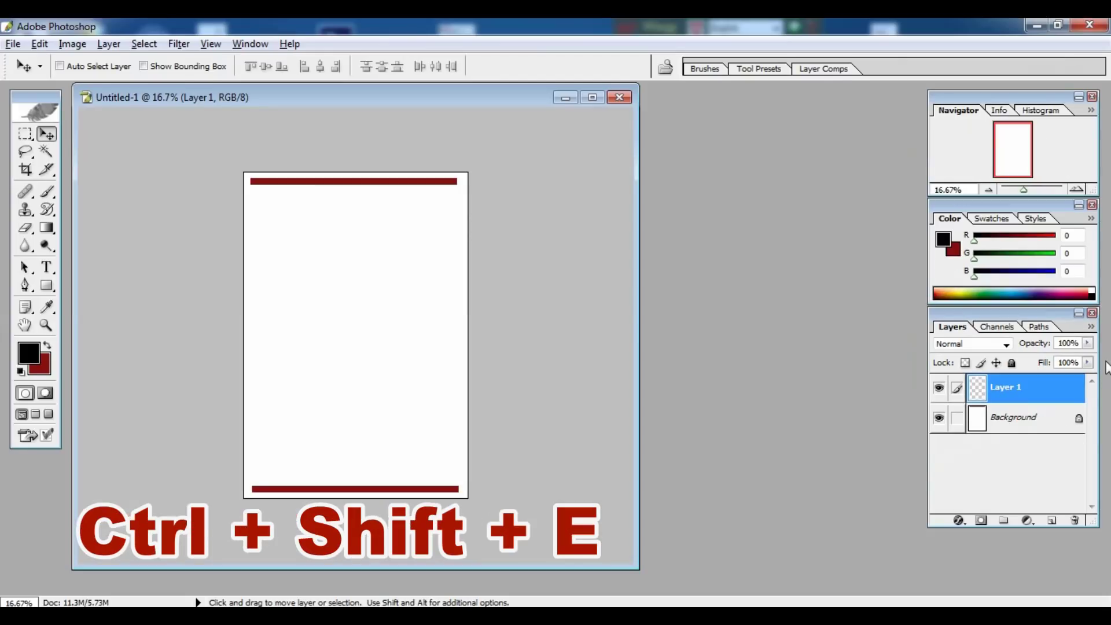
key("ctrl+shift+e")
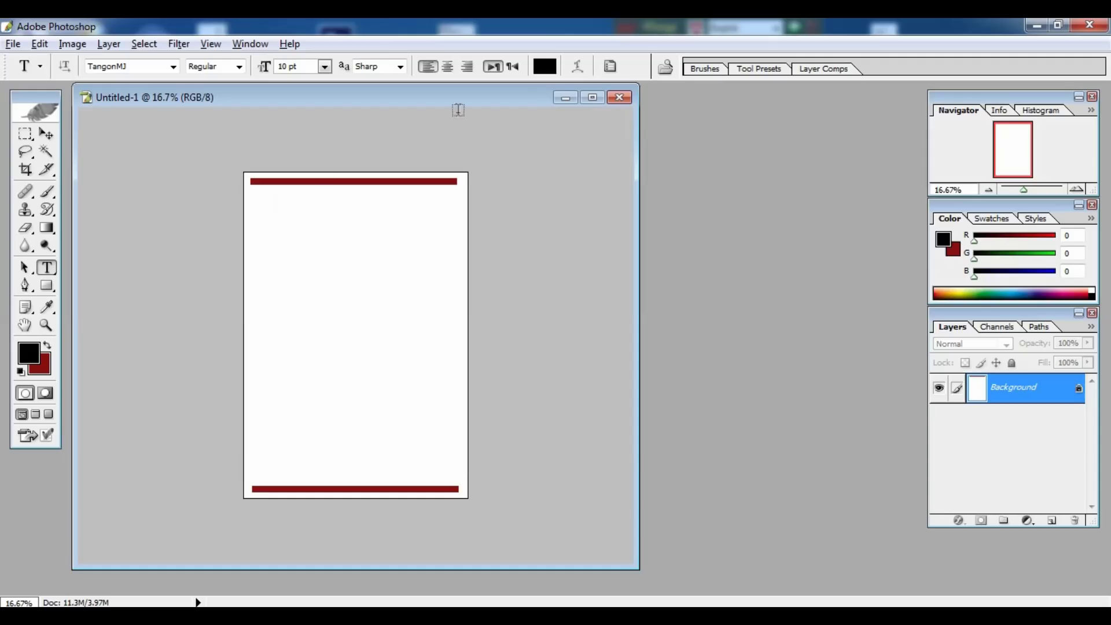
Add 'বিসমিল্লাহির রাহমানির রাহীম' as a large centred text line below the top bar.
left_click(592, 98)
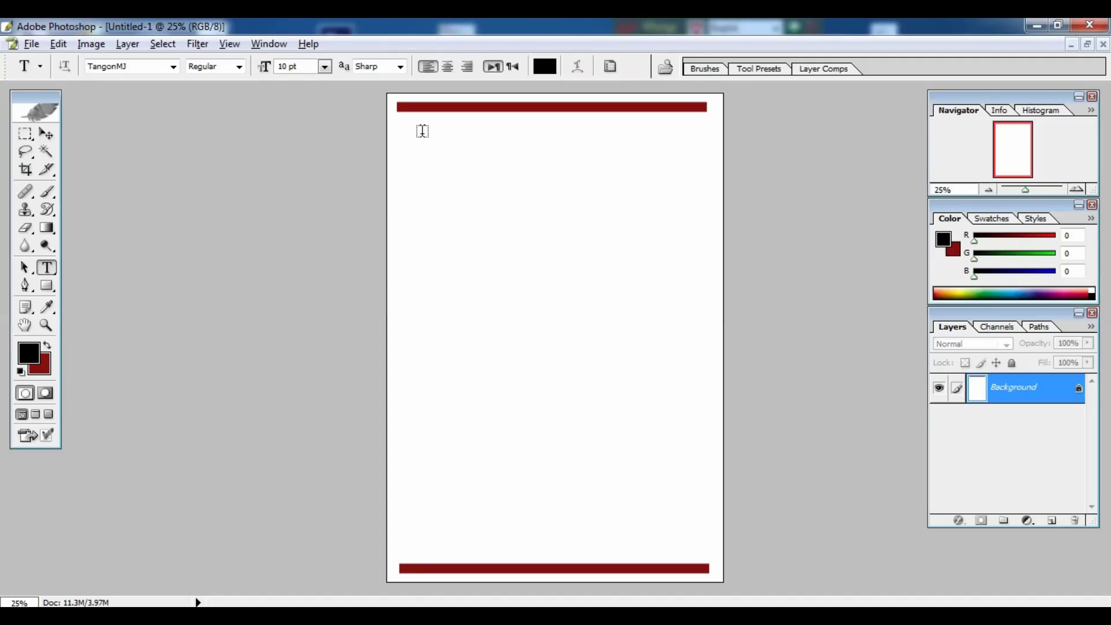
left_click(423, 127)
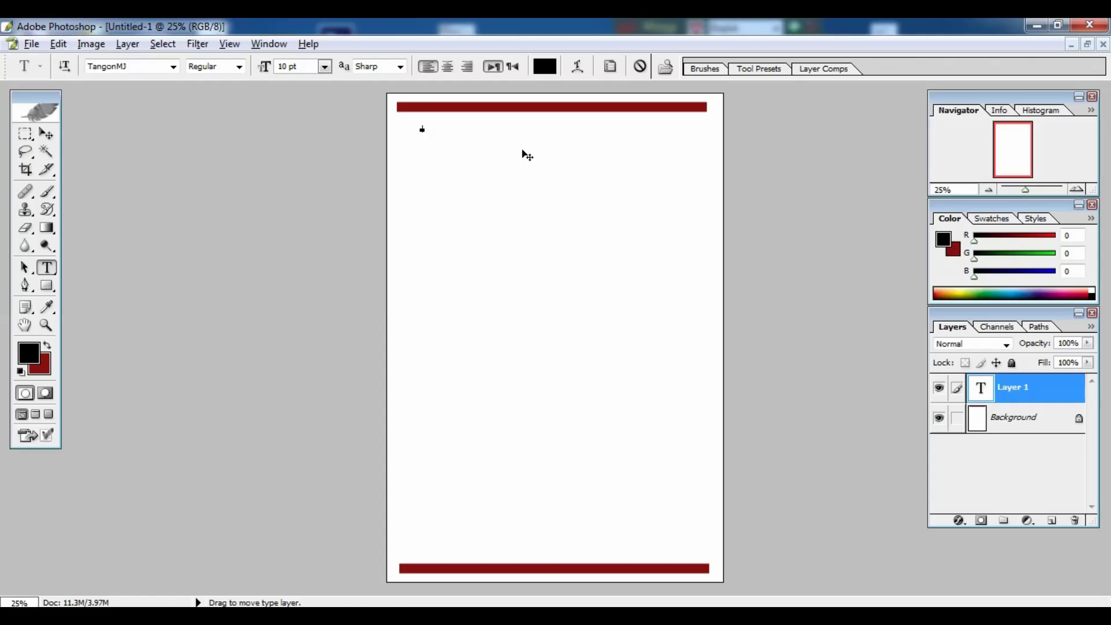
type("বিসমিল্লাহির রাহমানির রাহী")
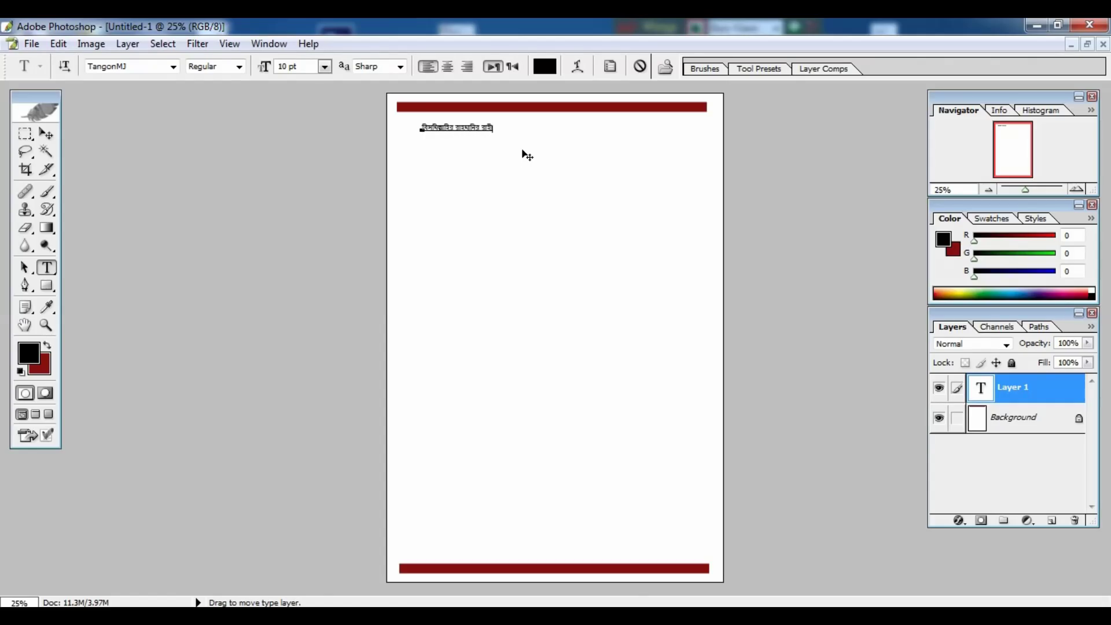
left_click_drag(493, 132, 591, 146)
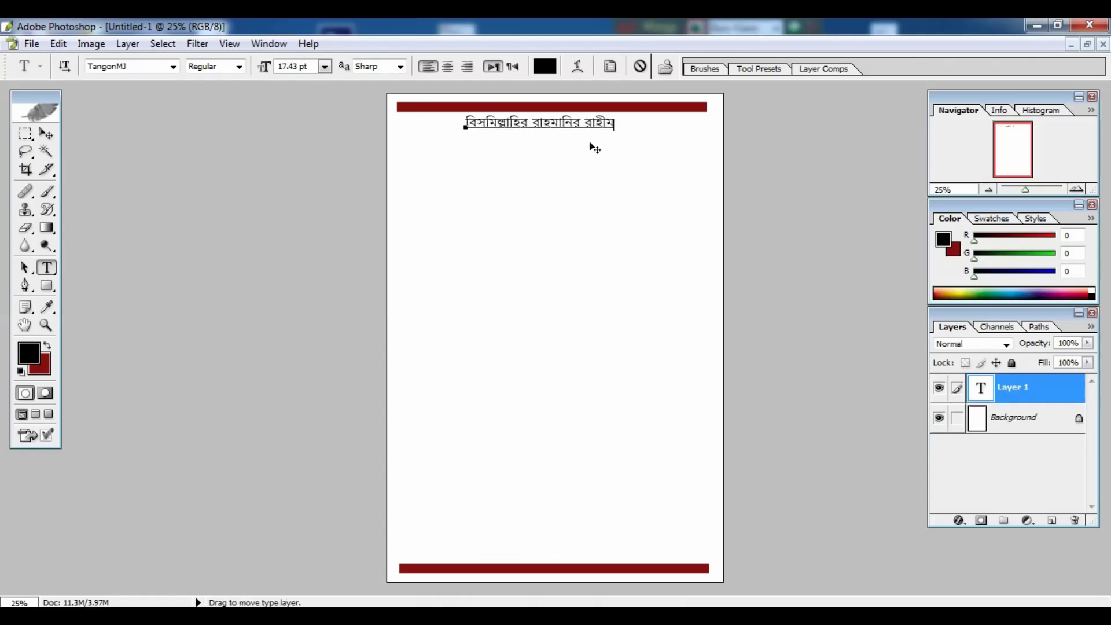
left_click(46, 134)
key("f")
key("ctrl+plus")
key("ctrl+plus")
key("ctrl+plus")
key("ctrl+minus")
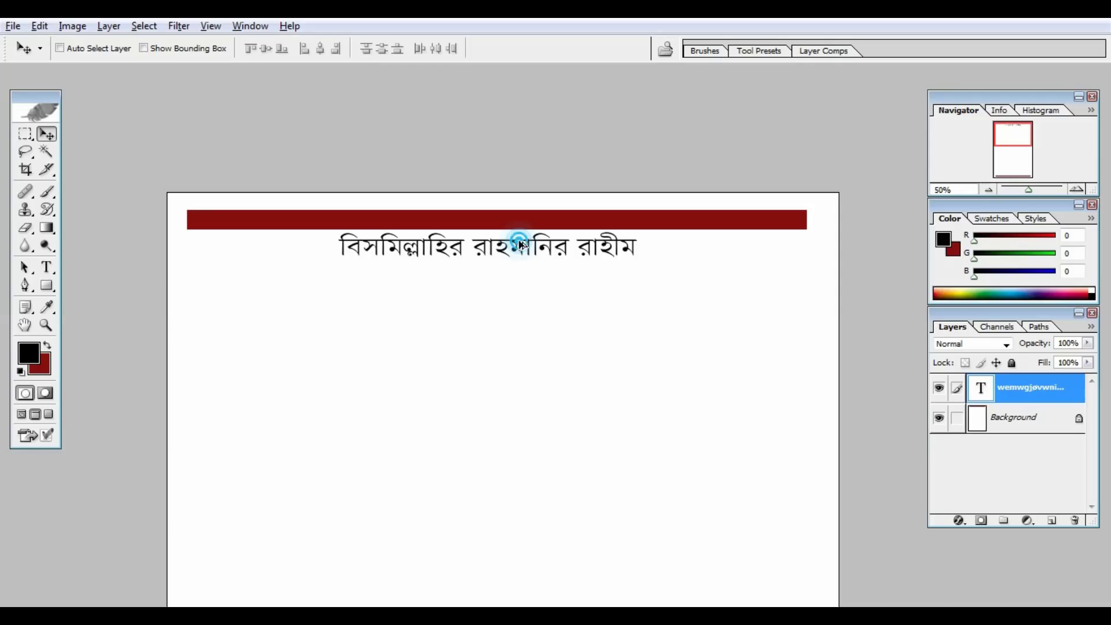
Duplicate the Bismillah heading, move the copy to the left margin, and select its text.
left_click_drag(520, 246, 522, 289)
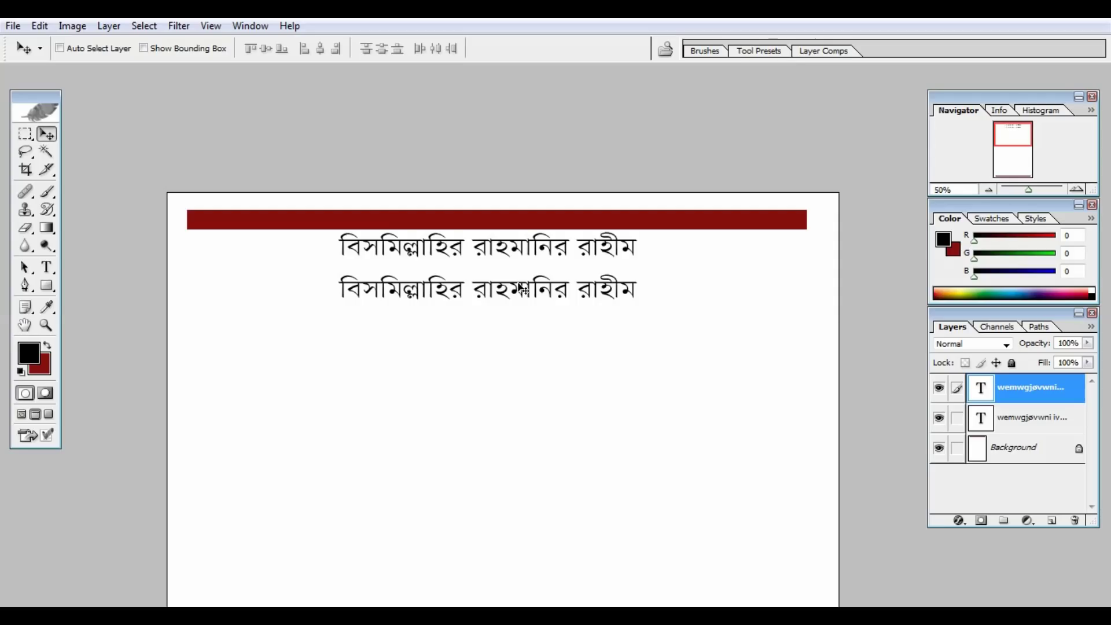
left_click_drag(523, 291, 362, 286)
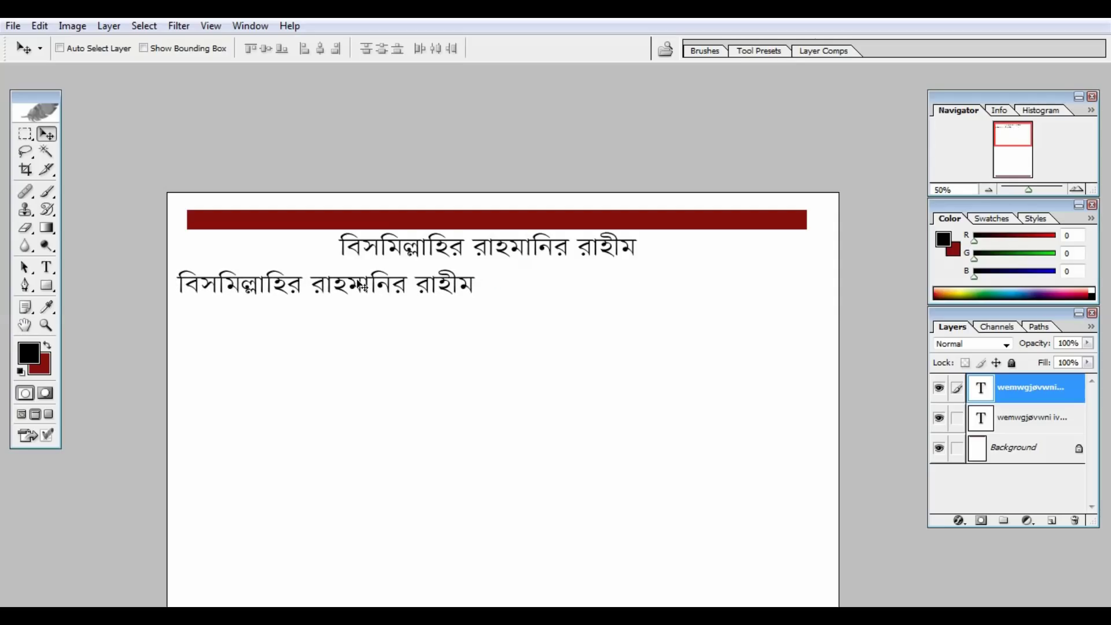
left_click(50, 266)
left_click(367, 290)
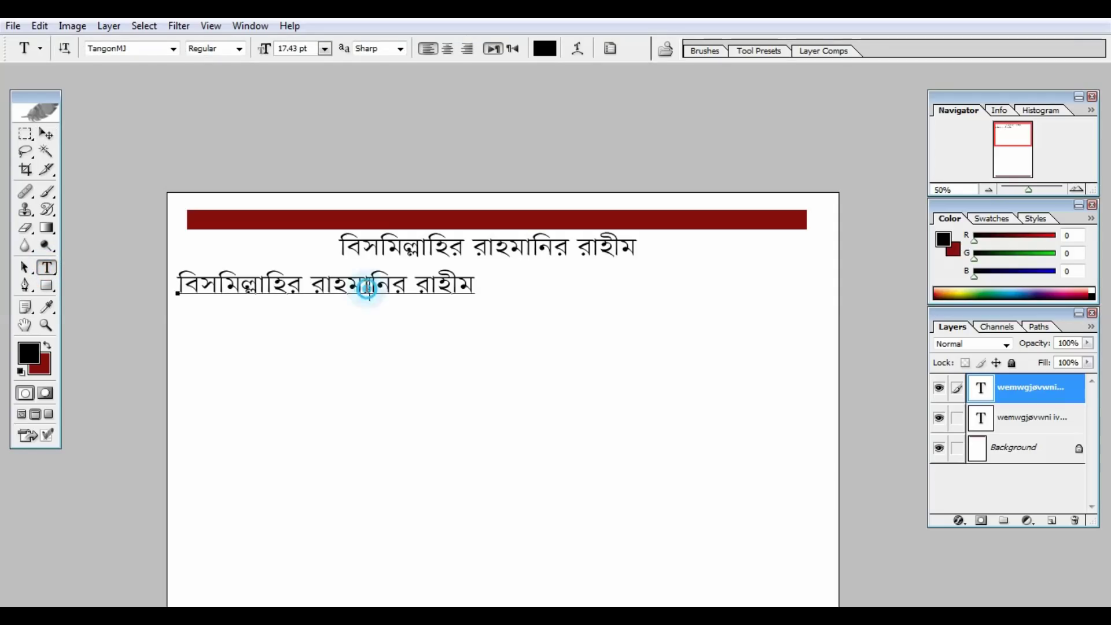
left_click_drag(478, 282, 153, 308)
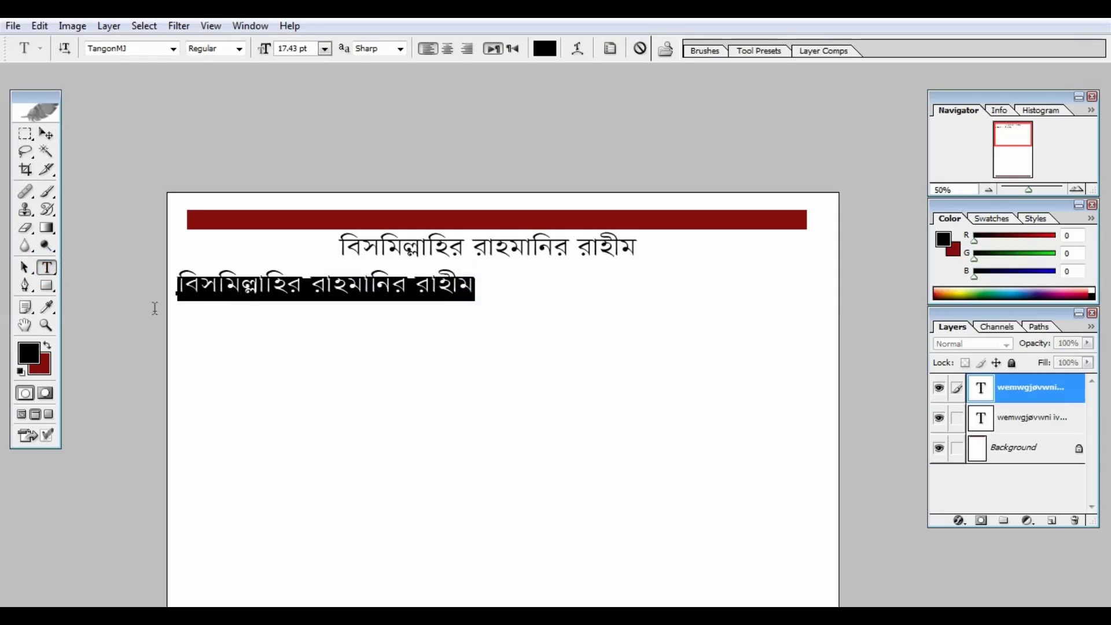
Replace it with 'ক্যাশ মেমো' and the mobile number at right, shrunk to 12.67 pt.
type("ক্যাশ মেমো")
key("Tab")
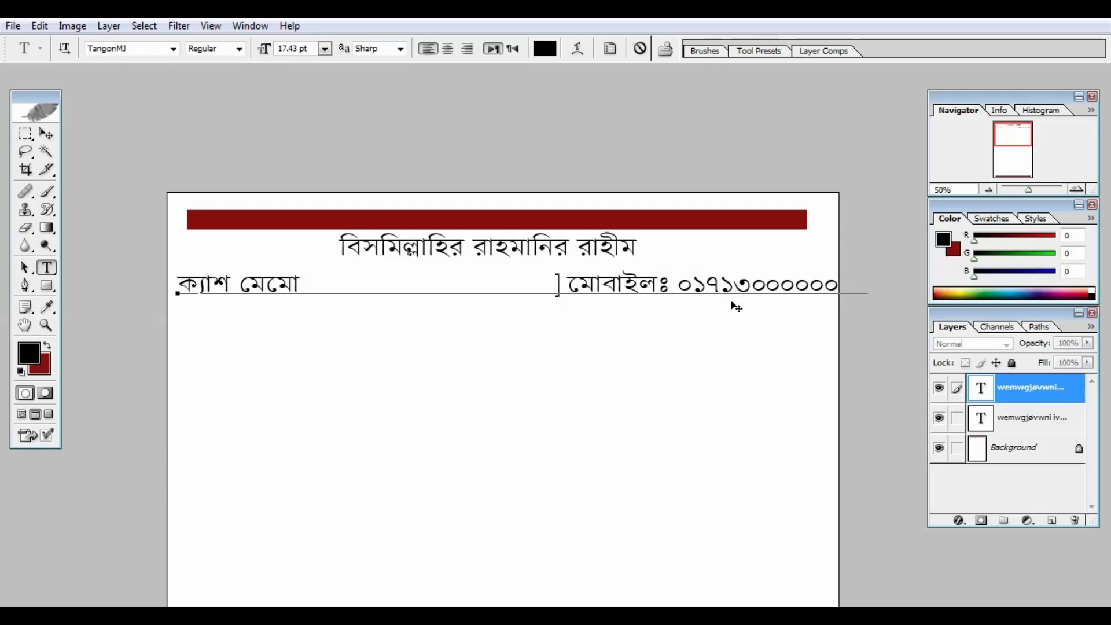
key("ctrl+a")
key("ctrl+shift+comma")
left_click(556, 287)
key("Tab")
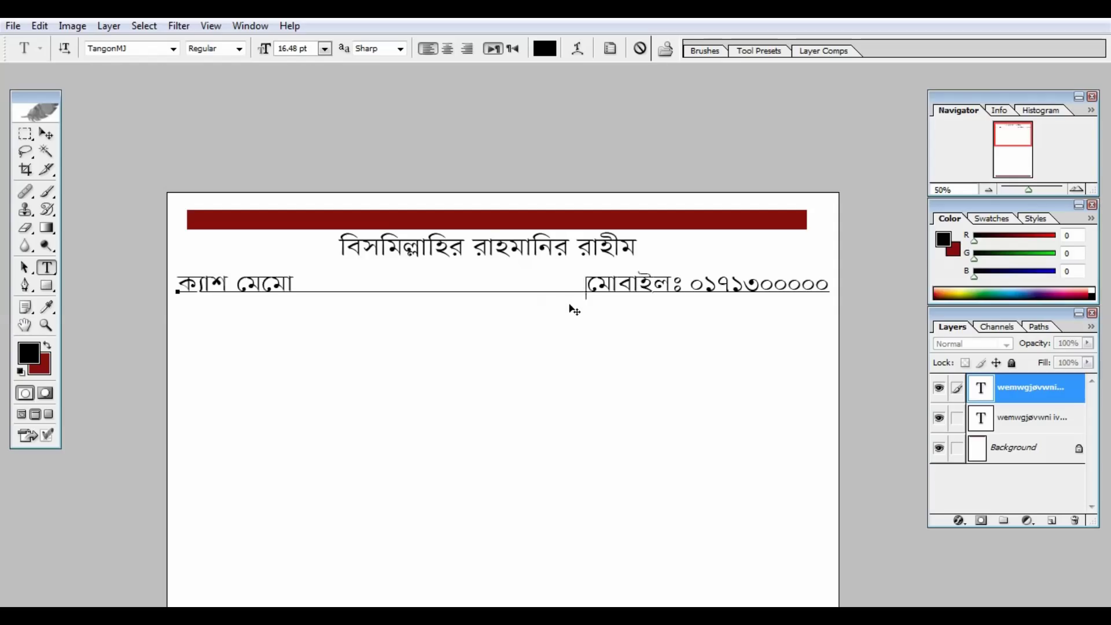
key("ctrl+a")
key("ctrl+shift+comma")
key("ctrl+Return")
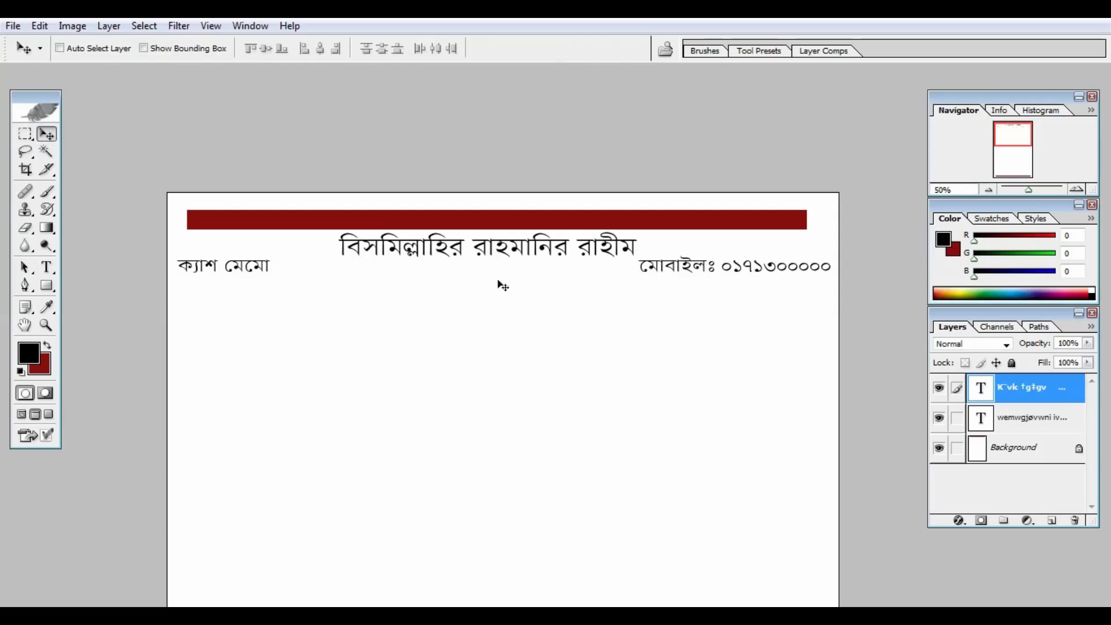
left_click_drag(501, 251, 186, 332)
Retype a copy as the enlarged company title 'আক্কাস এ্যাডিটিং এ্যাড. কোং'.
left_click(341, 346)
key("ctrl+a")
type("আক্কাস এ্যাডিটিং এ্যাড. কোং")
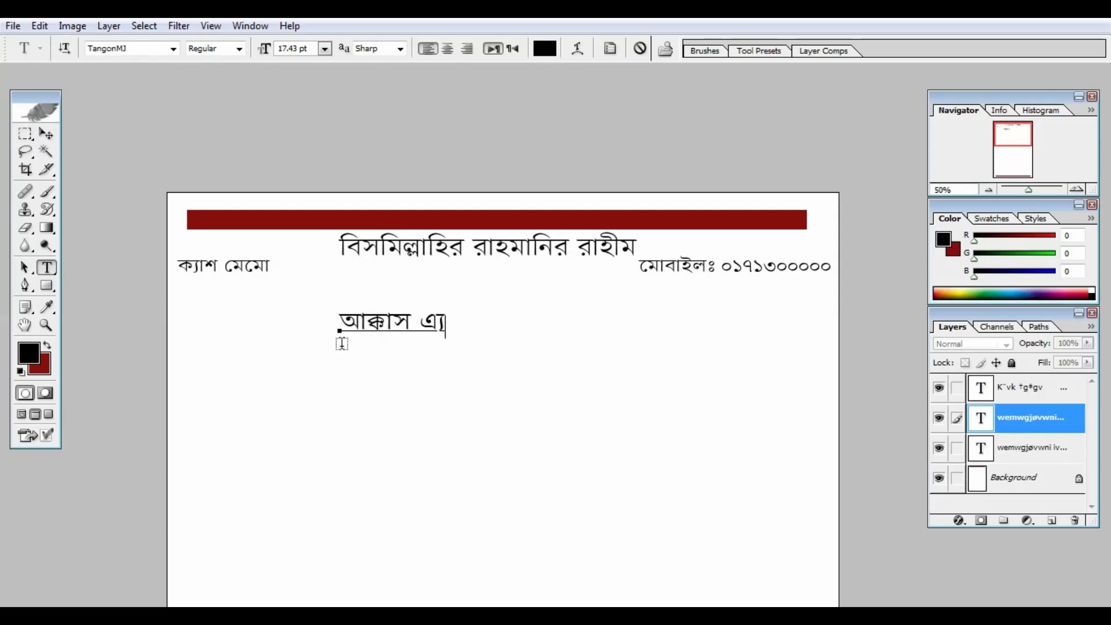
left_click_drag(632, 352, 690, 380)
key("ctrl+Return")
Add a proprietor line with the owner's name below the company title.
left_click(977, 437)
left_click_drag(478, 233, 478, 341)
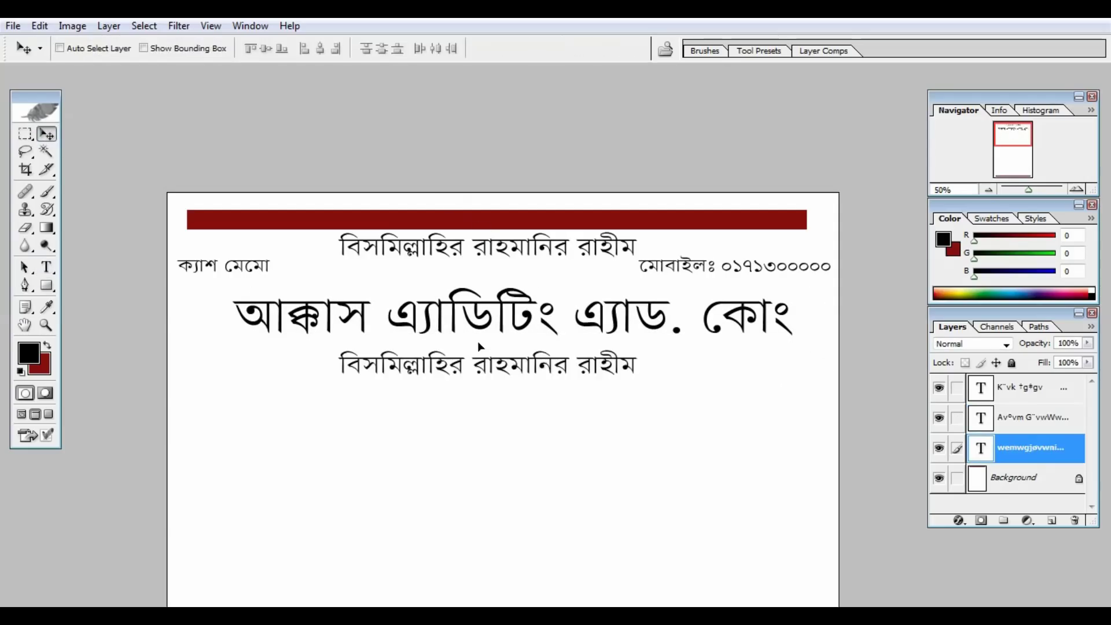
left_click(330, 362)
key("ctrl+a")
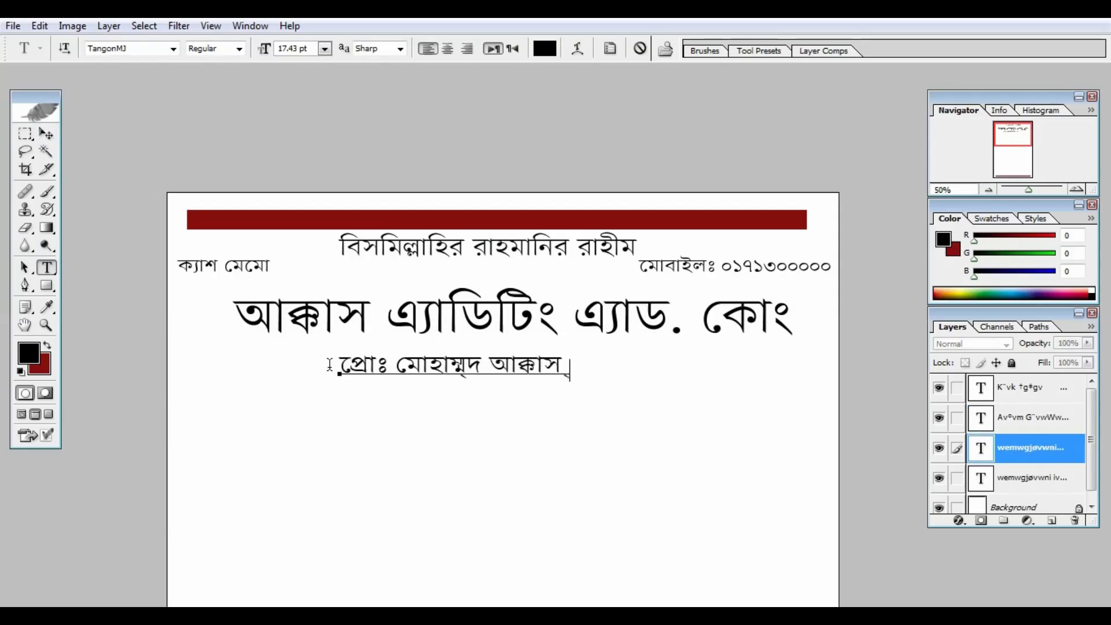
key("ctrl+Return")
Add two printing-services lines starting '*ডিজিটাল ব্যনার * ফেস্টুন পিভিসি * প্যানােফ্লক্স'.
key("v")
left_click(1016, 478)
left_click_drag(519, 324, 366, 483)
key("t")
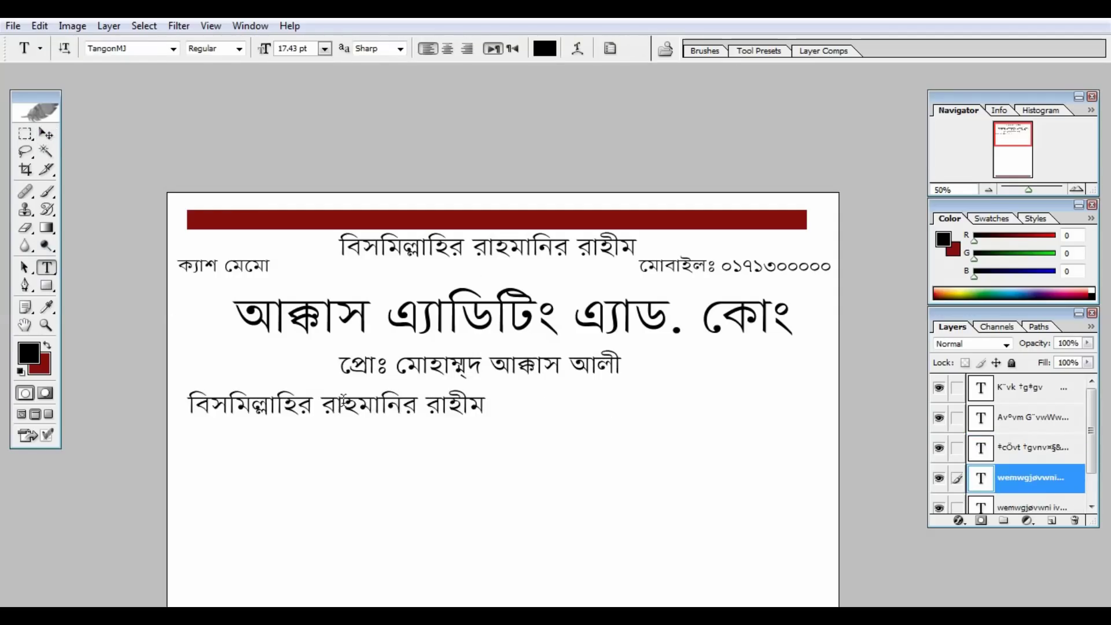
left_click(290, 404)
key("ctrl+a")
type("*ডিজিটাল ব্যনার * ")
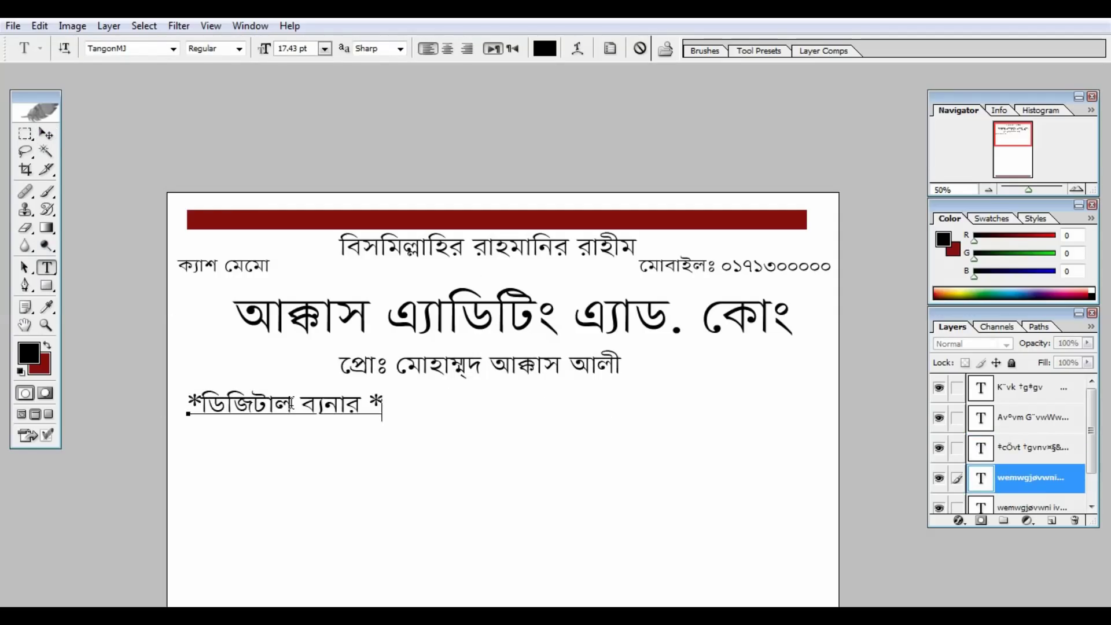
type("ফেস্টুন পিভিসি *")
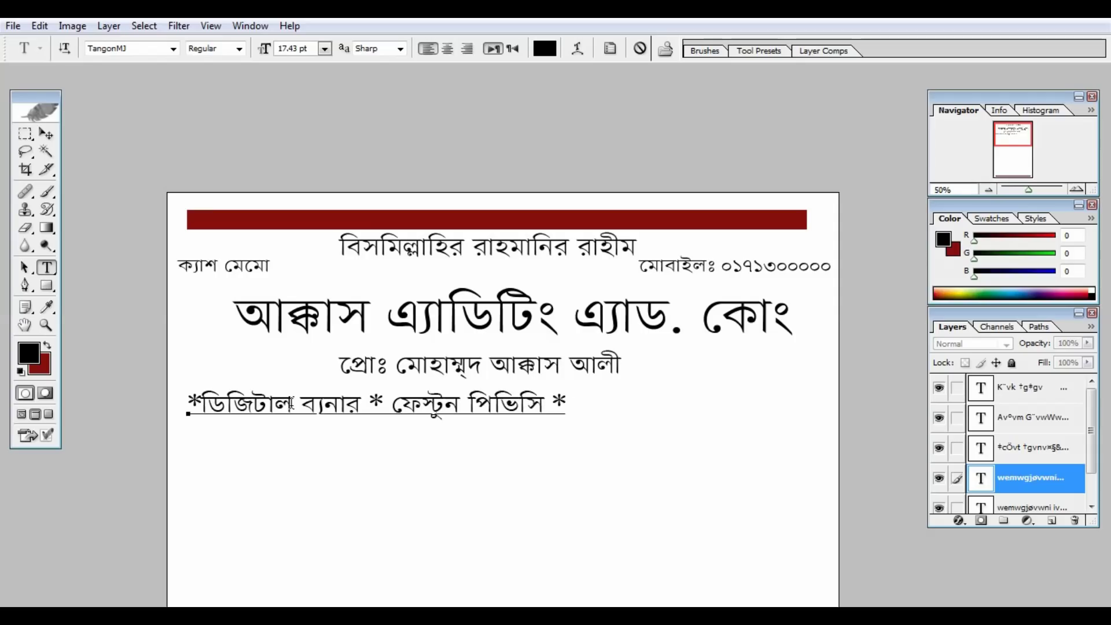
type(" প্যানােফ্লক্স")
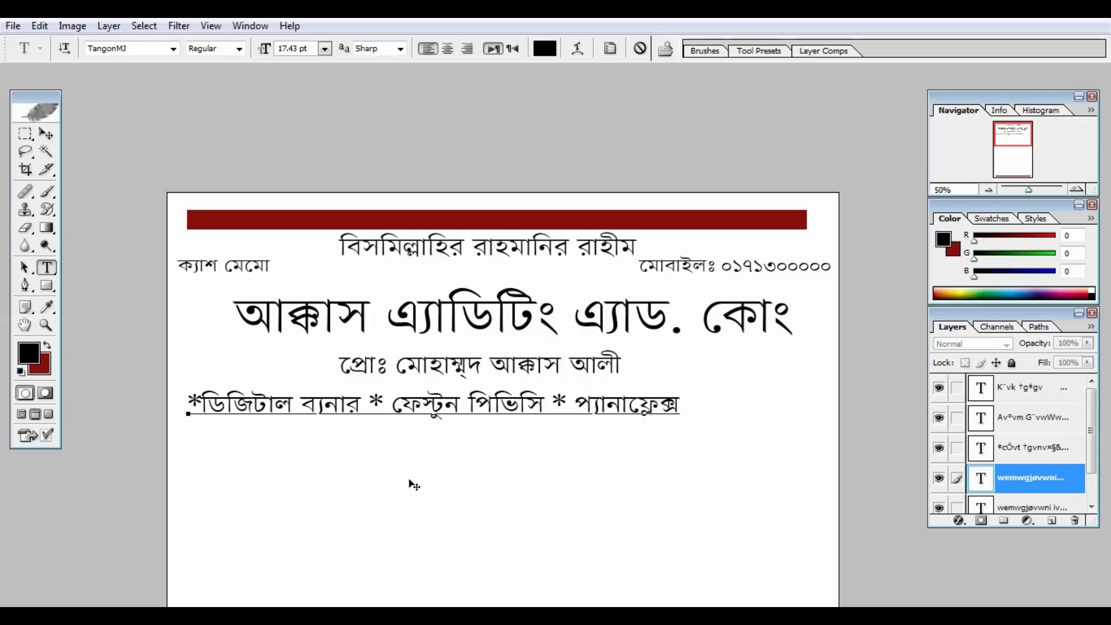
key("Return")
type("*িডজিটাল সাইনবোর্ড *")
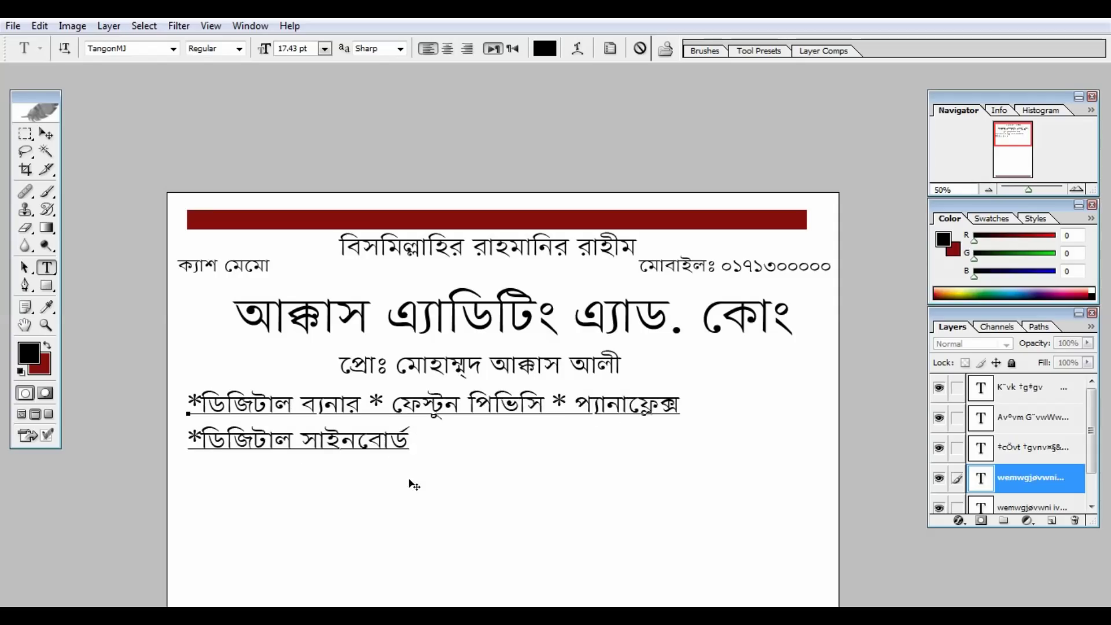
type(" ভিনাইল স্টিকার")
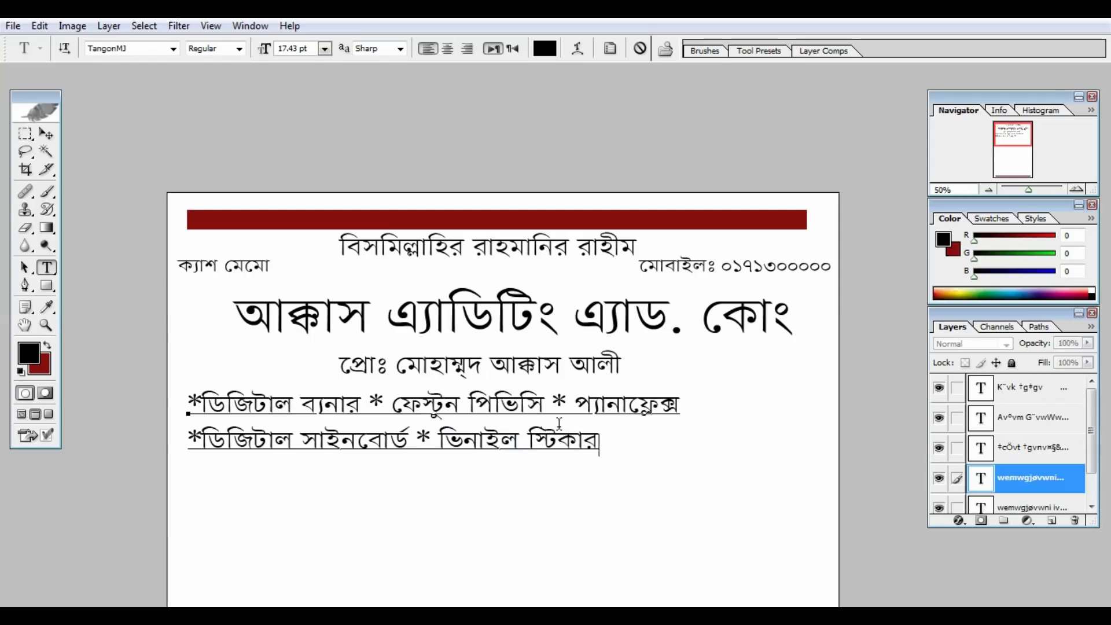
type(" সহ যাবতীয় ছাপার কাজ করা হয়")
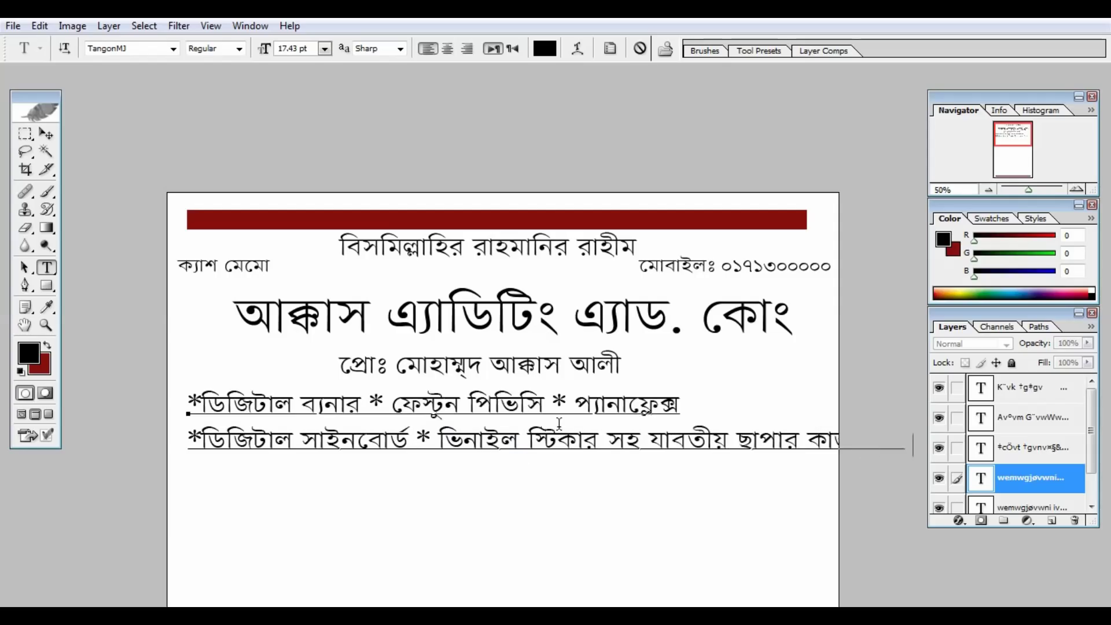
key("ctrl+minus")
key("ctrl+Return")
left_click(395, 212)
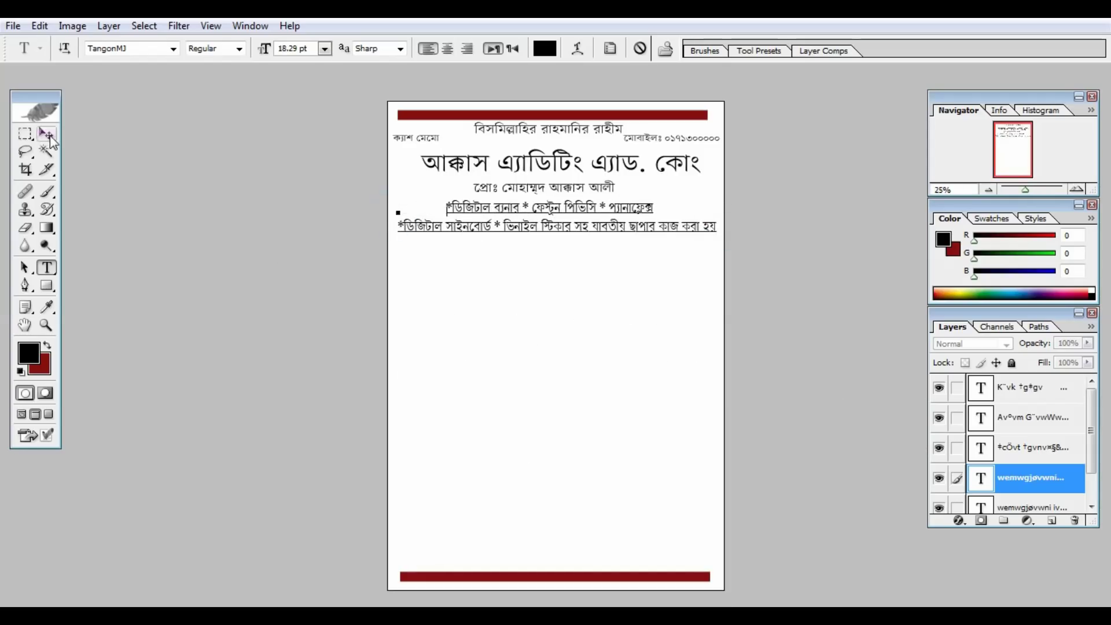
Turn the remaining Bismillah copy into the shop's address line under the services.
key("ctrl+Return")
key("ctrl+plus")
key("ctrl")
left_click(976, 508)
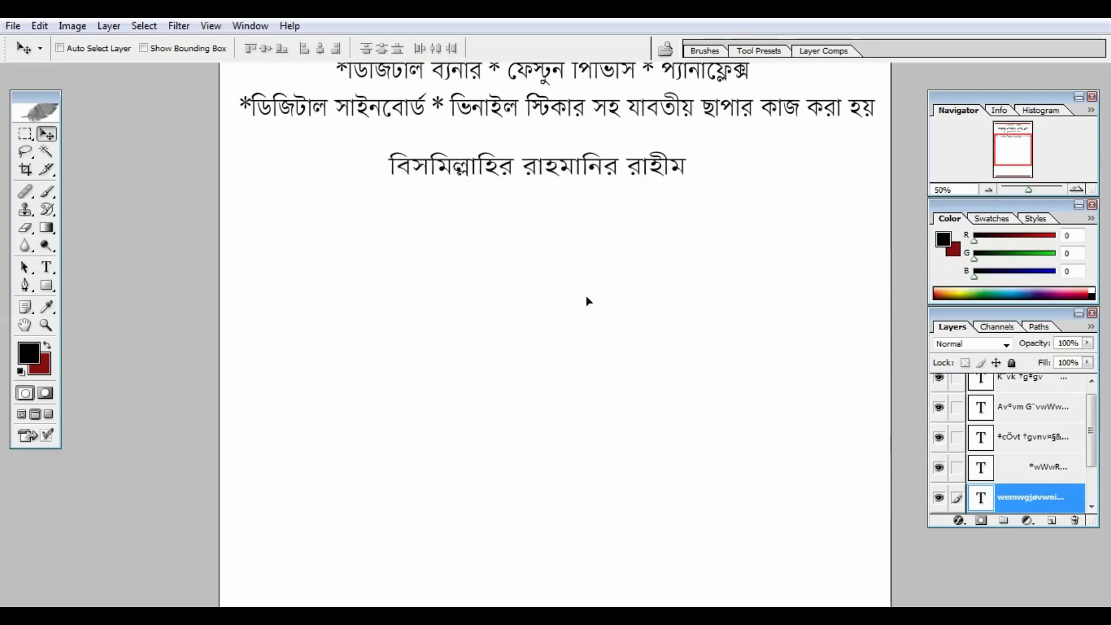
key("t")
left_click(598, 189)
left_click_drag(598, 189, 273, 208)
type("পৌর নিউ")
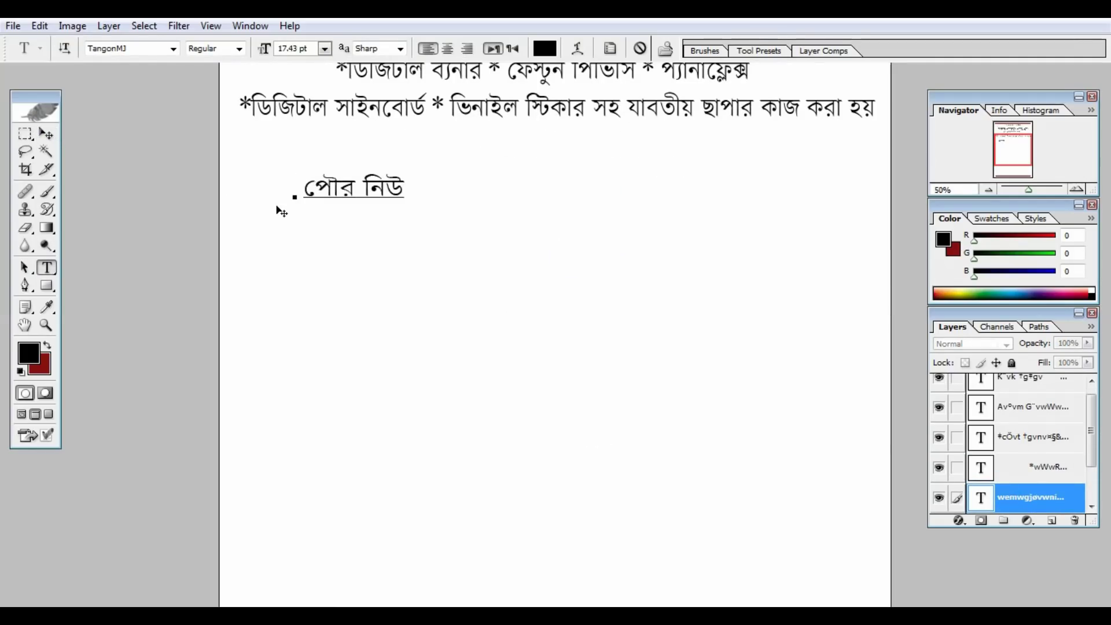
type(" মার্কেট, শেরপুর টাউন, শেরপুর-২১০০")
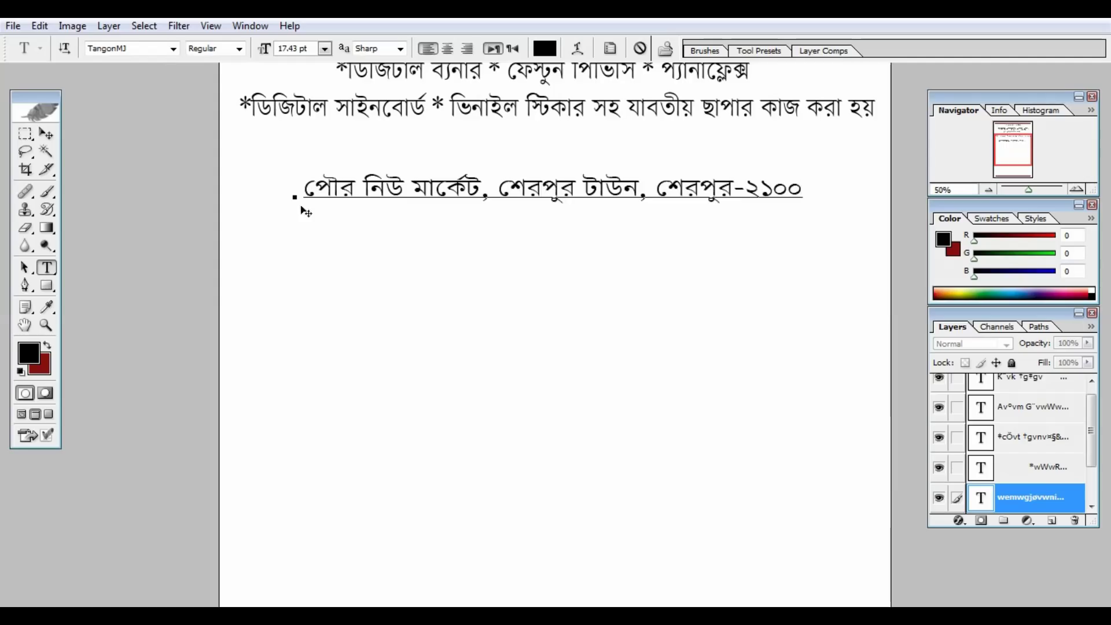
left_click_drag(300, 208, 248, 184)
key("ctrl+Return")
Retype a copy as the 'ক্রমিক নং ... তারিখঃ' serial-number and date line.
key("ctrl+a")
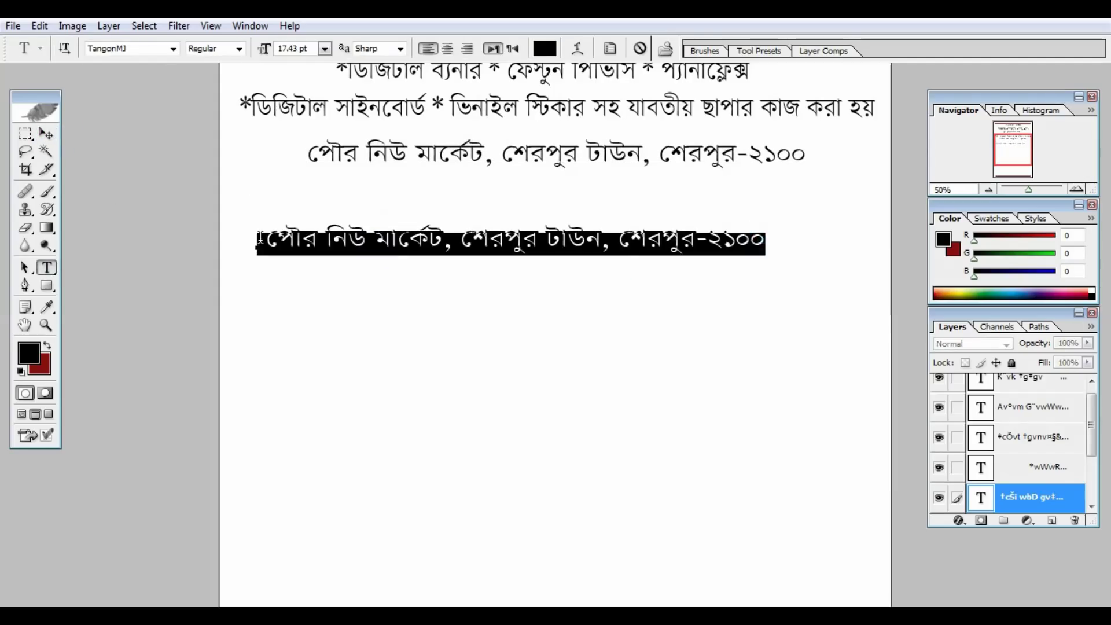
type("ক্রমিক নং                                                            তারিখঃ")
left_click_drag(539, 336, 519, 297)
type("...........")
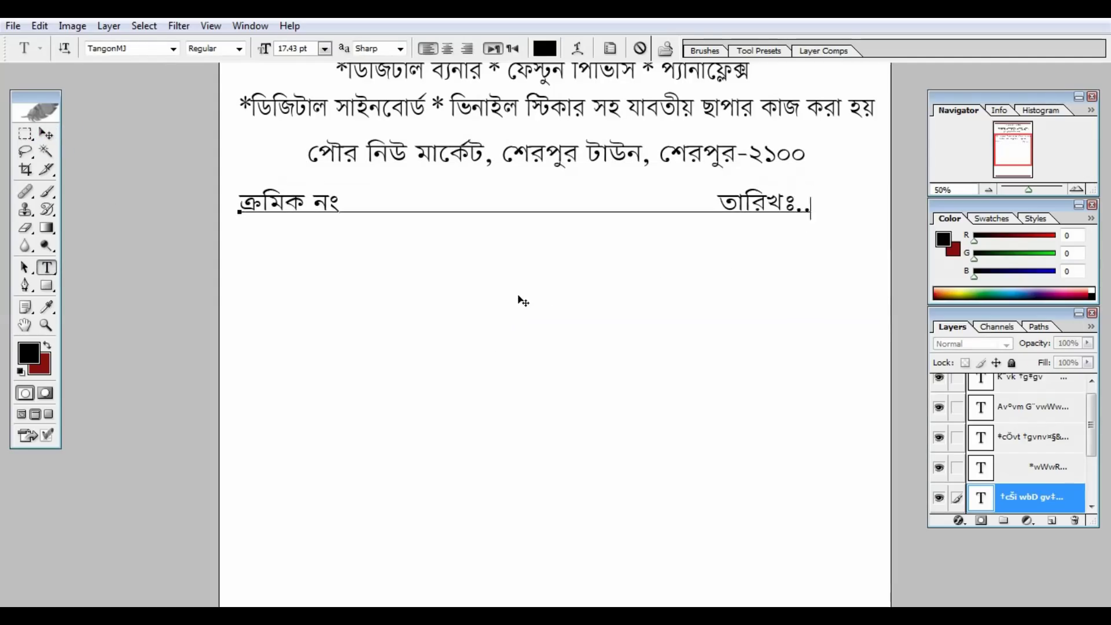
key("ctrl+Return")
Duplicate the line lower and retype it as dotted 'নামঃ' and 'ঠিকানাঃ' fields.
key("v")
left_click_drag(469, 204, 469, 256)
key("t")
left_click(863, 255)
key("ctrl+a")
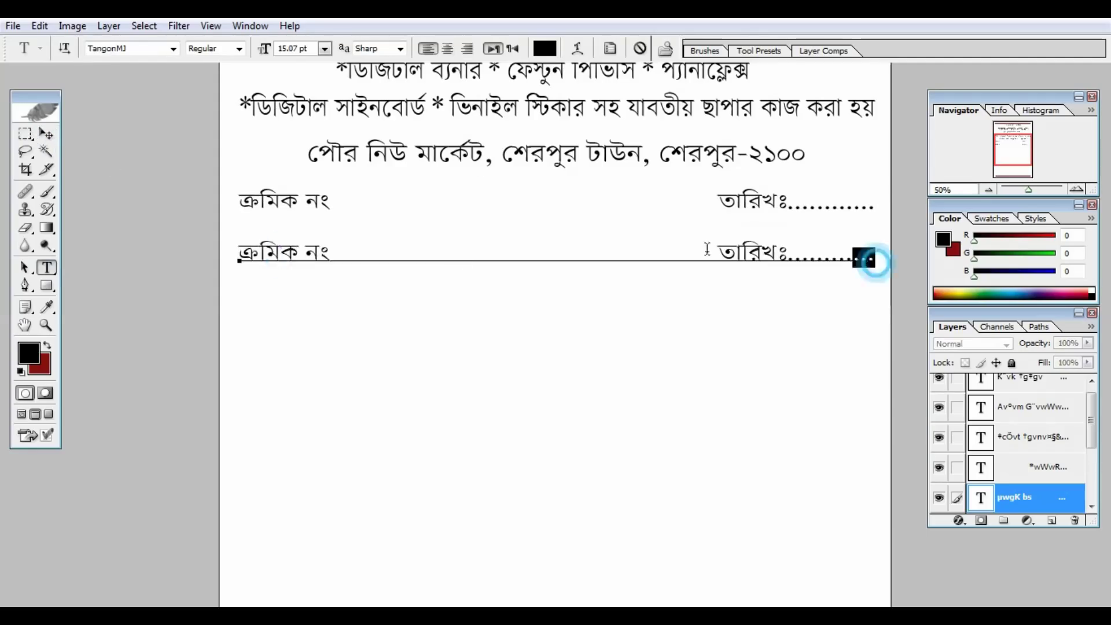
type("নামঃ .....................................................................................")
key("Return")
type("ঠিকানাঃ .................................................................................")
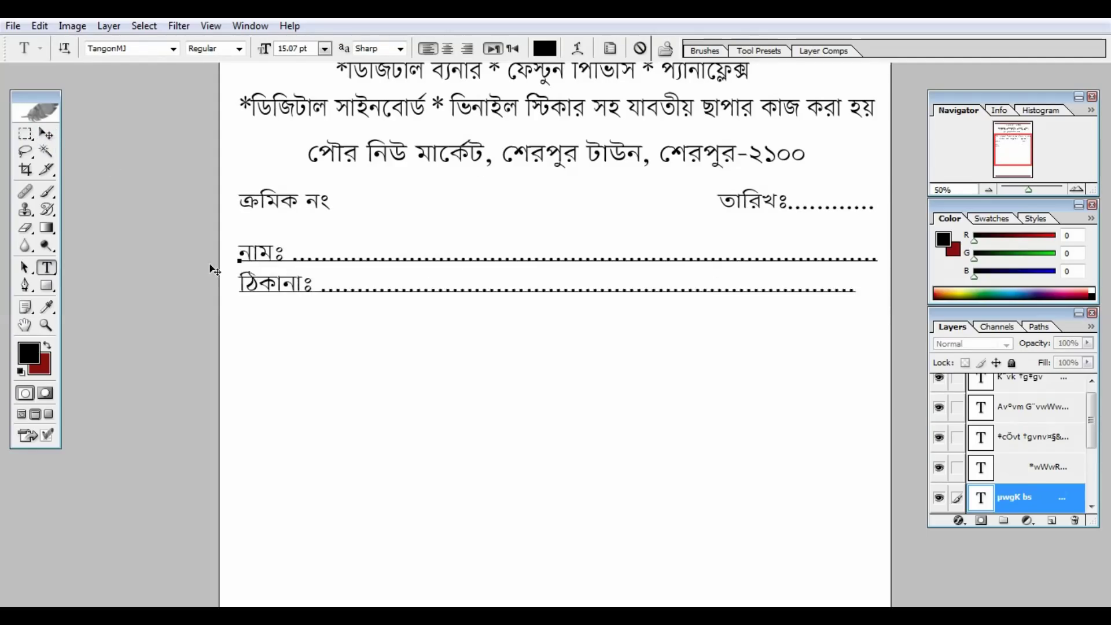
left_click(46, 135)
key("ctrl+minus")
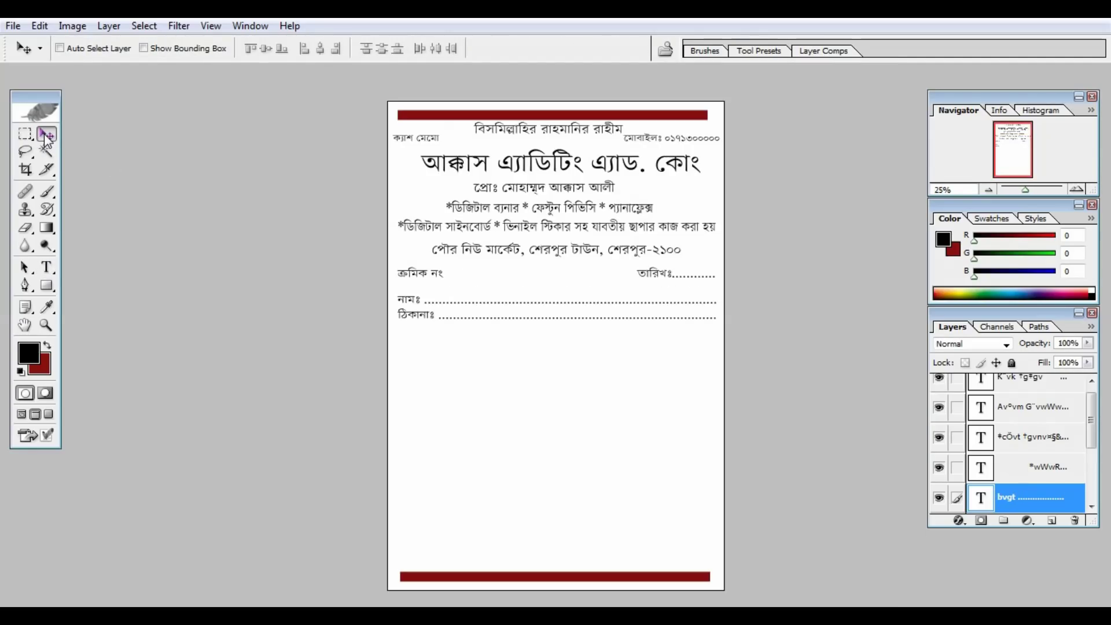
Zoom to 66.67% to review the red-barred header, then select the Background layer.
key("ctrl+plus")
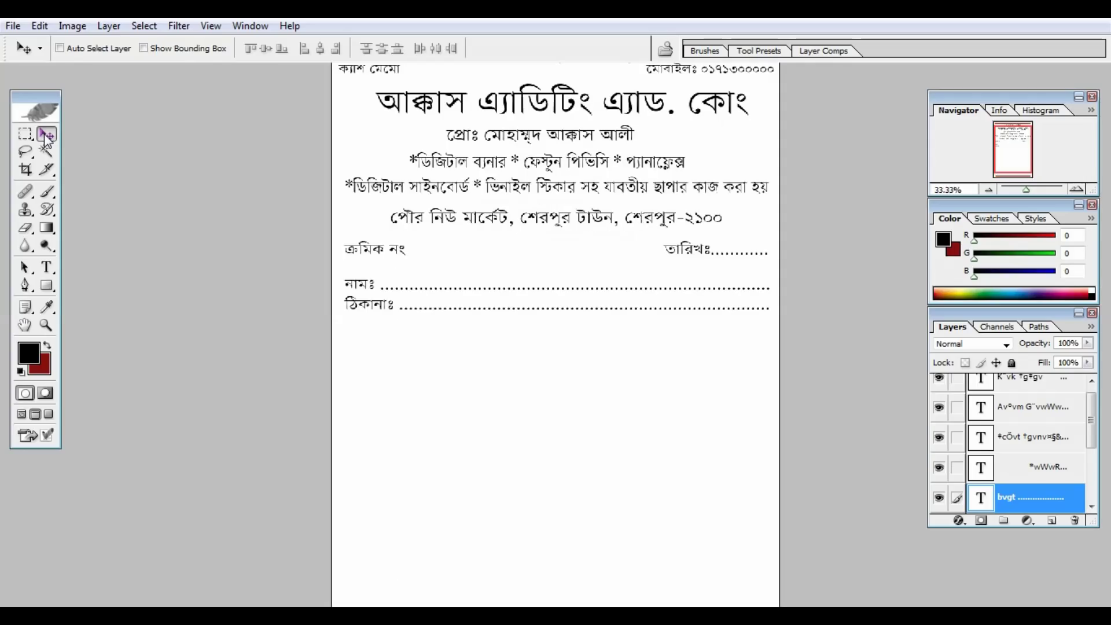
key("ctrl+plus")
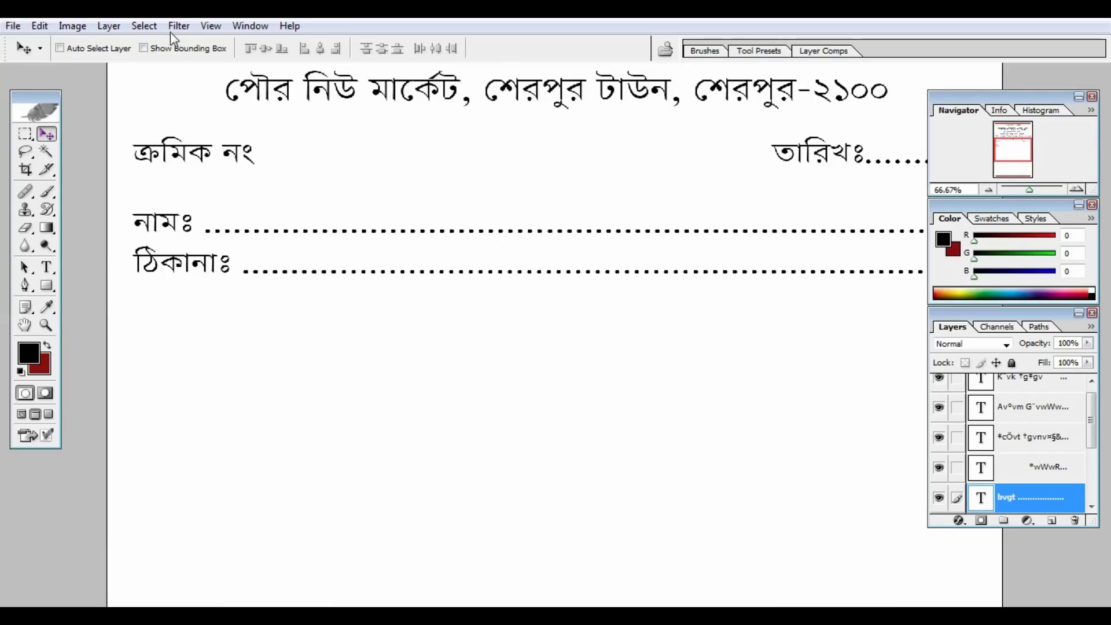
left_click_drag(454, 178, 459, 484)
left_click_drag(517, 316, 513, 442)
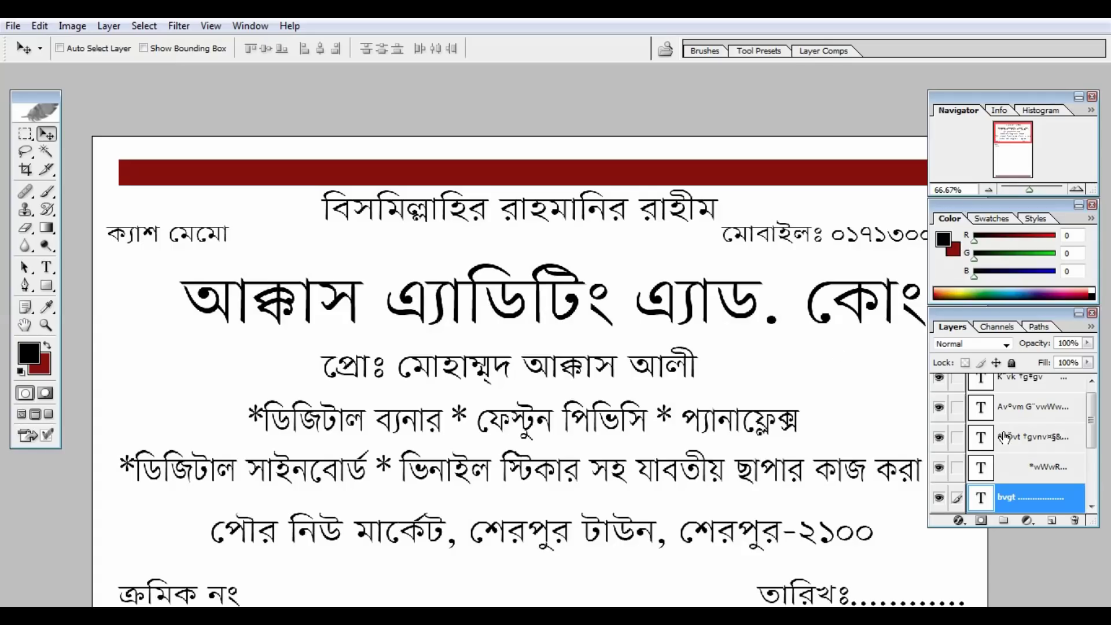
left_click(1091, 507)
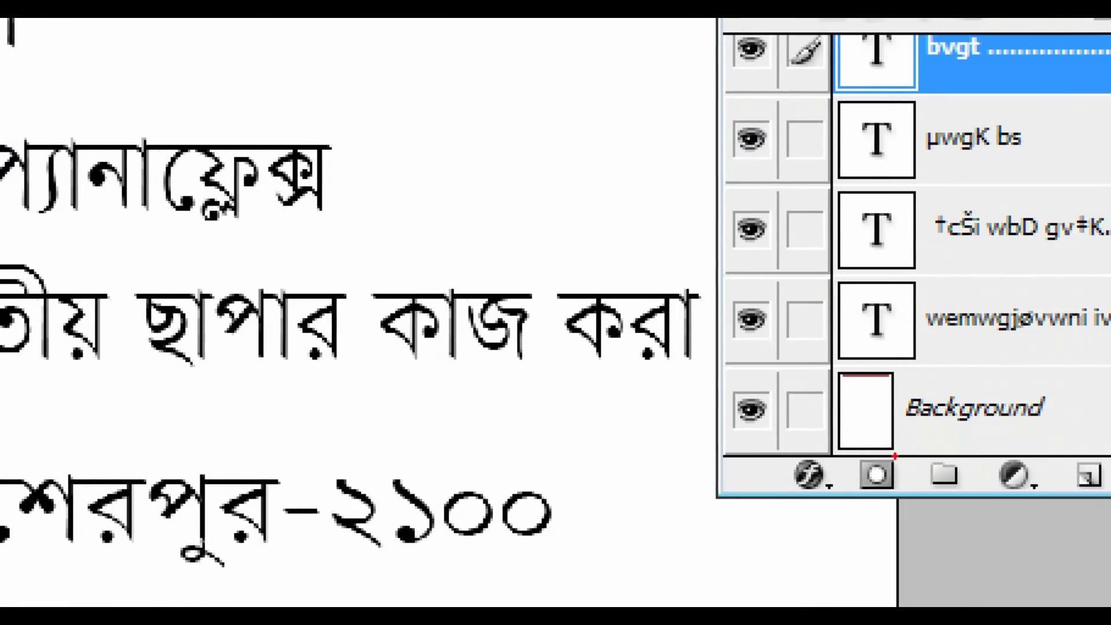
left_click_drag(904, 391, 992, 450)
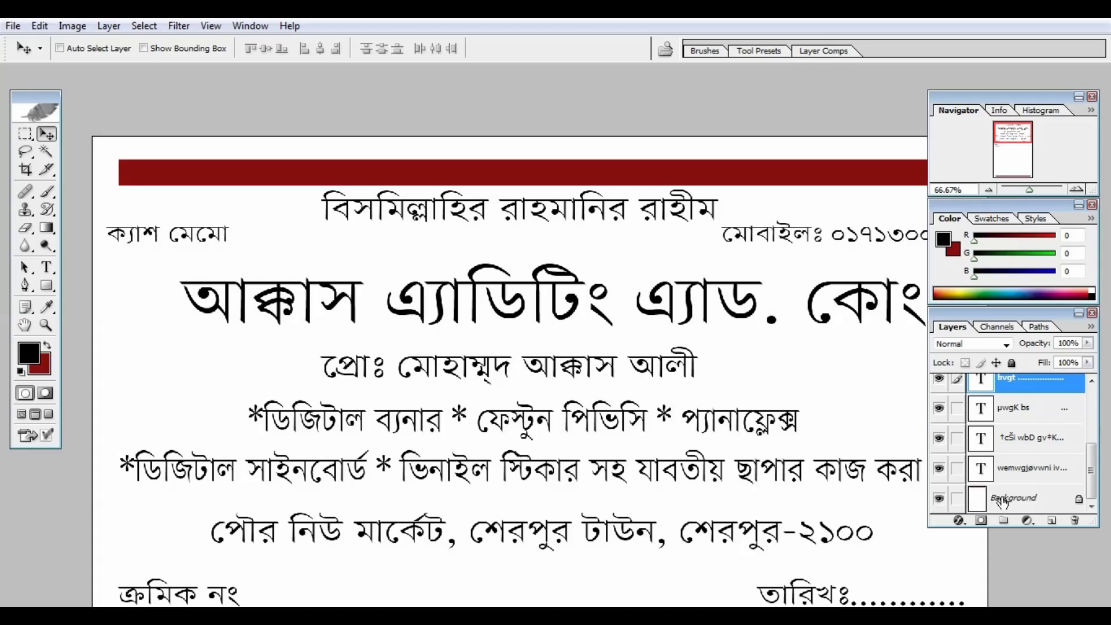
left_click(1004, 497)
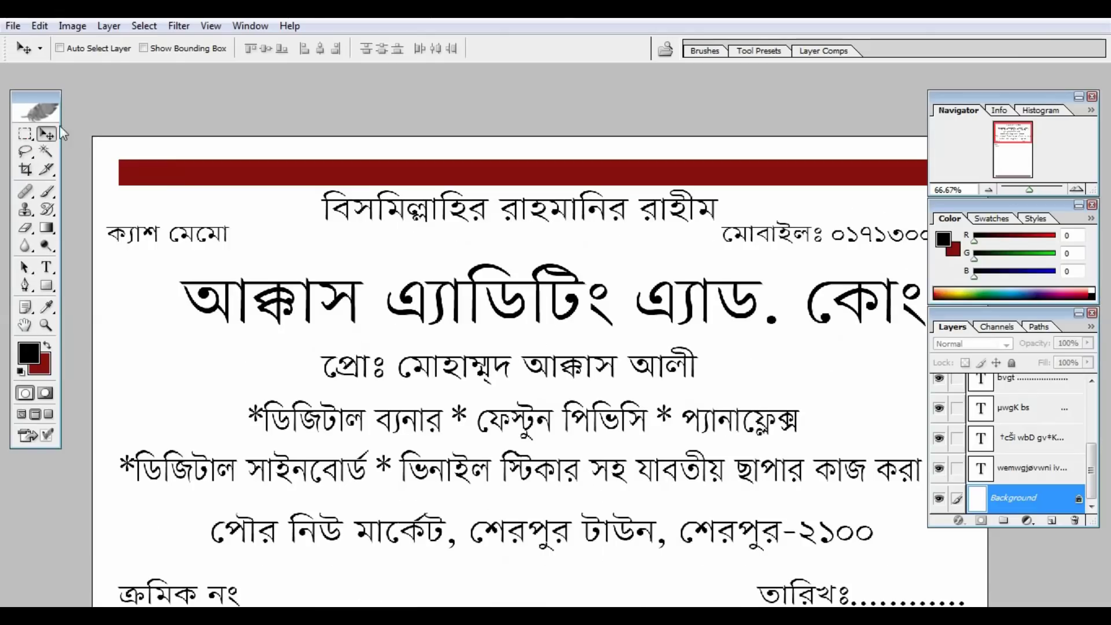
Marquee a strip around the top heading and fill it with the dark-red background colour.
left_click(20, 131)
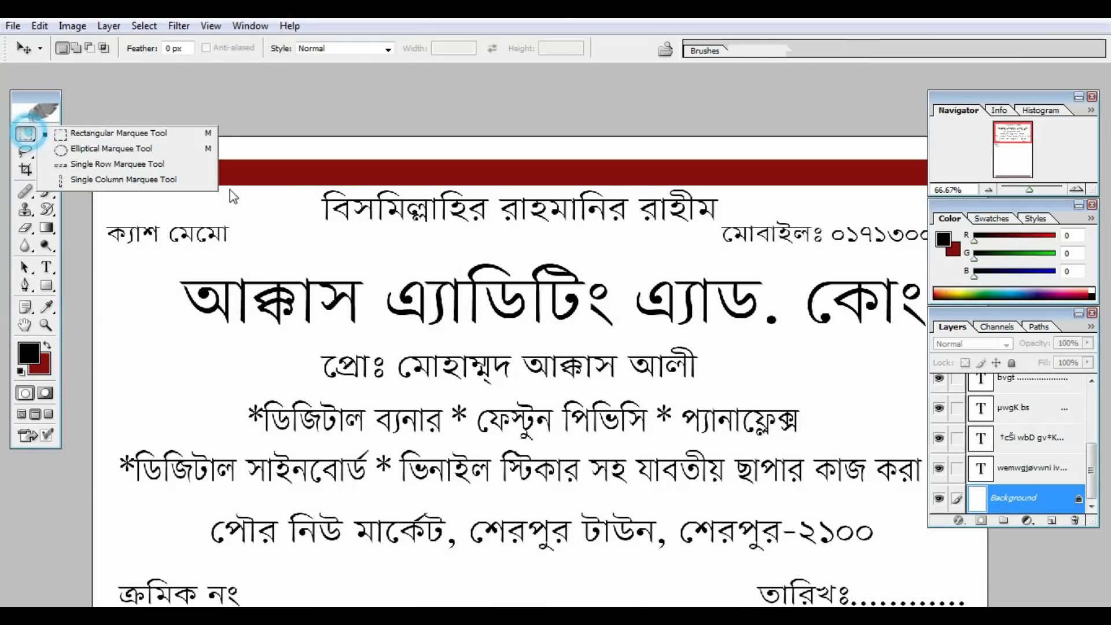
left_click(102, 133)
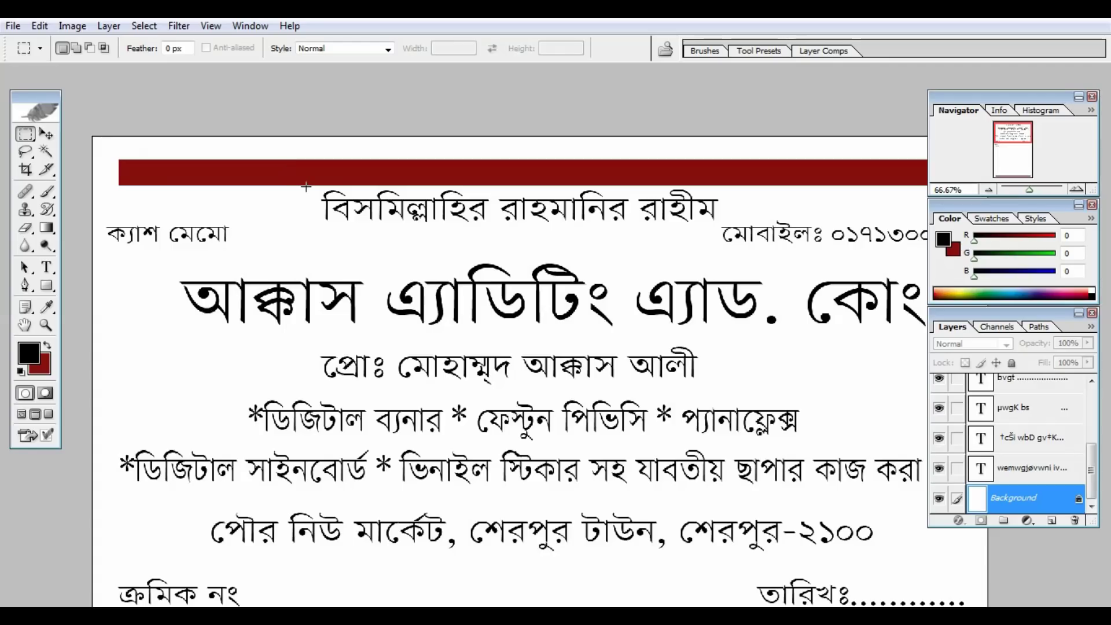
left_click_drag(306, 187, 423, 195)
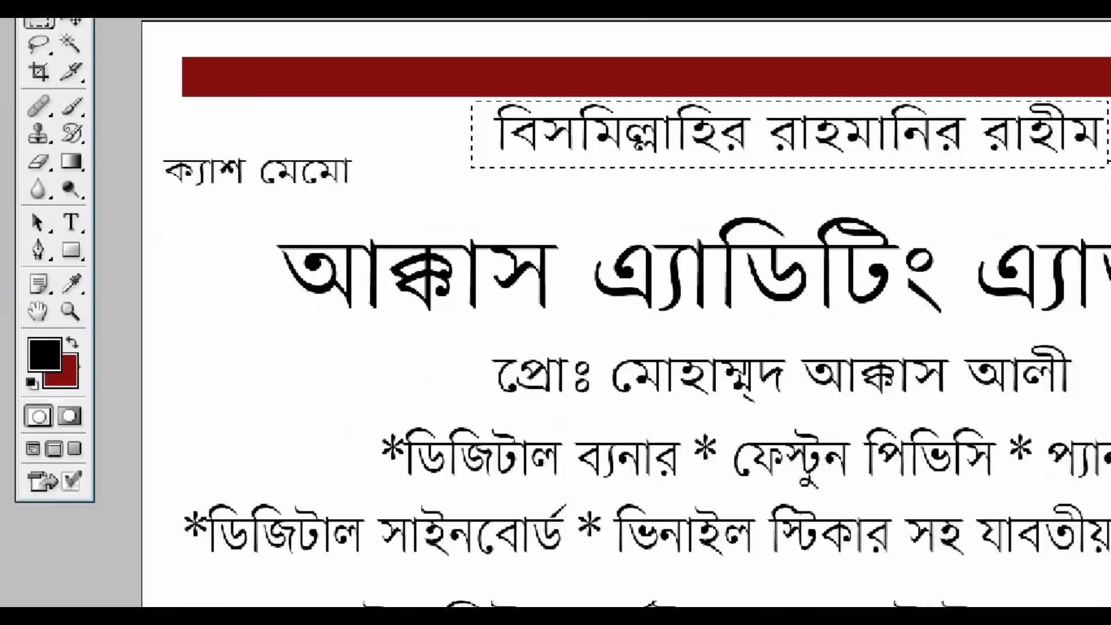
key("ctrl+BackSpace")
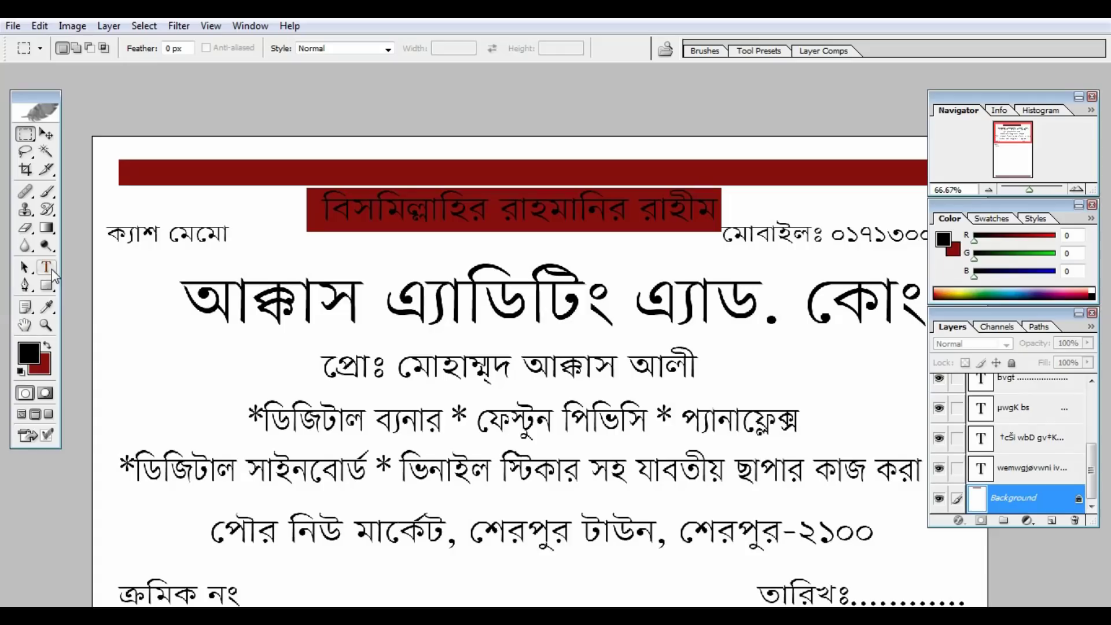
Recolour the Bismillah heading text near-white (E6DEDE), then zoom out to the whole memo.
left_click(47, 267)
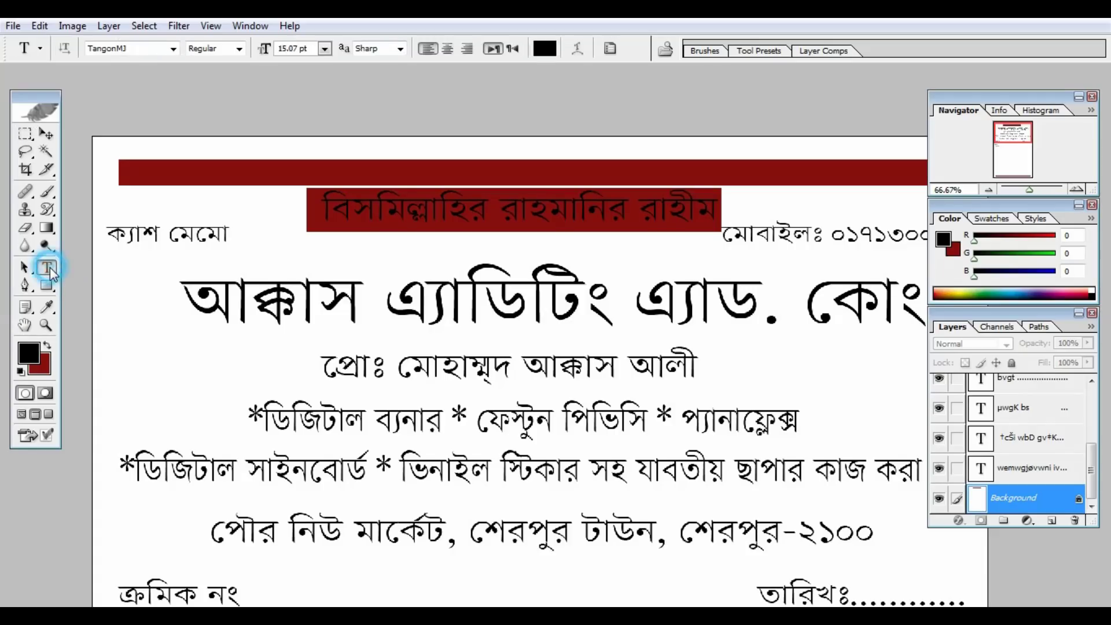
left_click(495, 206)
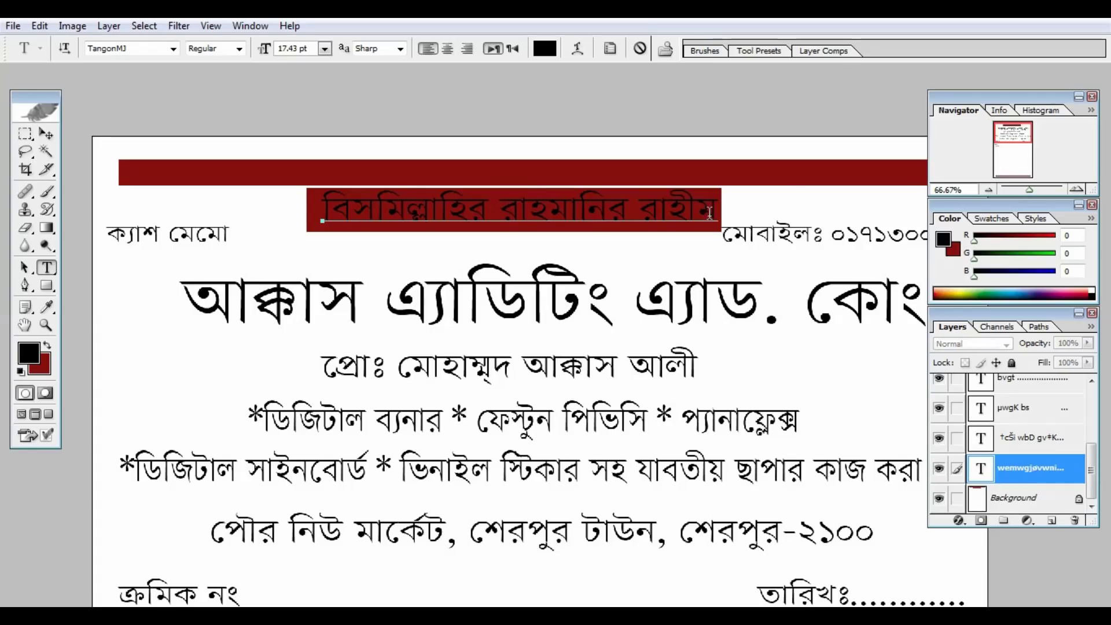
left_click_drag(713, 211, 324, 242)
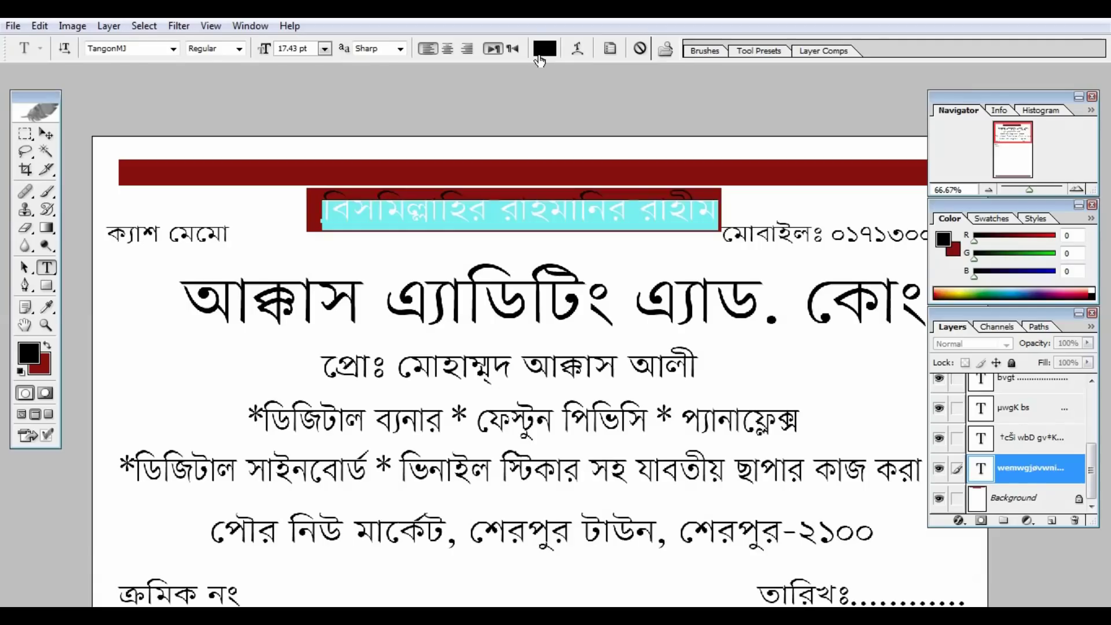
left_click(539, 56)
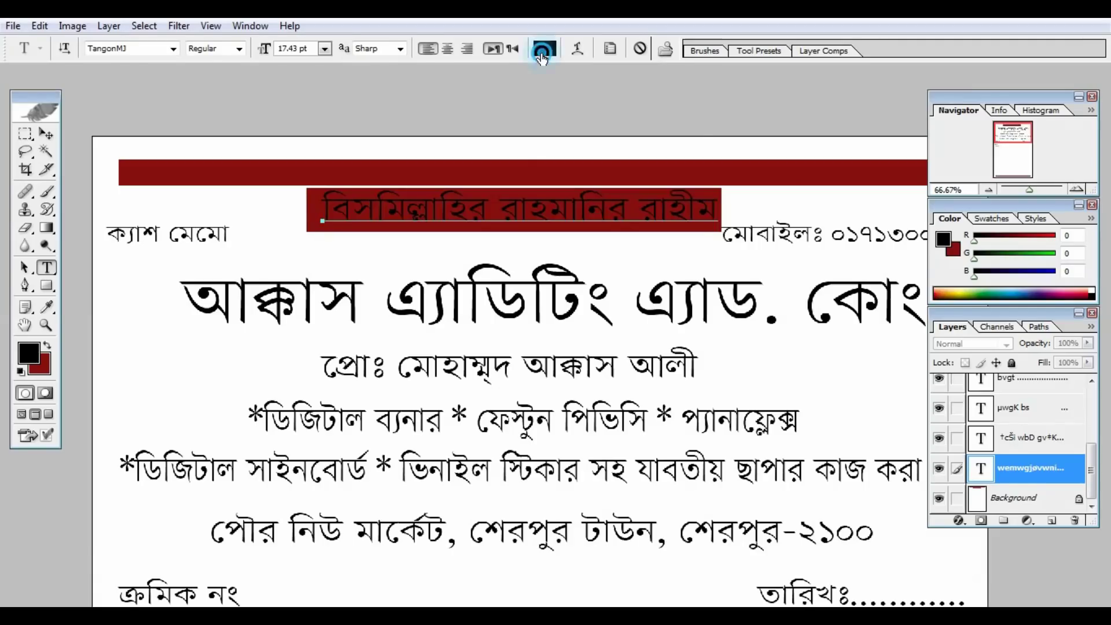
left_click(735, 164)
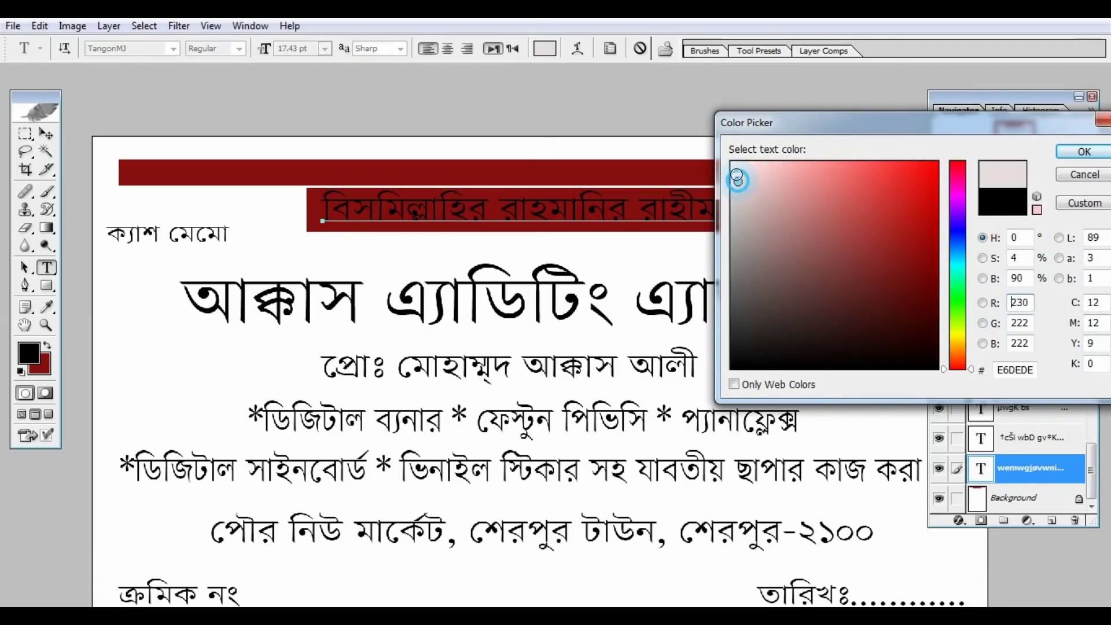
left_click(1082, 152)
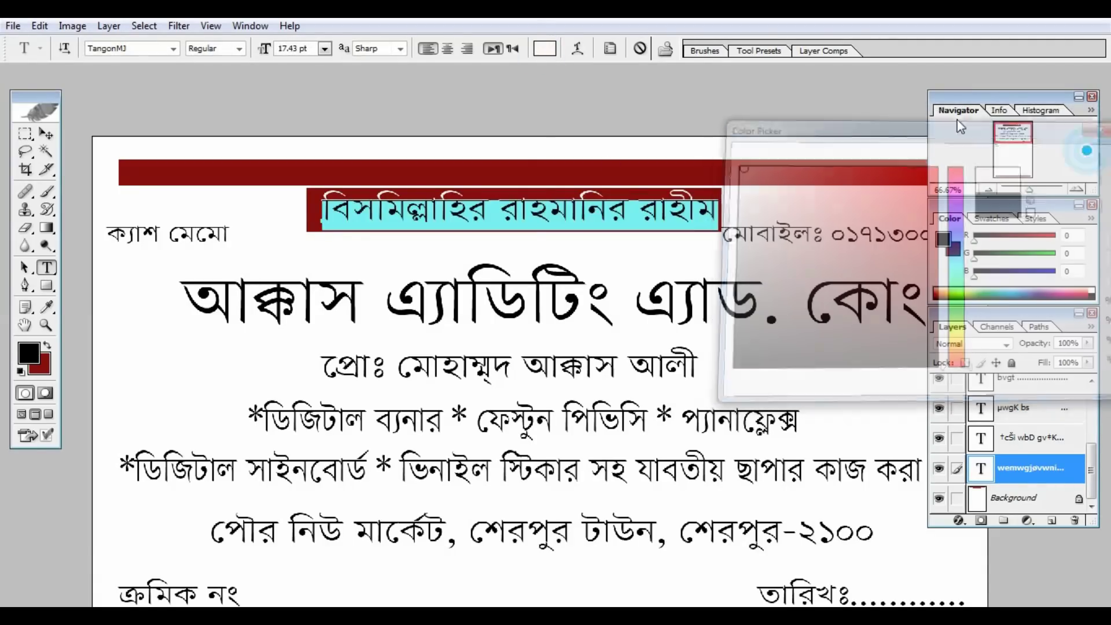
left_click(46, 134)
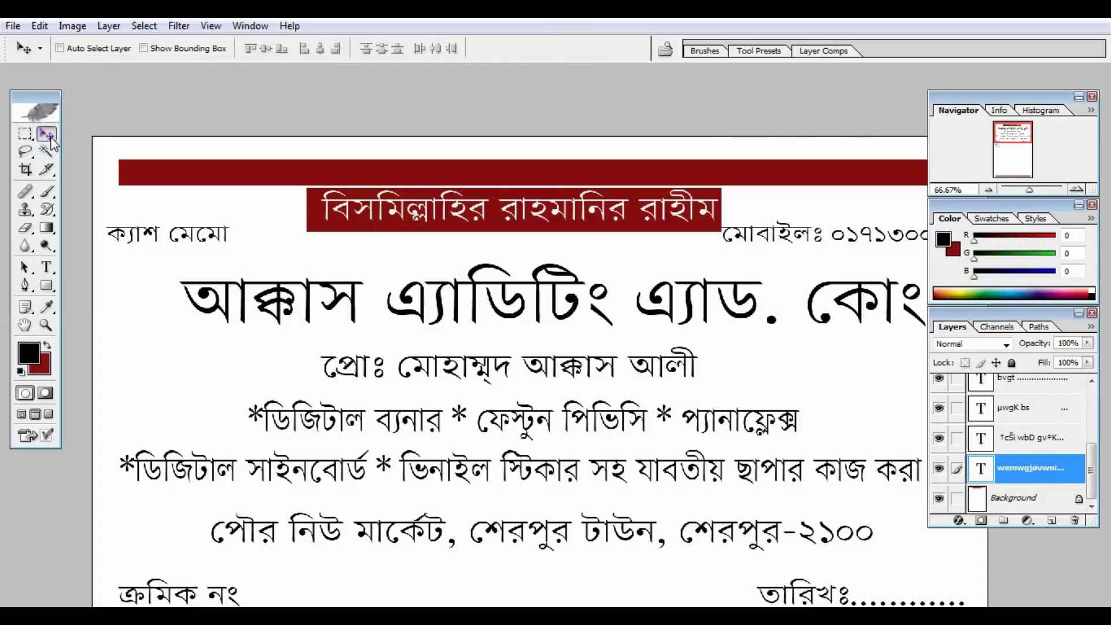
key("ctrl+minus")
key("ctrl+minus")
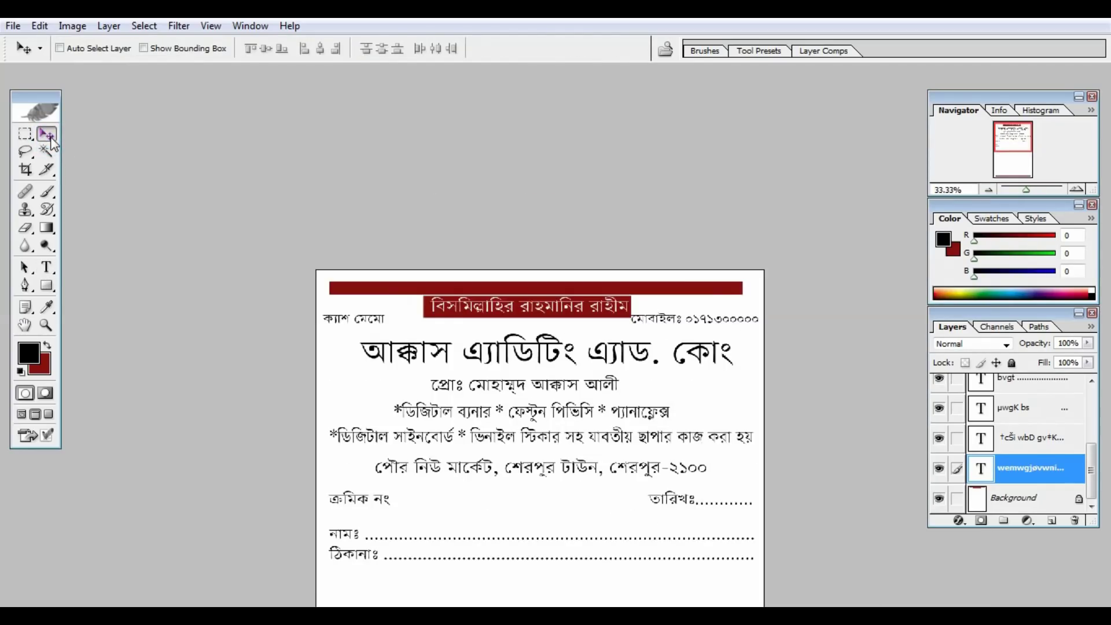
Change the company title আক্কাস এ্যাডিটিং এ্যাড. কোং to red E50F0F.
left_click(48, 268)
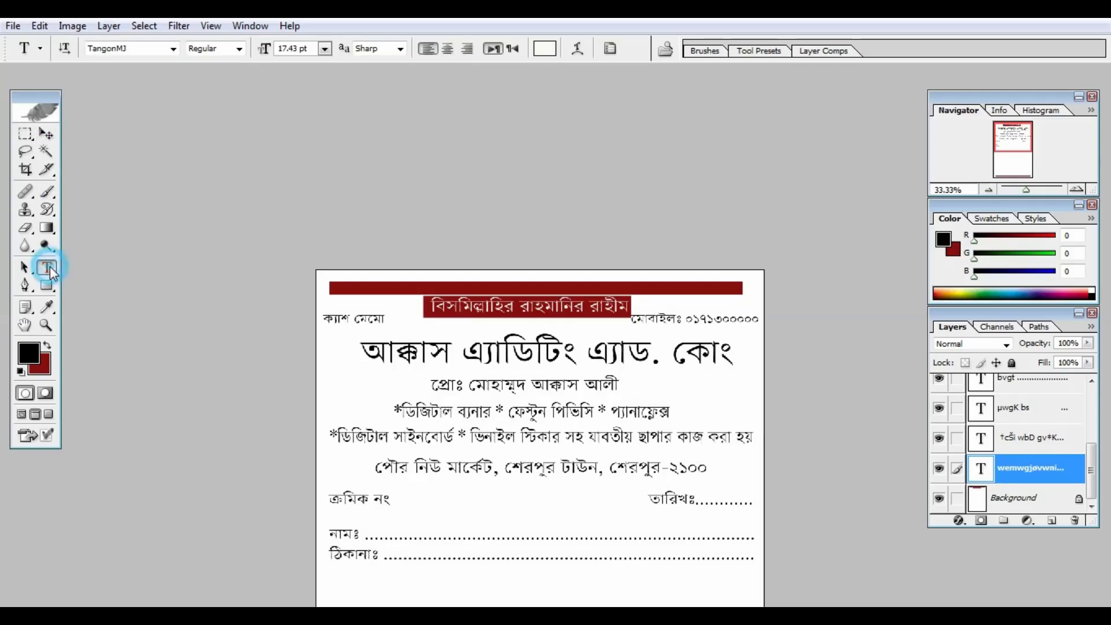
left_click(489, 353)
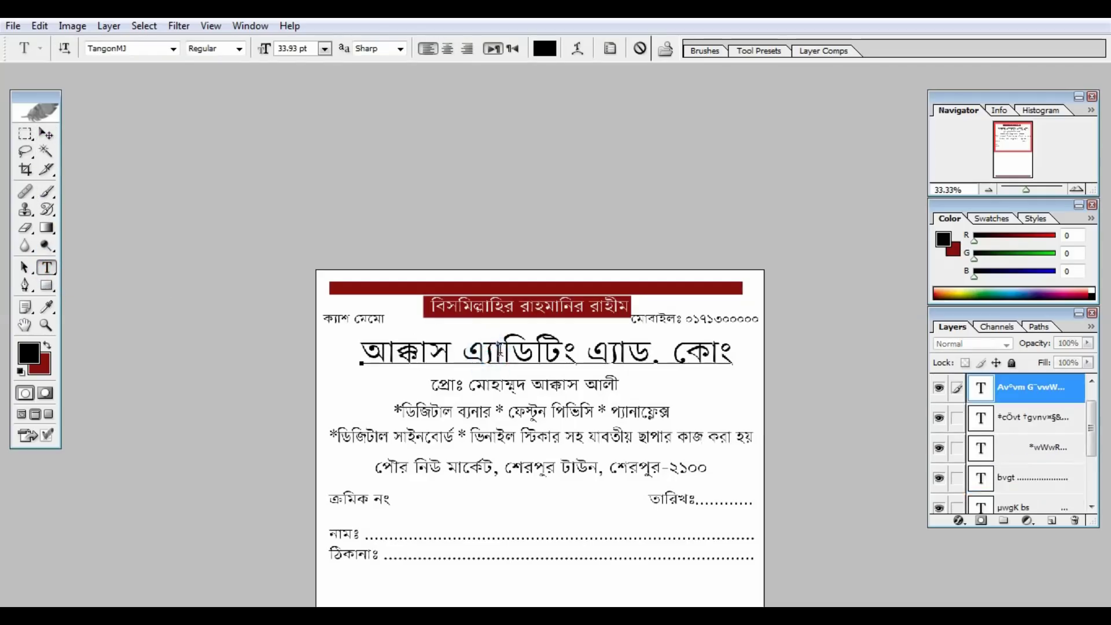
double_click(730, 354)
left_click_drag(730, 354, 341, 347)
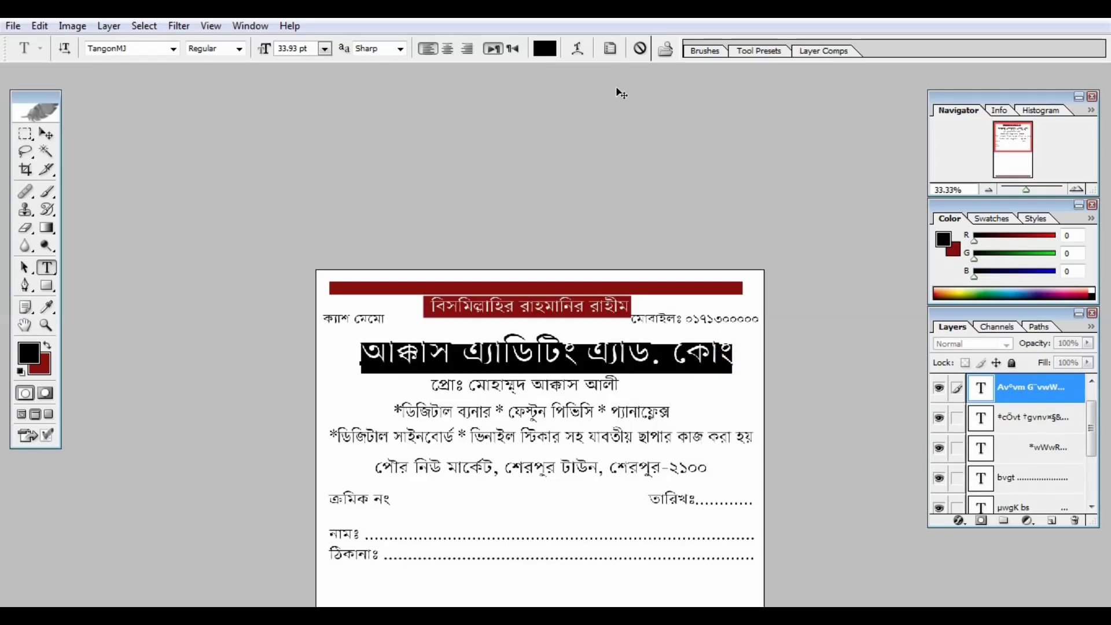
left_click(545, 48)
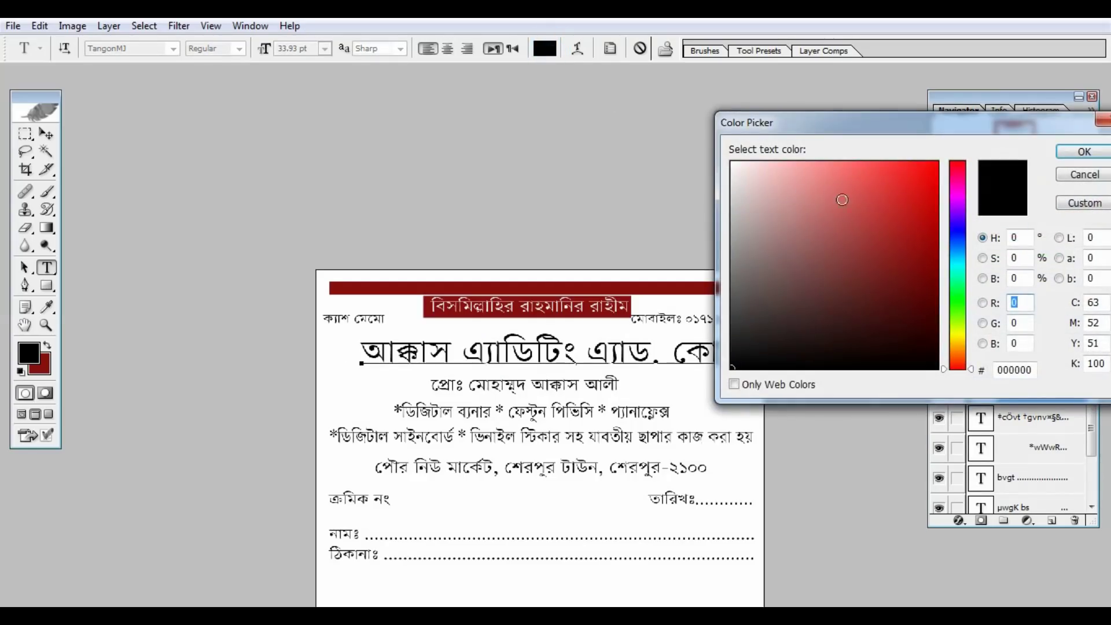
left_click(924, 183)
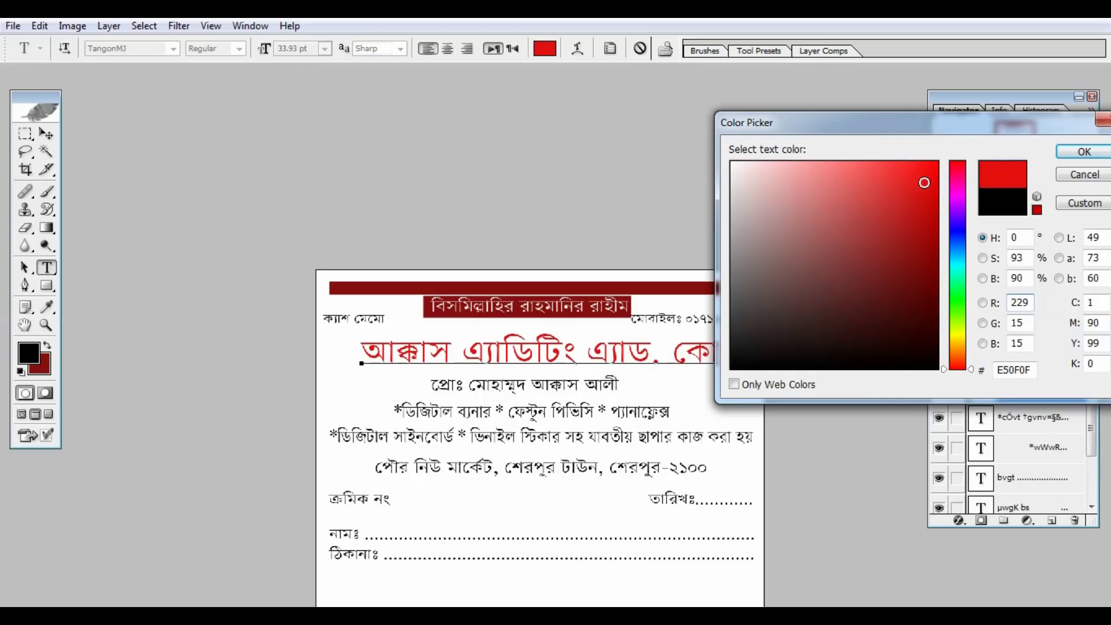
left_click(1067, 151)
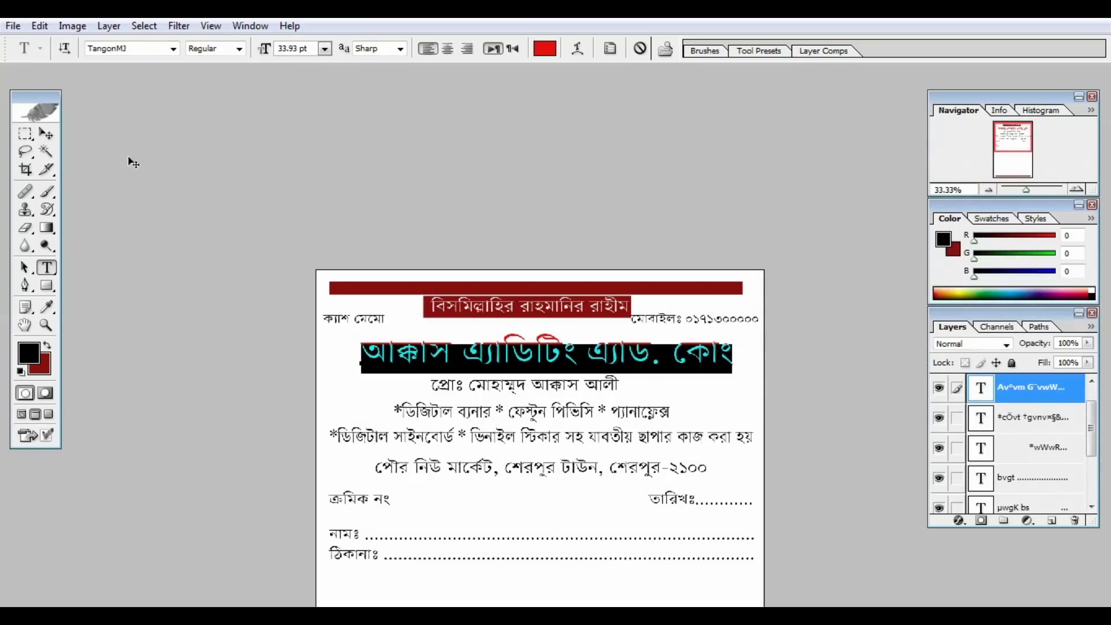
left_click(51, 134)
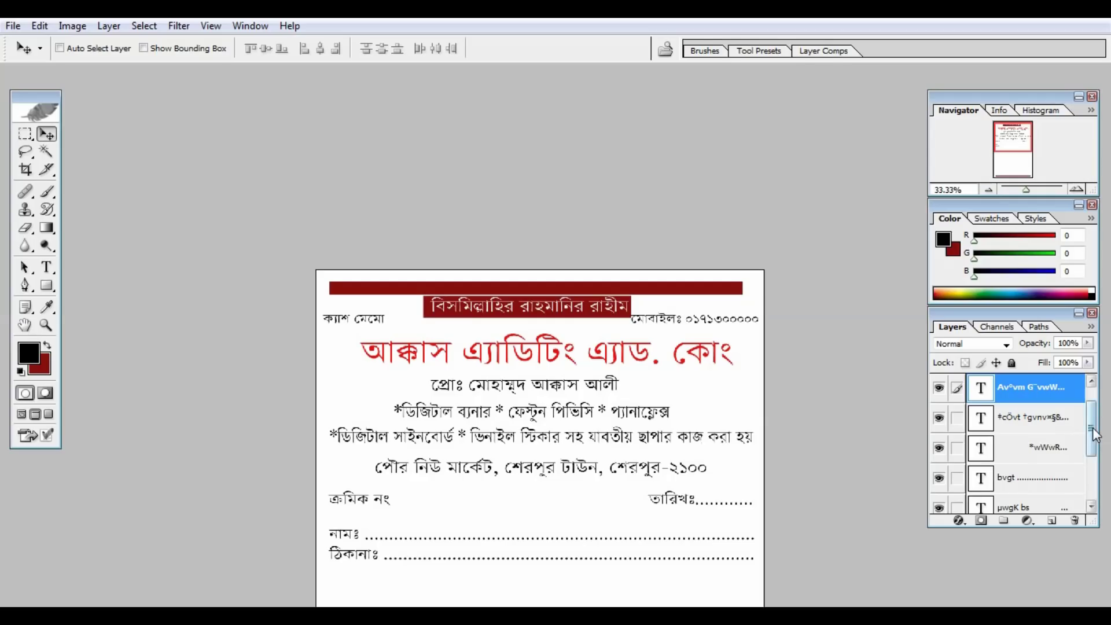
left_click_drag(1092, 428, 1095, 501)
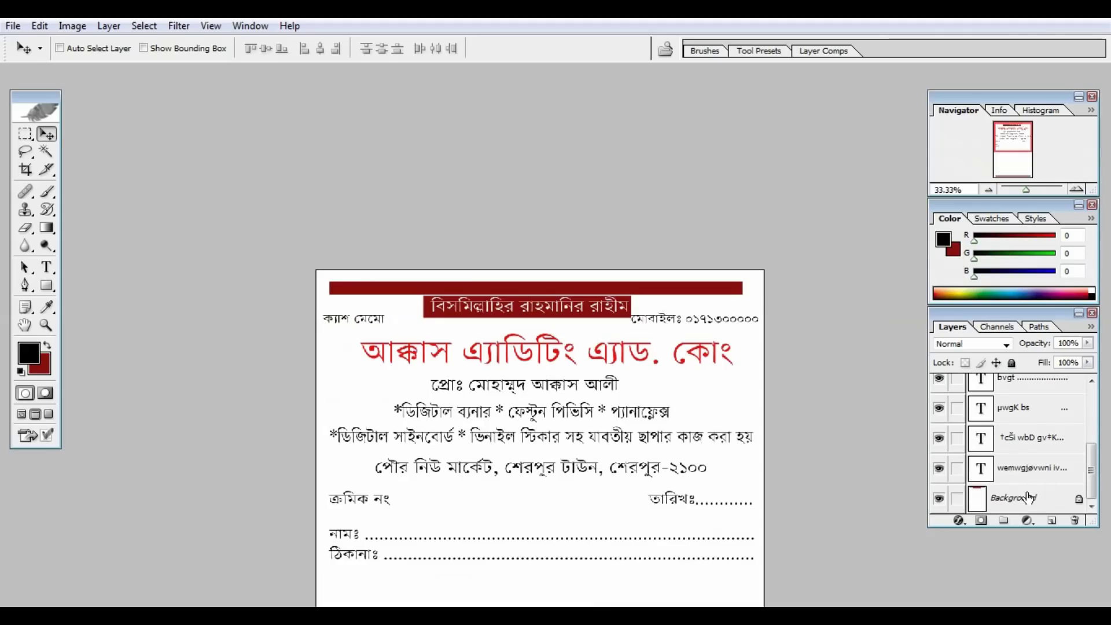
On the Background layer, fill a dark-red box behind the proprietor line and zoom to 50%.
left_click(1028, 496)
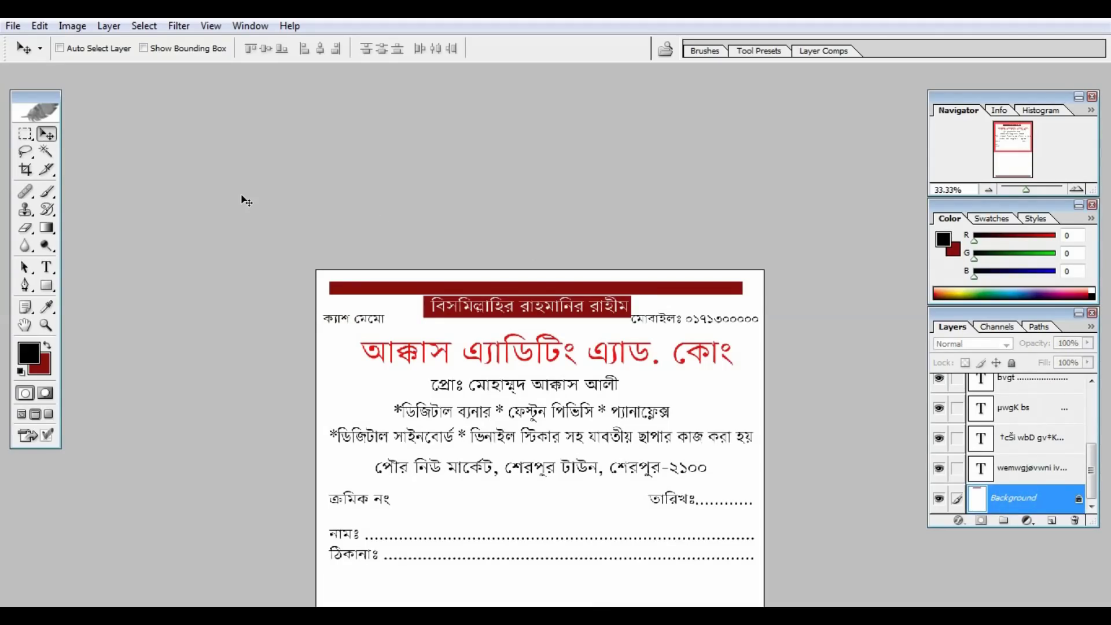
key("m")
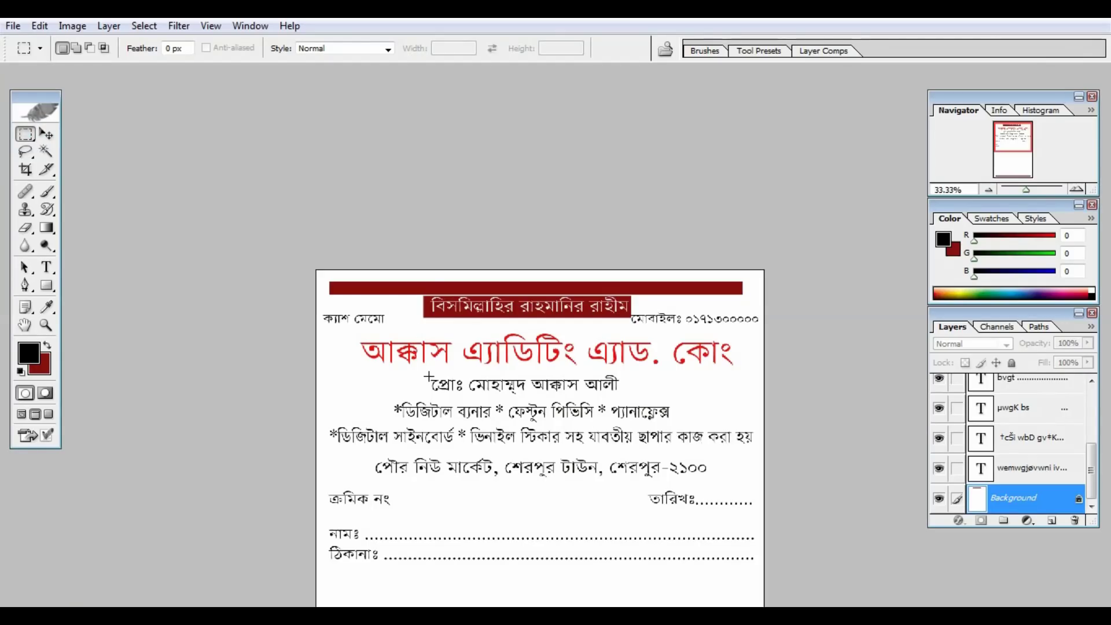
left_click_drag(428, 375, 629, 399)
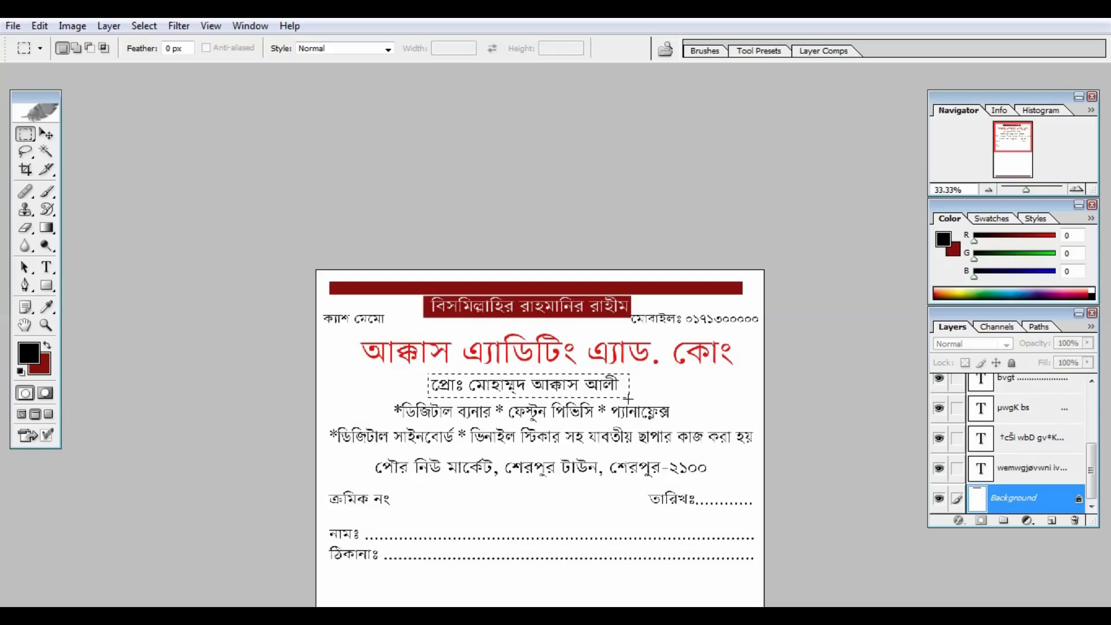
key("ctrl+BackSpace")
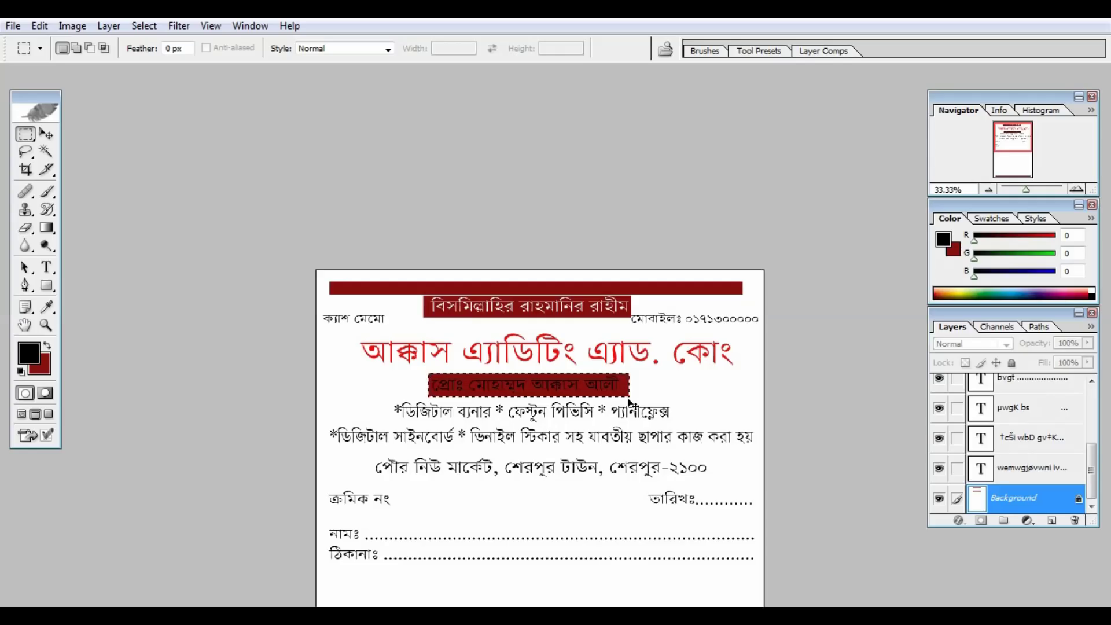
key("ctrl+d")
key("ctrl+plus")
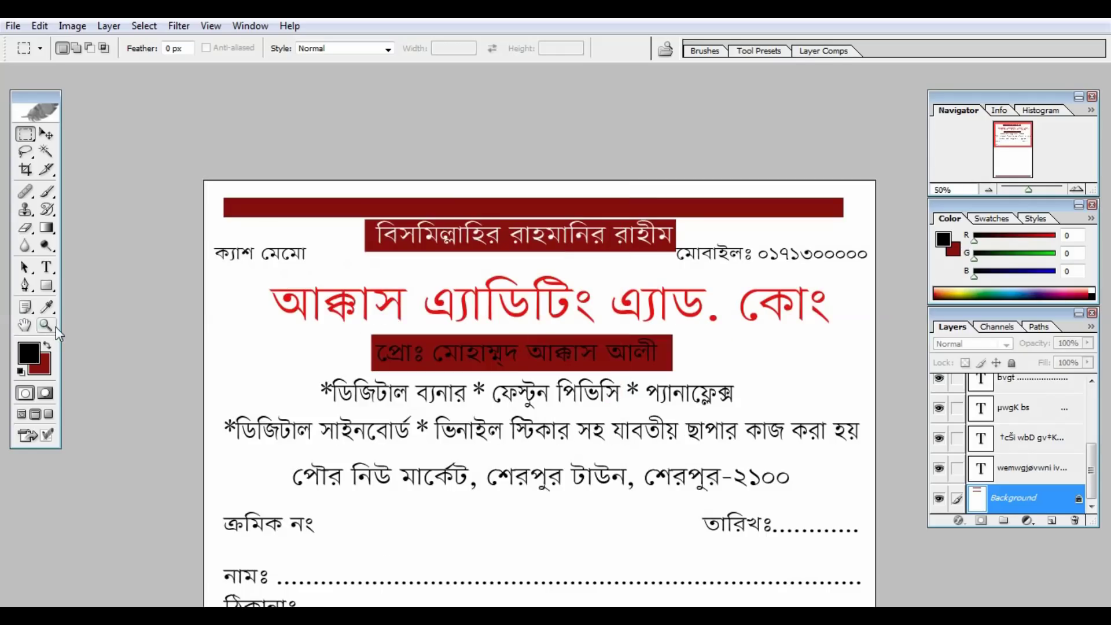
left_click(48, 269)
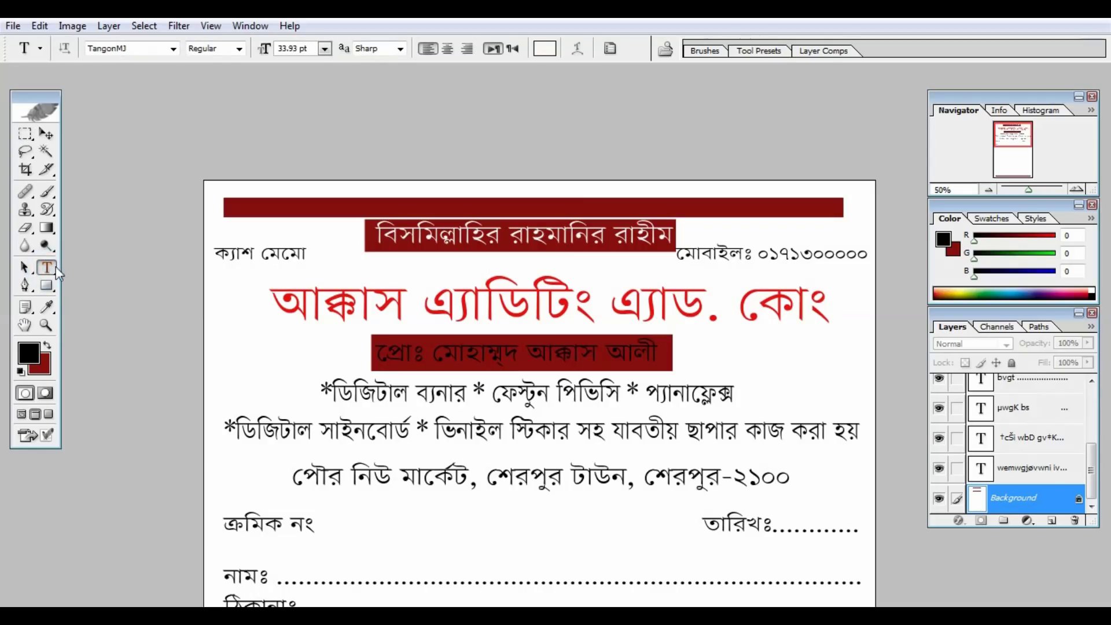
left_click(493, 346)
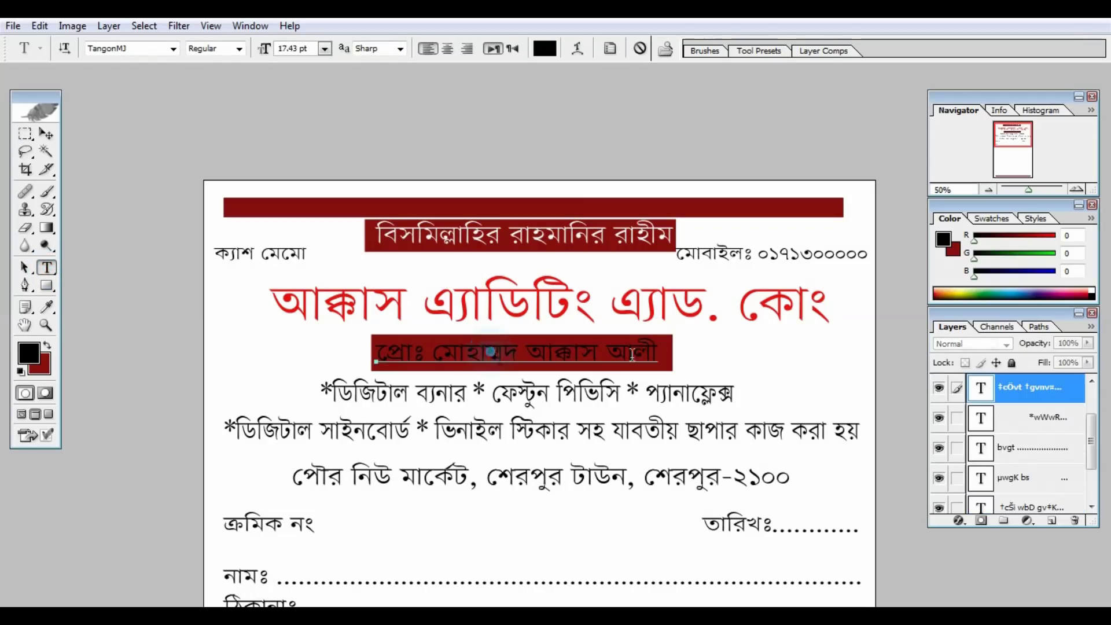
left_click_drag(657, 353, 366, 341)
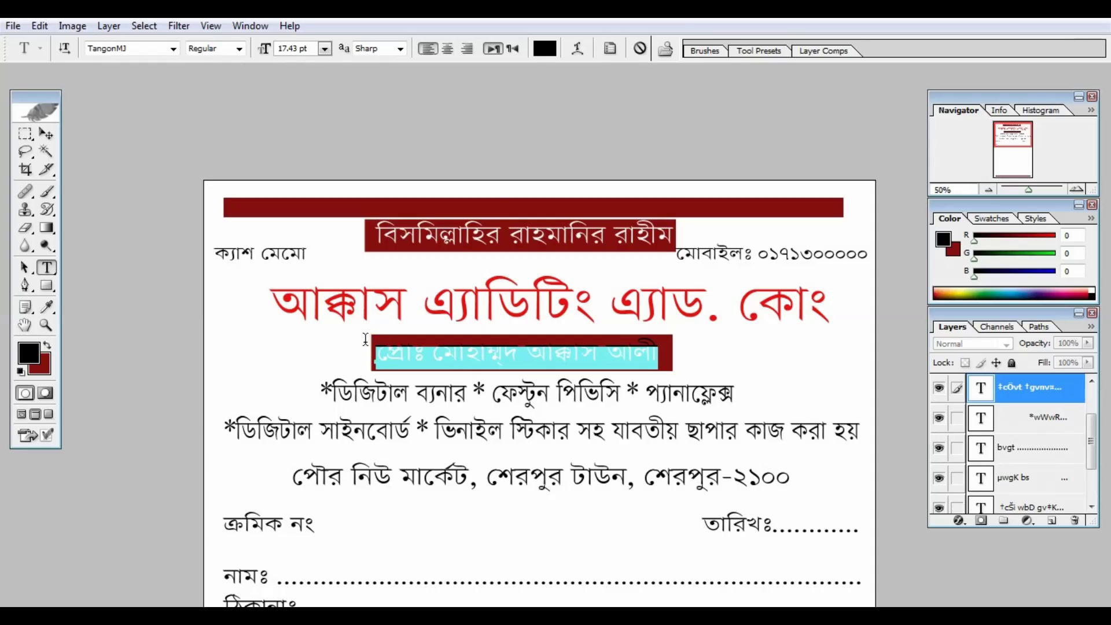
left_click(544, 49)
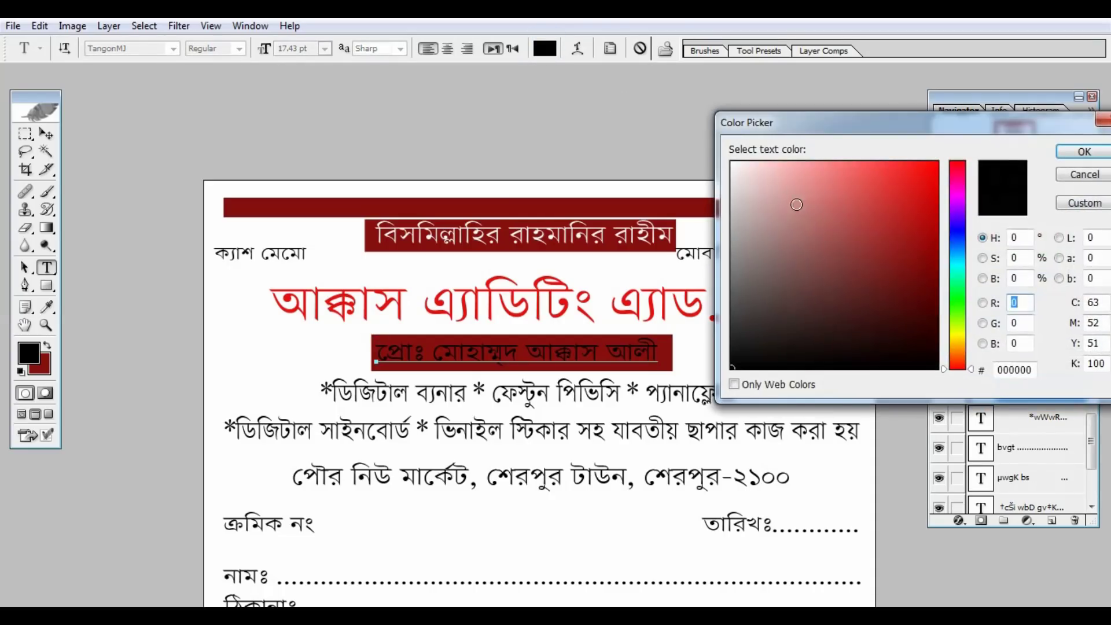
left_click(732, 162)
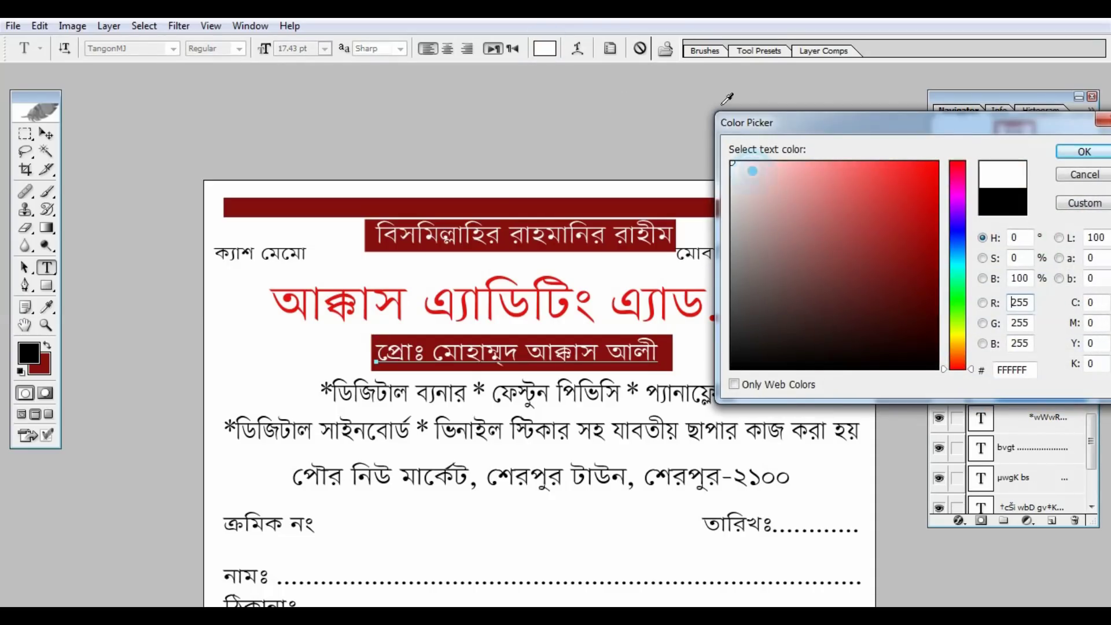
left_click(1083, 152)
key("ctrl+minus")
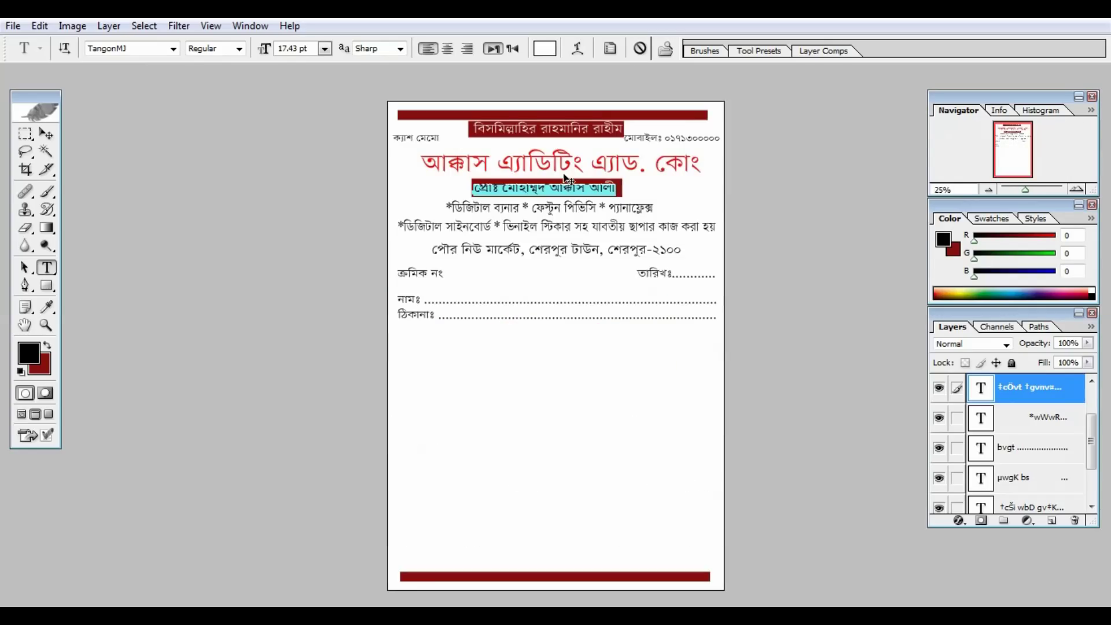
On the Background layer, draw a rectangular selection around the shop's address line.
left_click(46, 133)
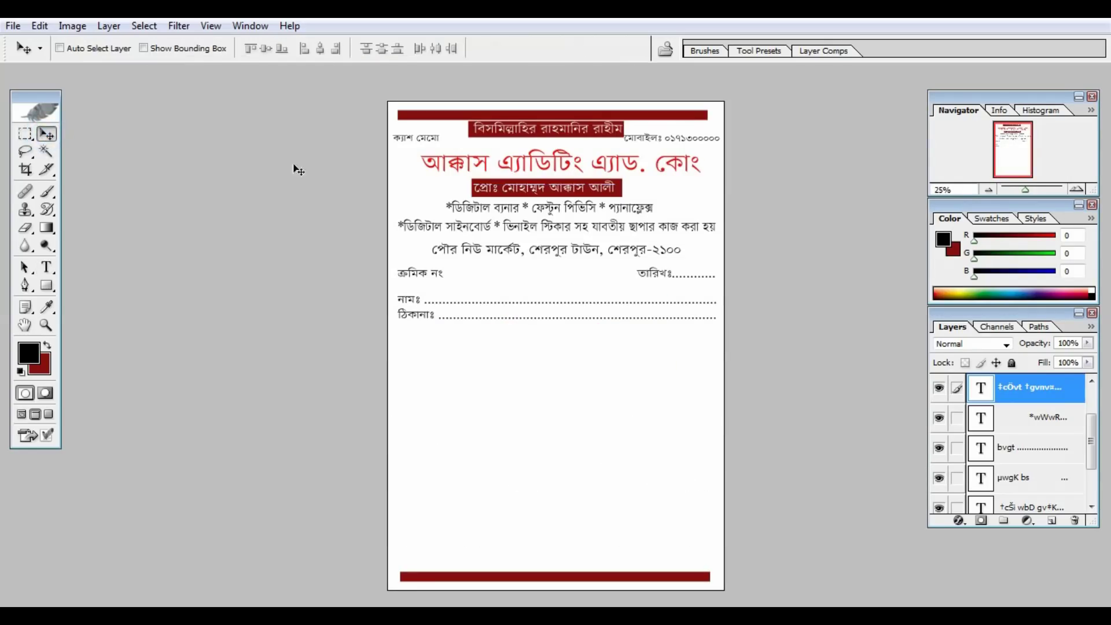
key("ctrl+plus")
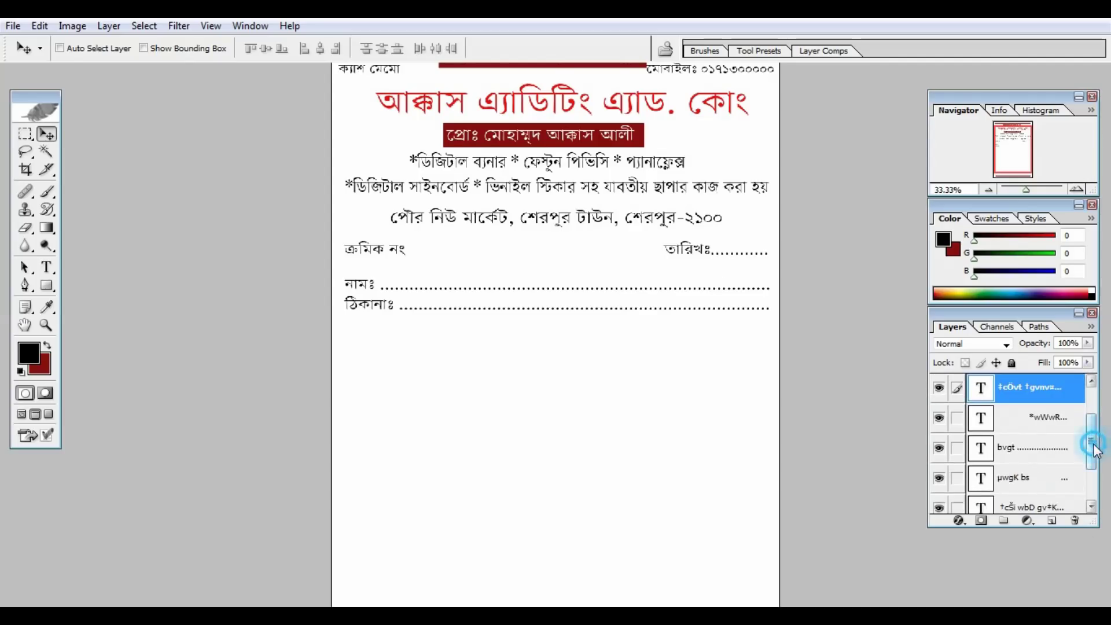
scroll(1091, 442, "down", 3)
left_click(1041, 497)
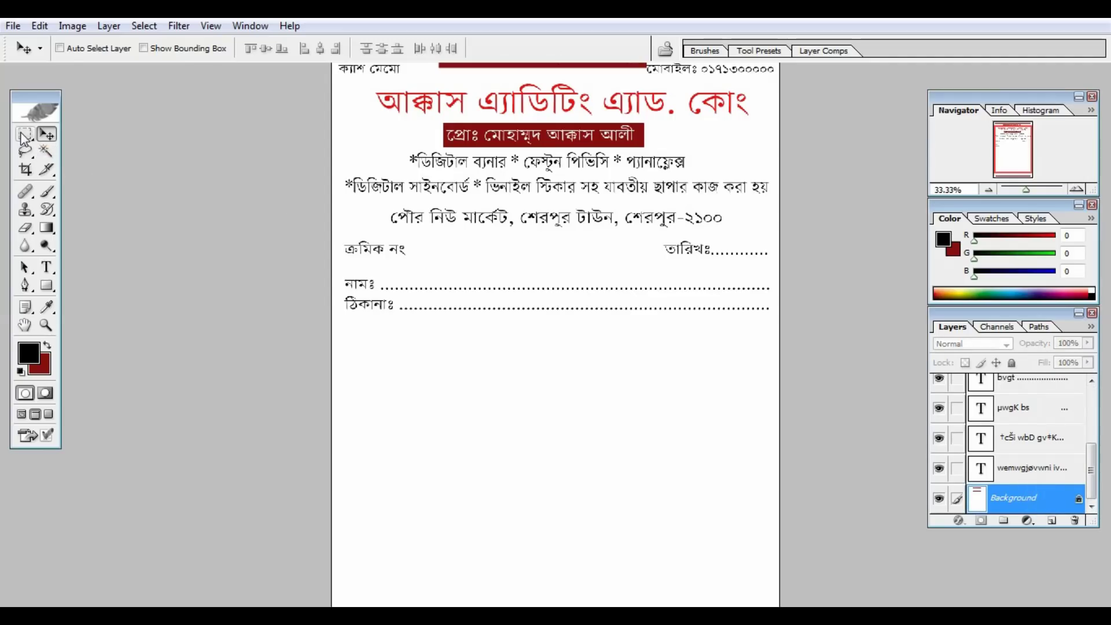
left_click_drag(23, 137, 81, 130)
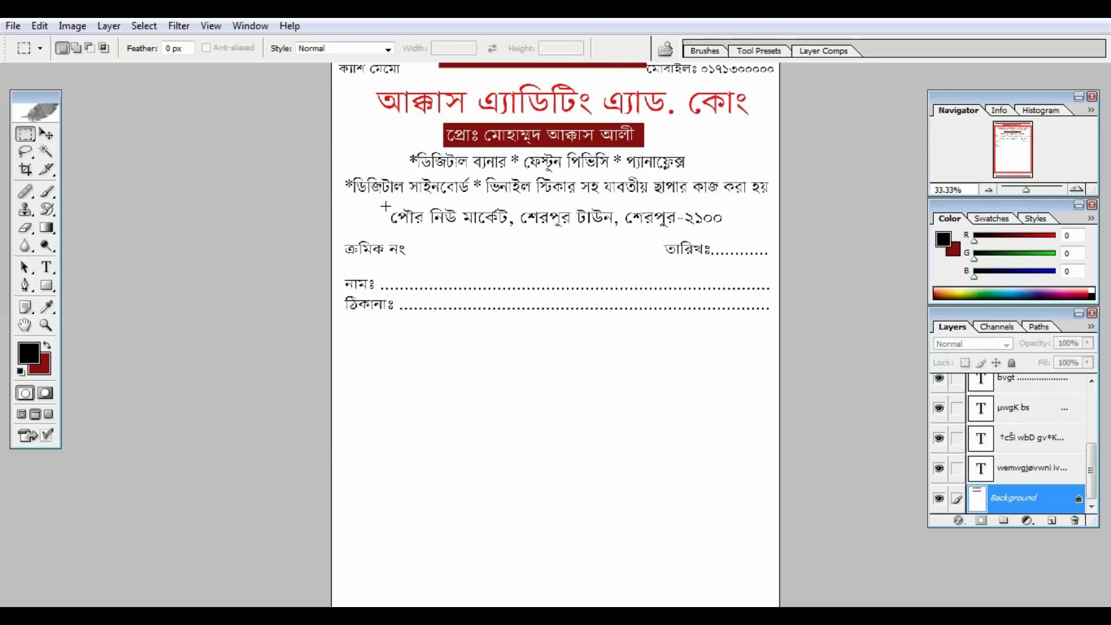
left_click_drag(385, 205, 716, 228)
key("ctrl+plus")
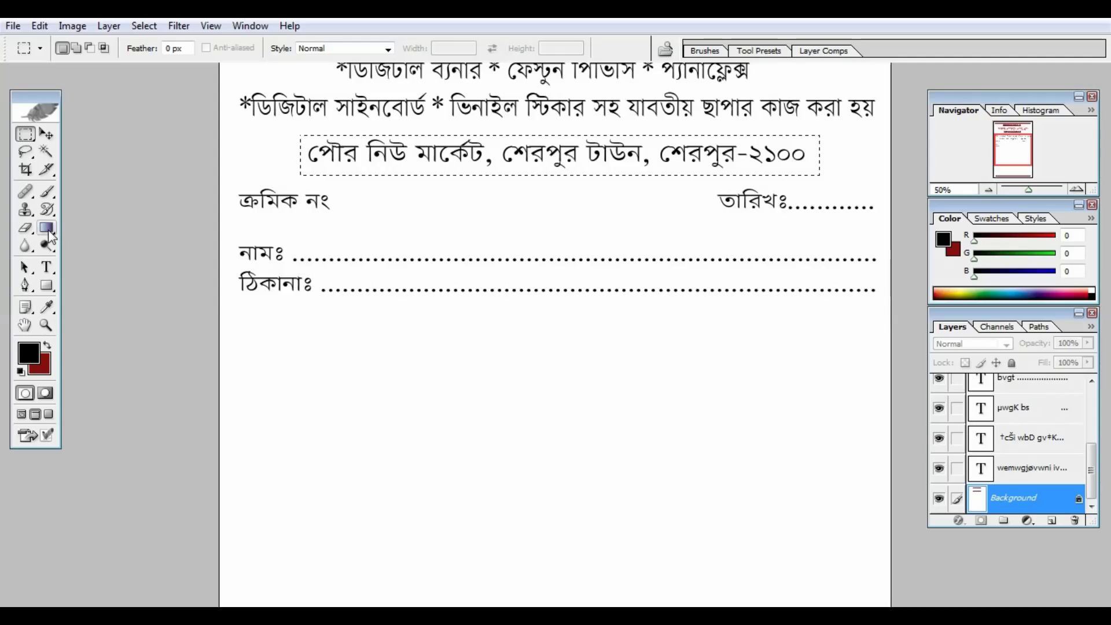
left_click(47, 229)
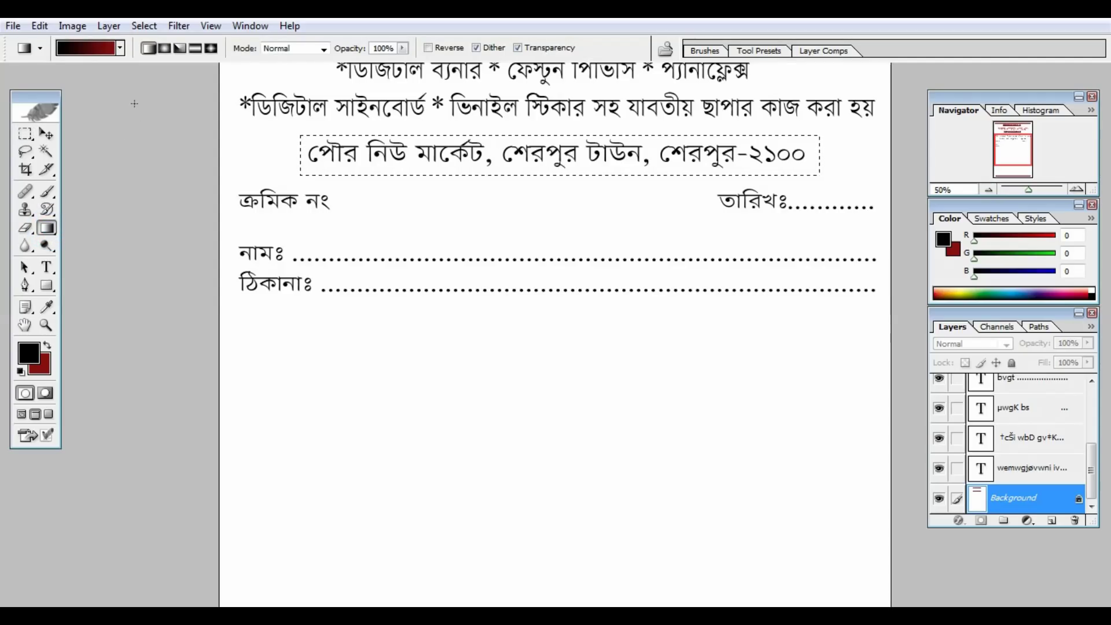
Set the gradient's left stop to blue 1627C4 for a blue-to-dark-red gradient.
left_click(102, 54)
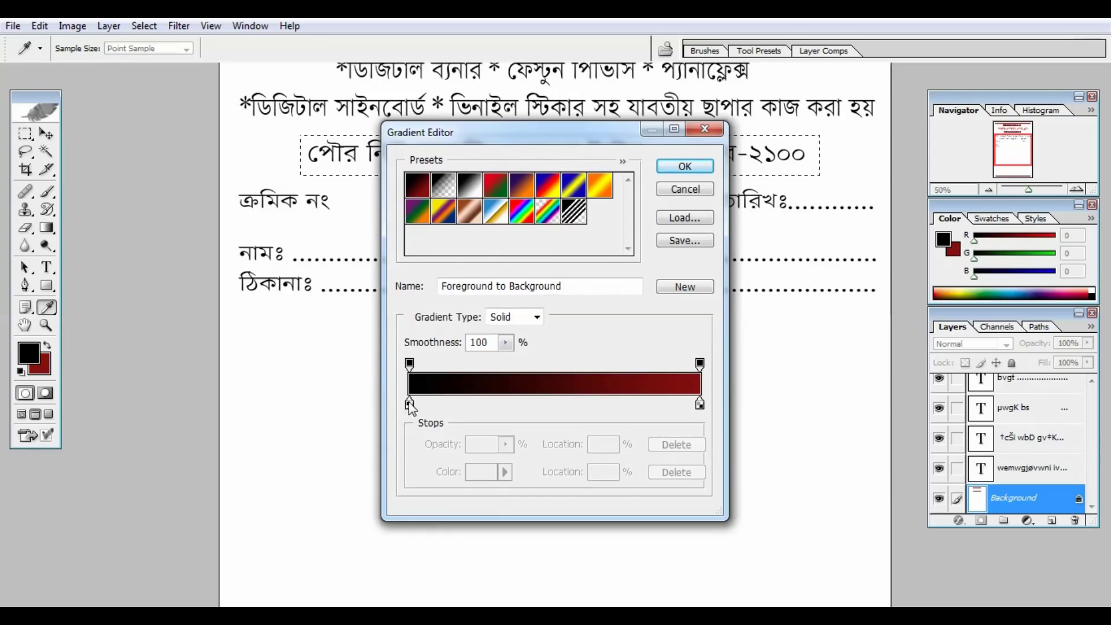
left_click(410, 404)
double_click(409, 403)
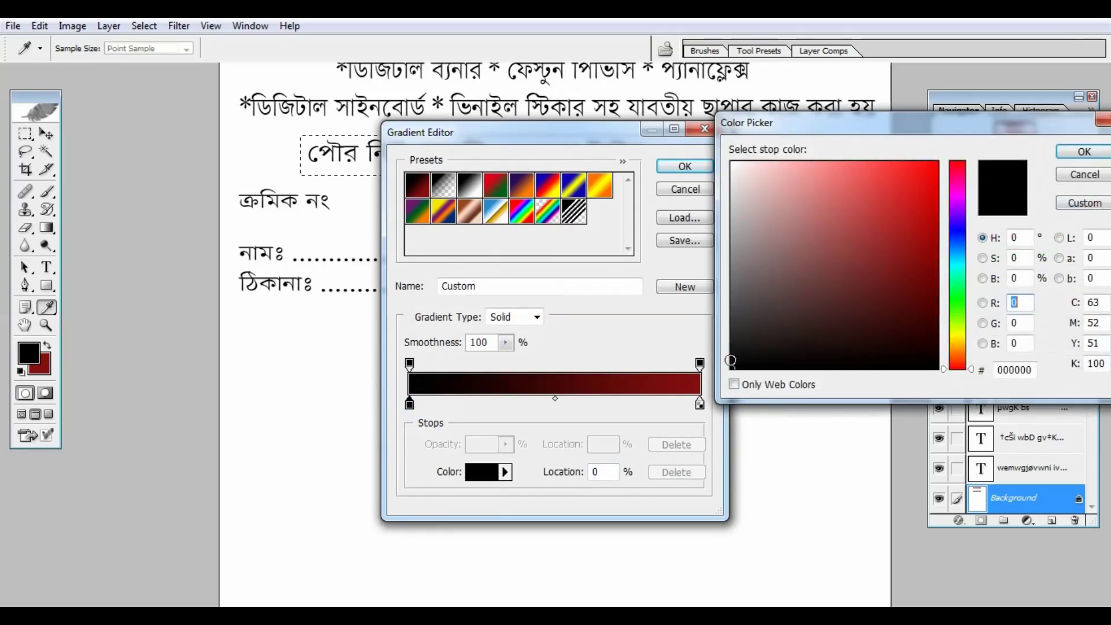
left_click(955, 235)
left_click(915, 209)
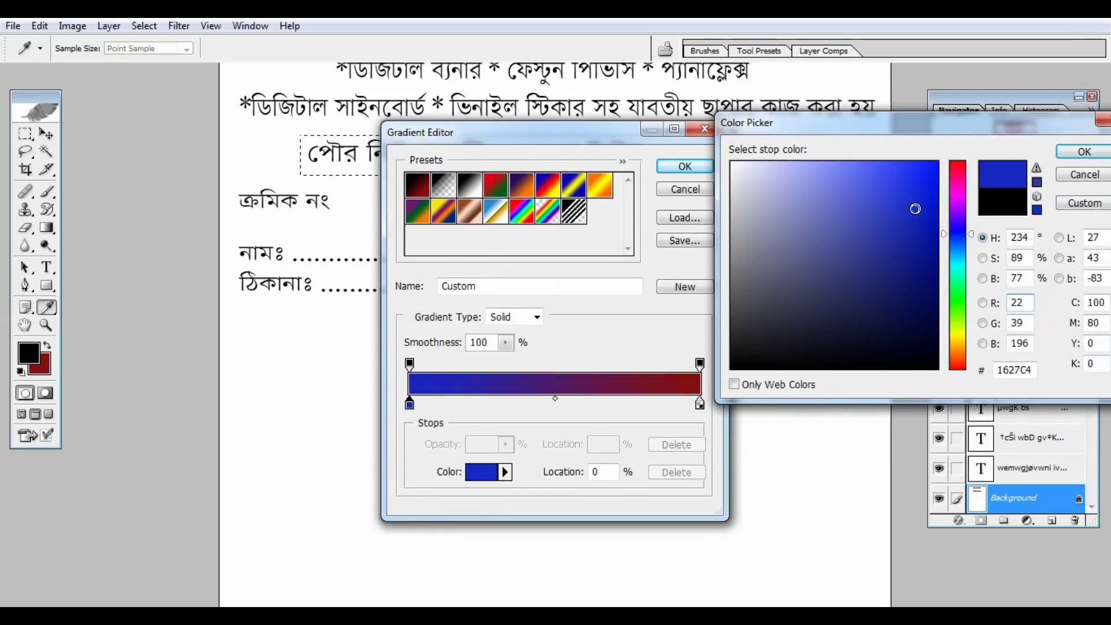
left_click(1076, 159)
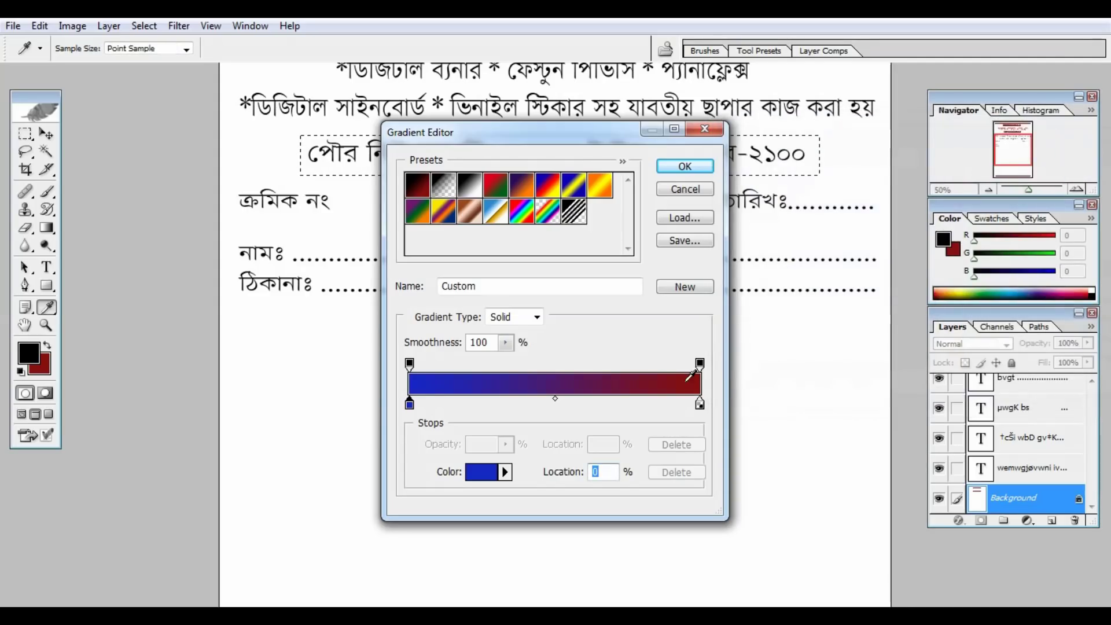
left_click(699, 169)
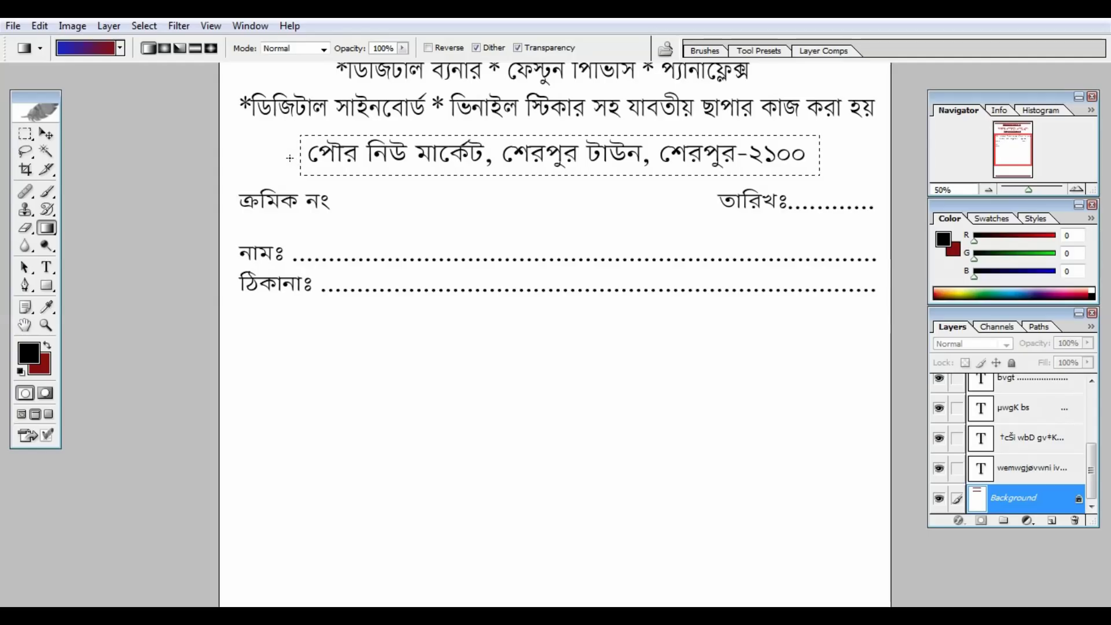
Fill the address strip with the gradient left to right, redoing it once, and deselect.
left_click_drag(290, 157, 425, 144)
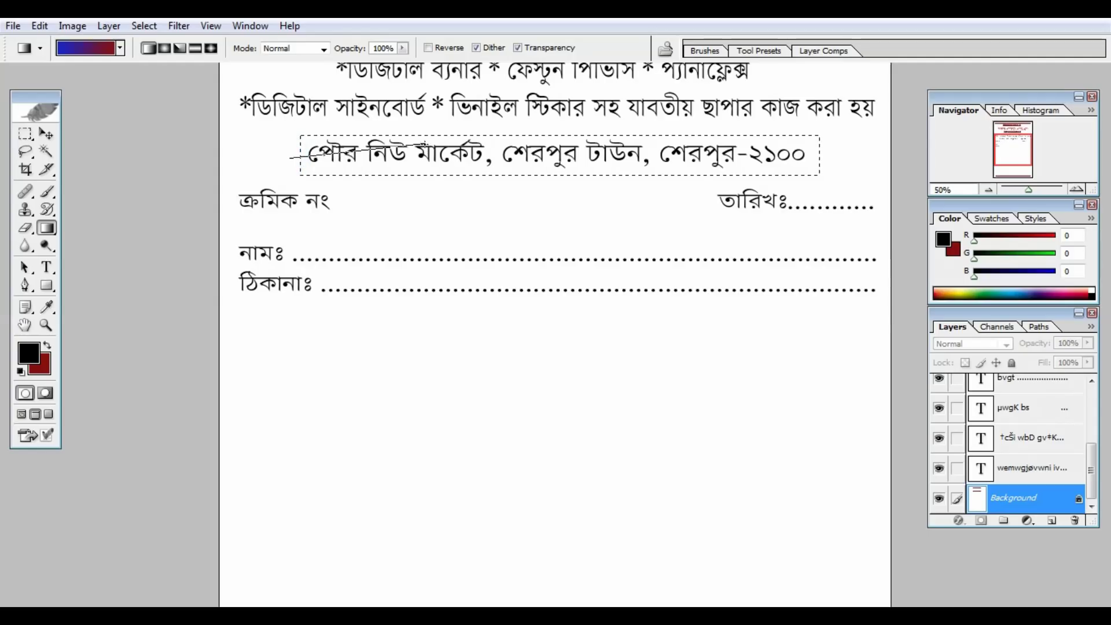
left_click_drag(290, 157, 467, 157)
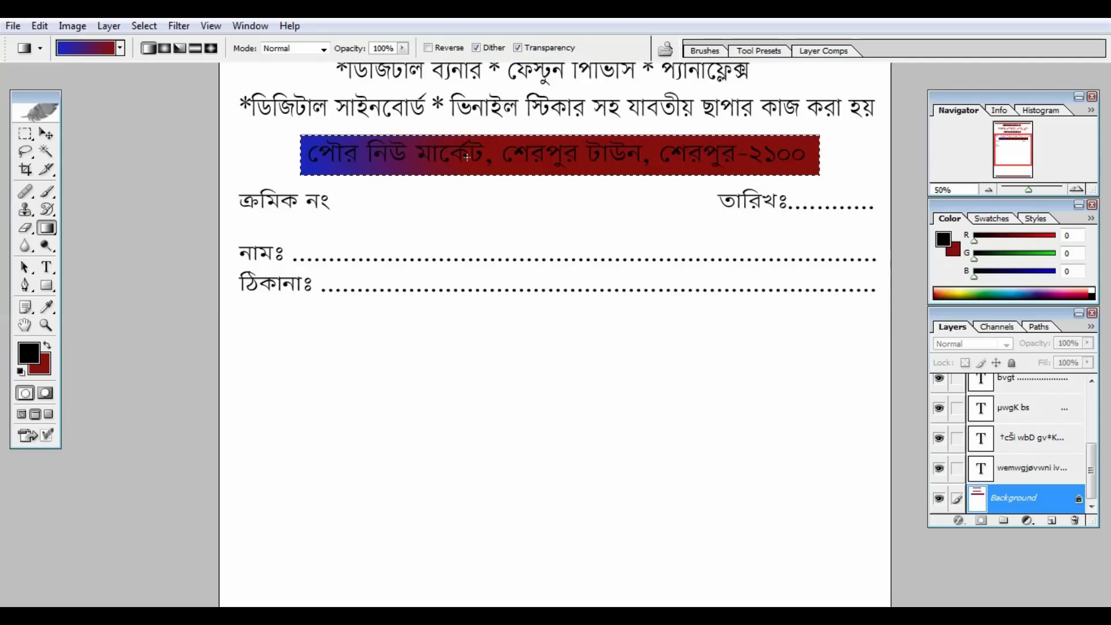
key("ctrl+z")
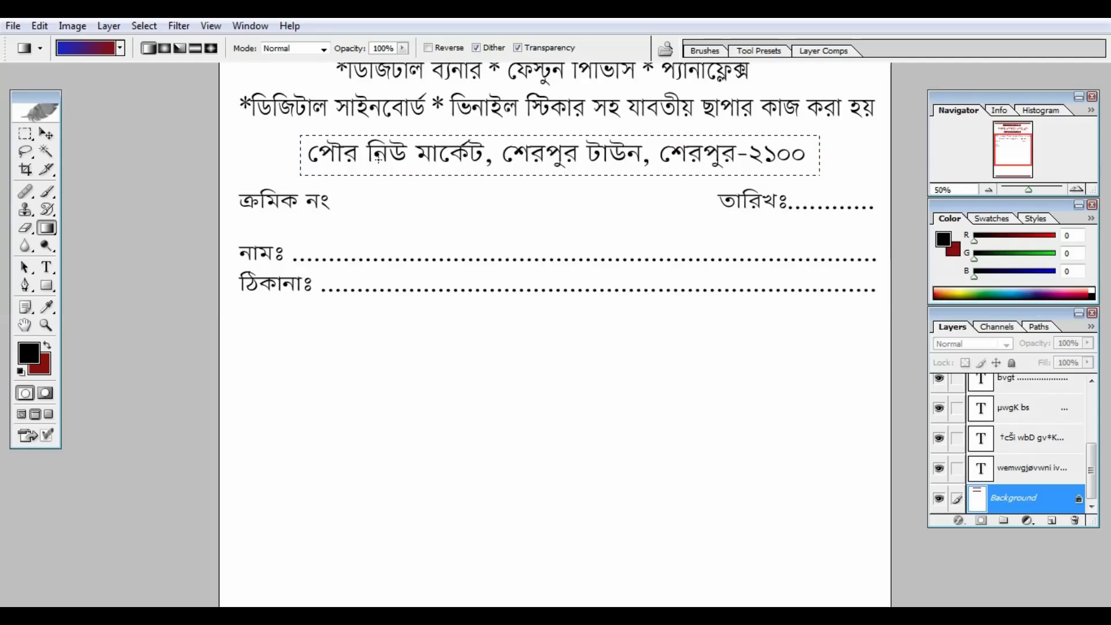
left_click_drag(286, 160, 285, 158)
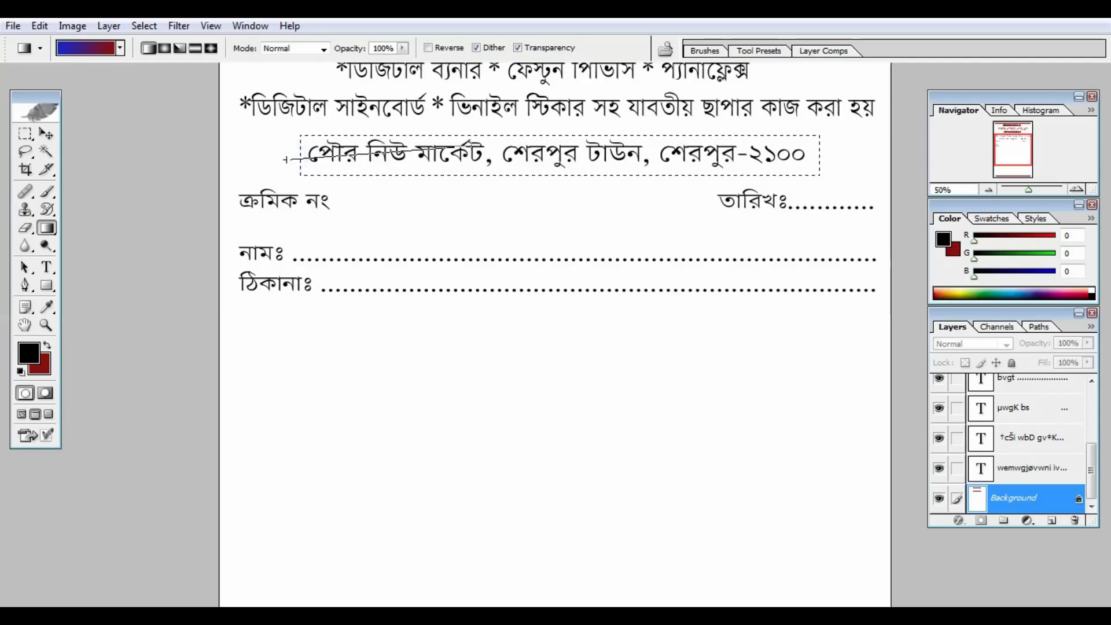
left_click_drag(428, 152, 588, 154)
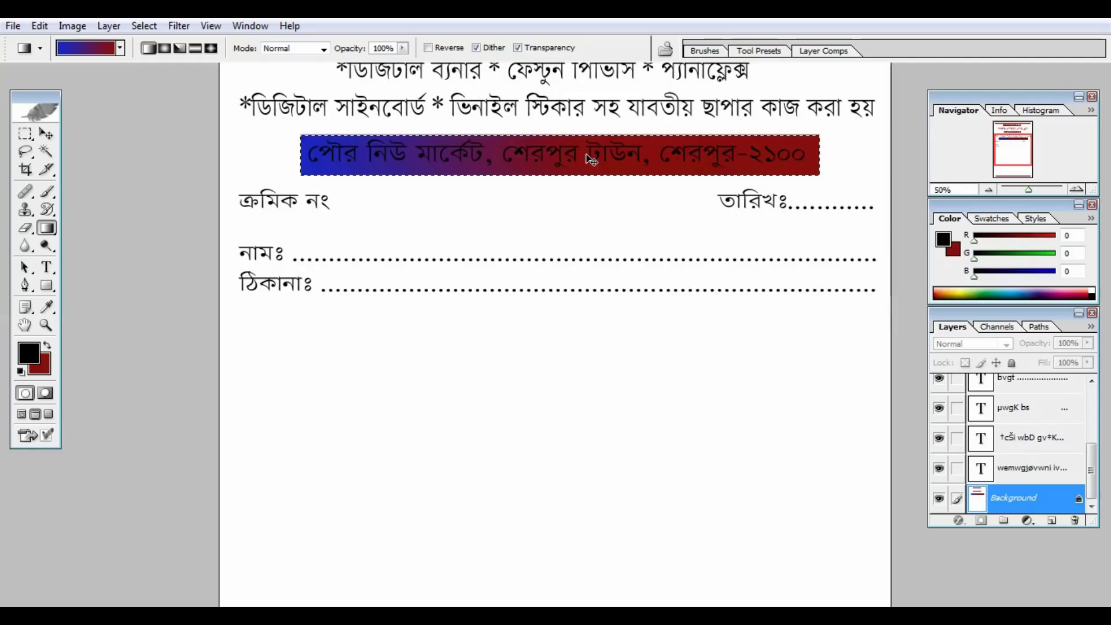
key("ctrl+d")
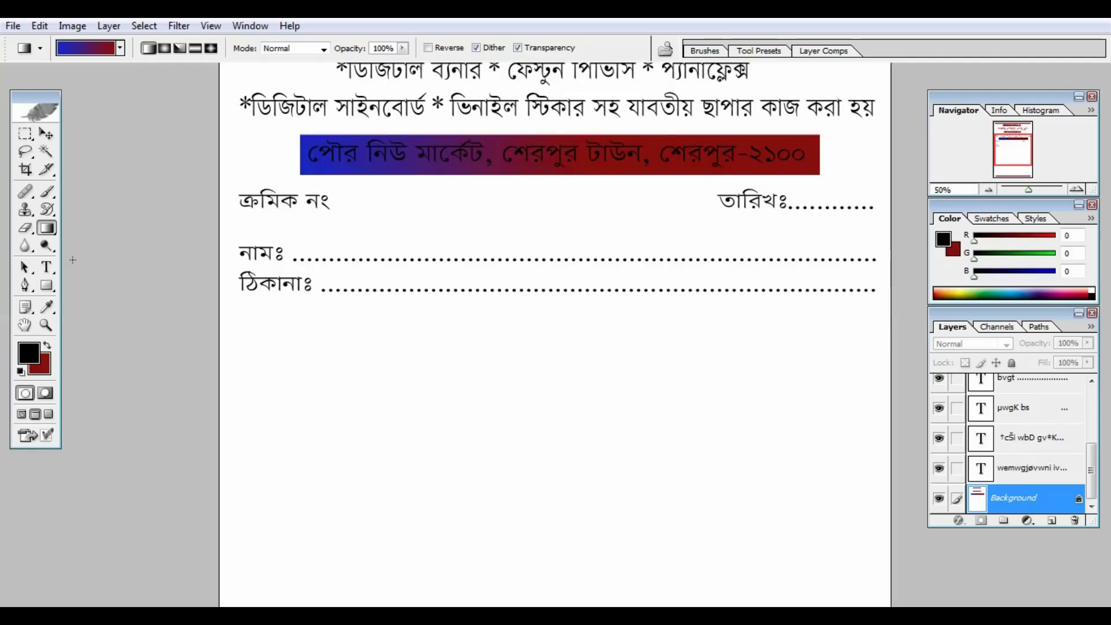
left_click(46, 267)
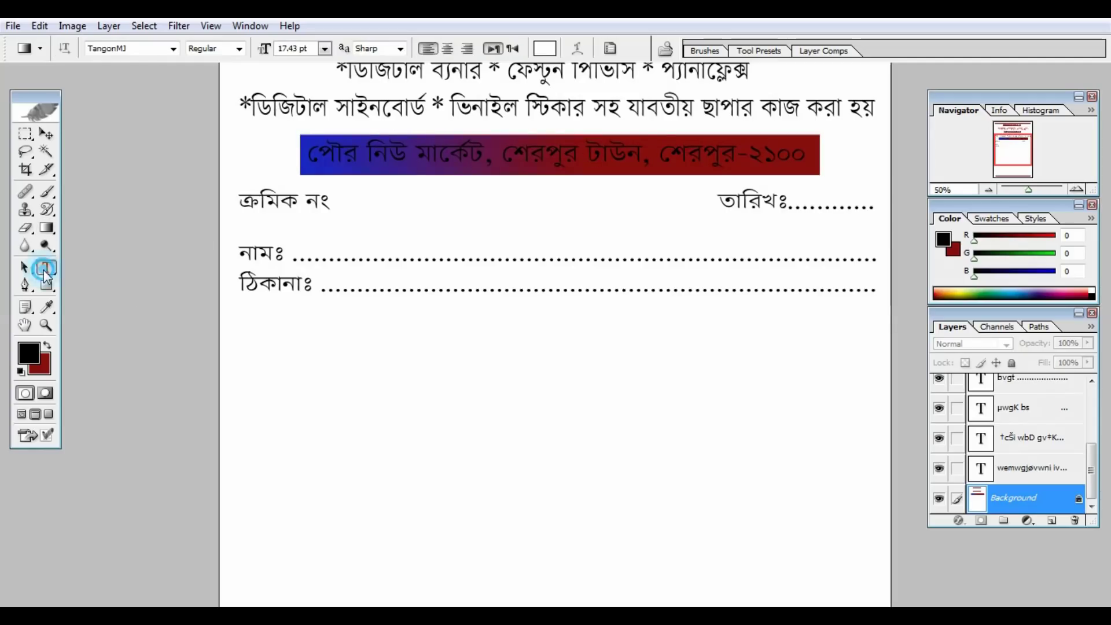
Colour the address text pale pink F0DFDF and zoom out to the whole page.
left_click(592, 157)
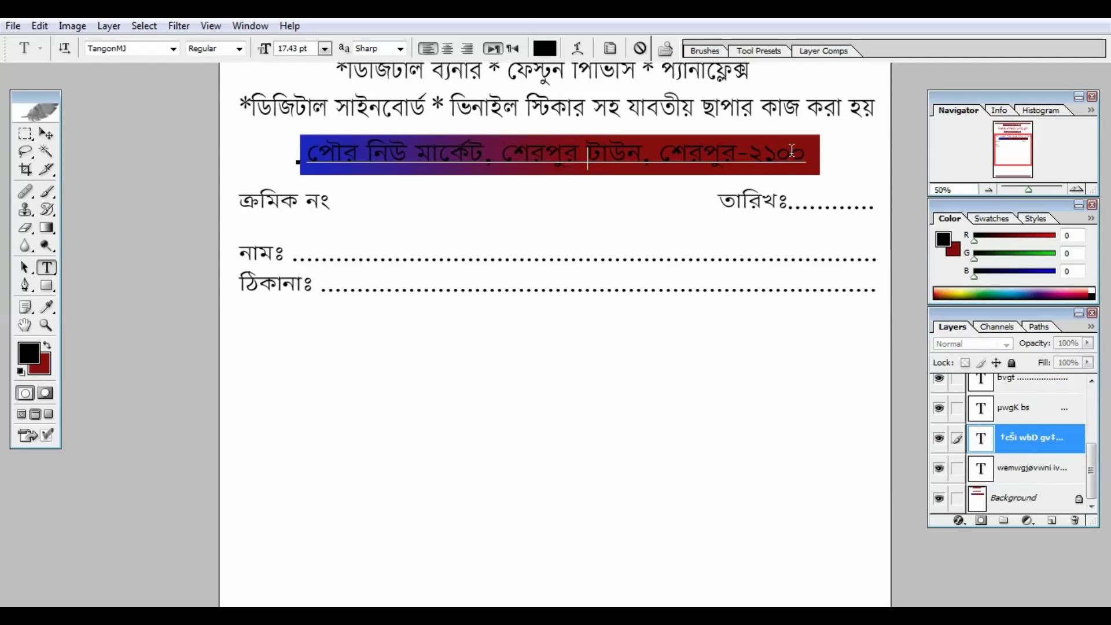
left_click_drag(809, 154, 281, 171)
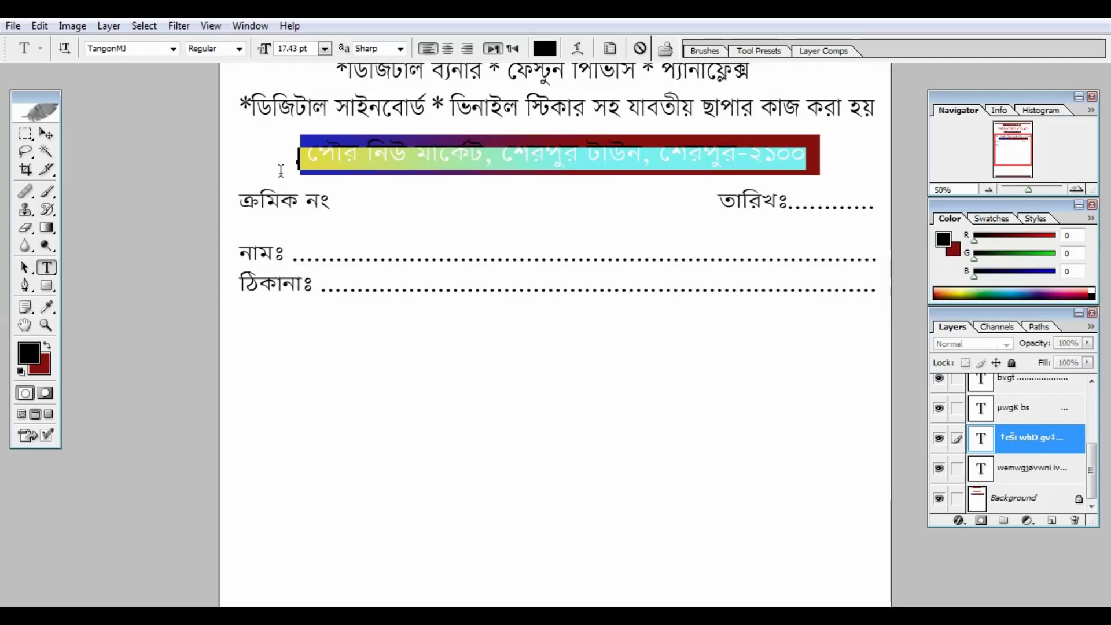
left_click(544, 48)
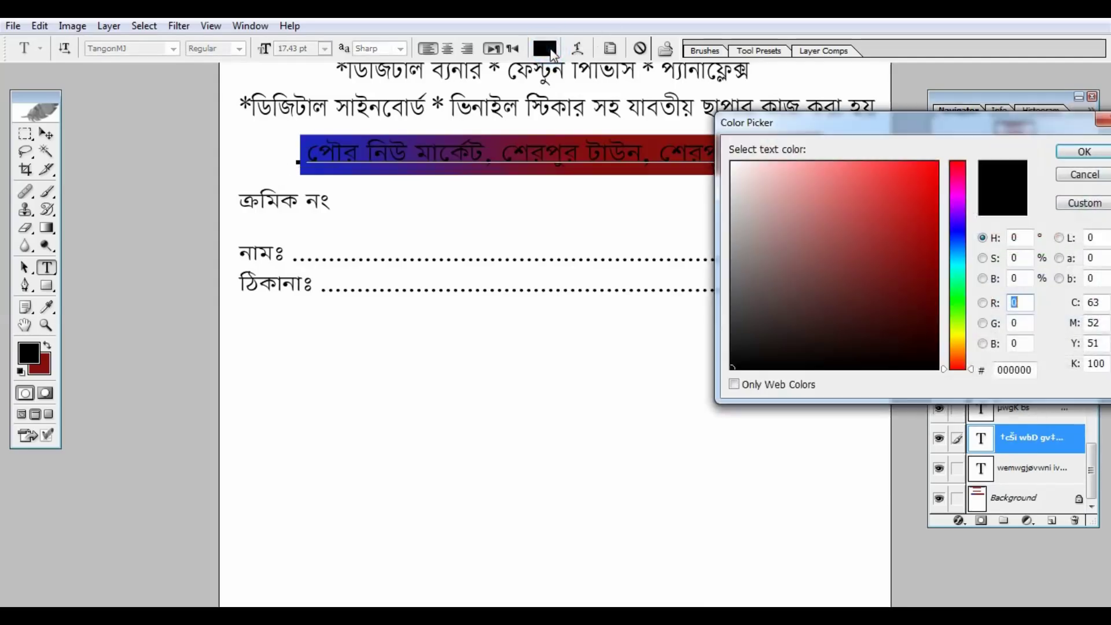
left_click(745, 174)
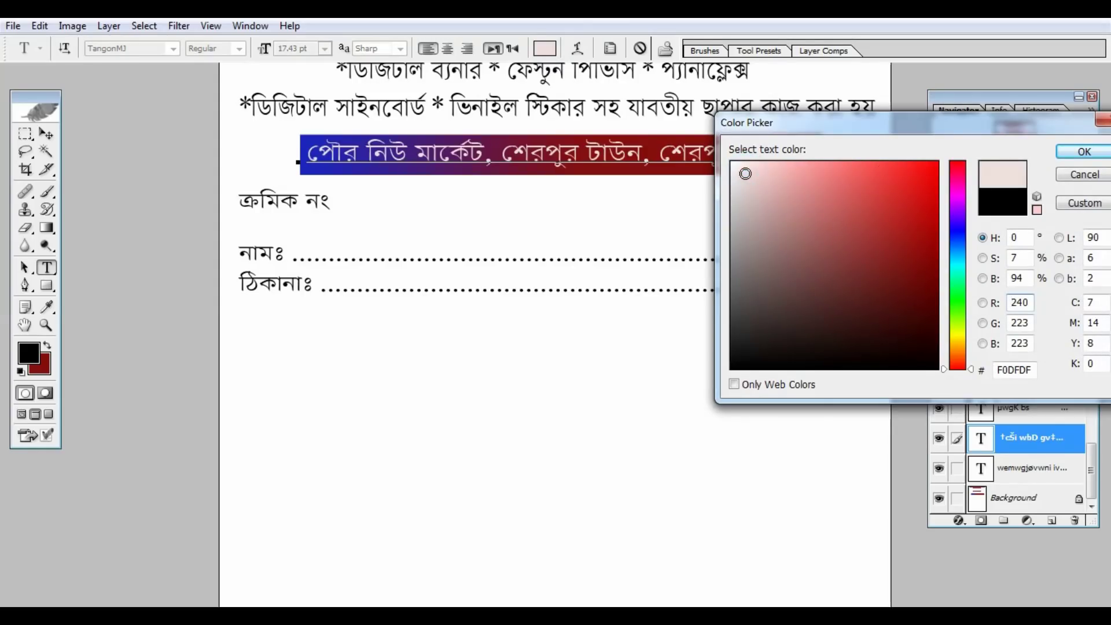
left_click(1077, 151)
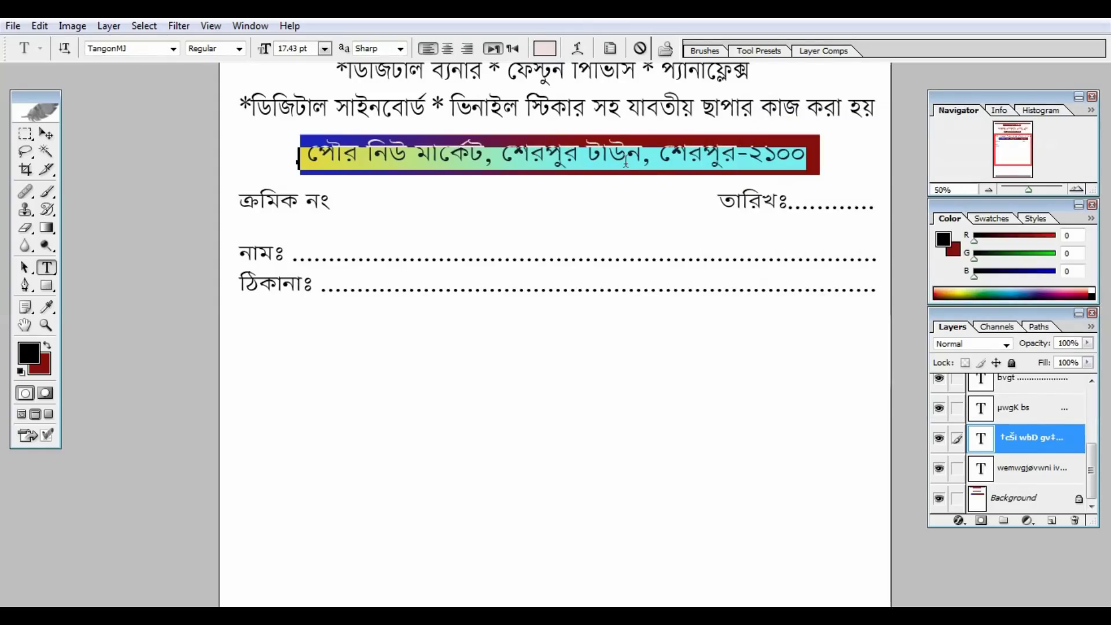
left_click(46, 134)
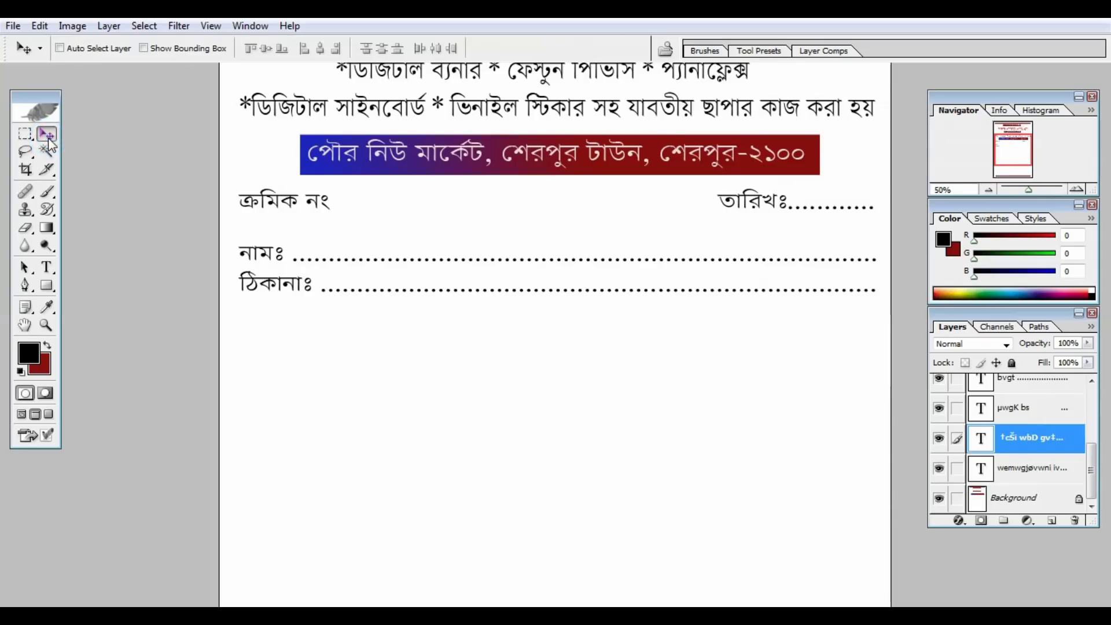
key("ctrl+minus")
key("ctrl+minus")
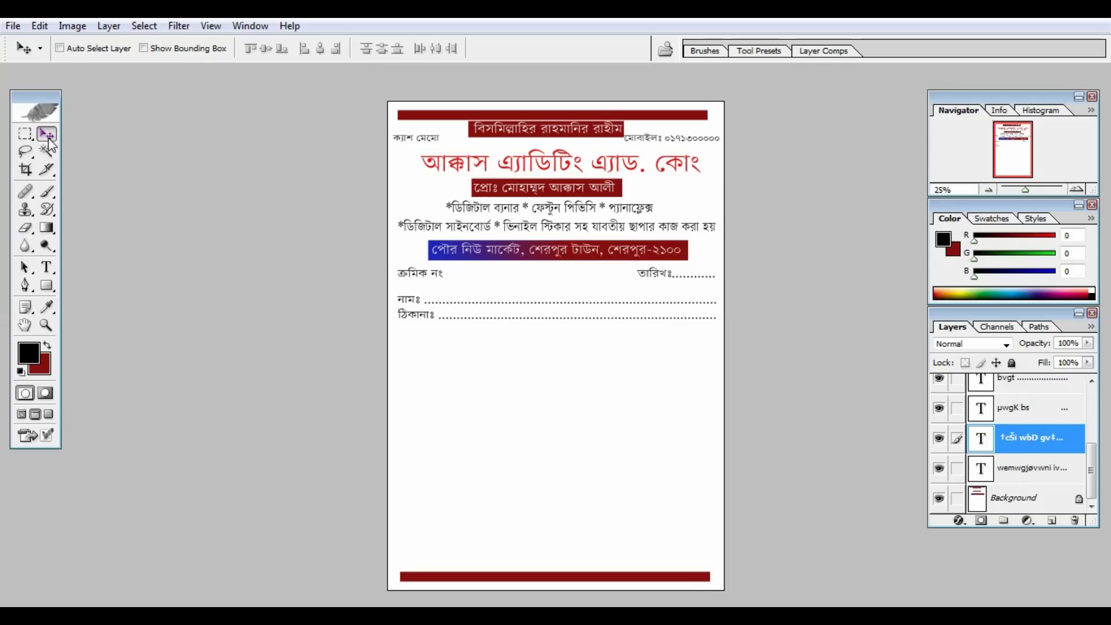
Zoom to 50% and pan so the blank area under the address line is in view.
key("ctrl+plus")
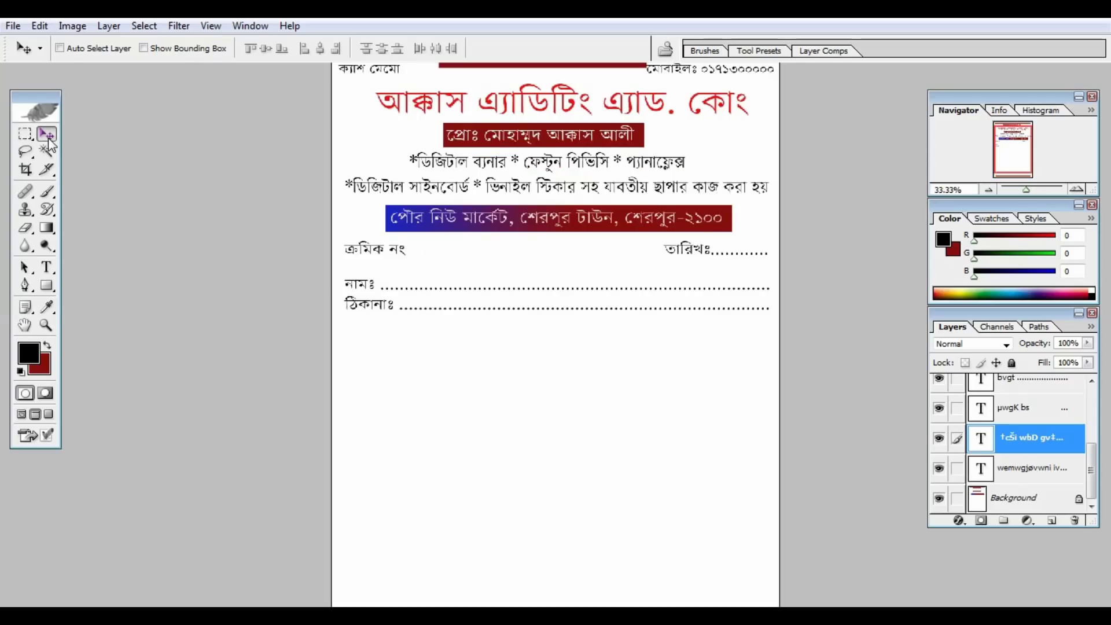
key("ctrl+plus")
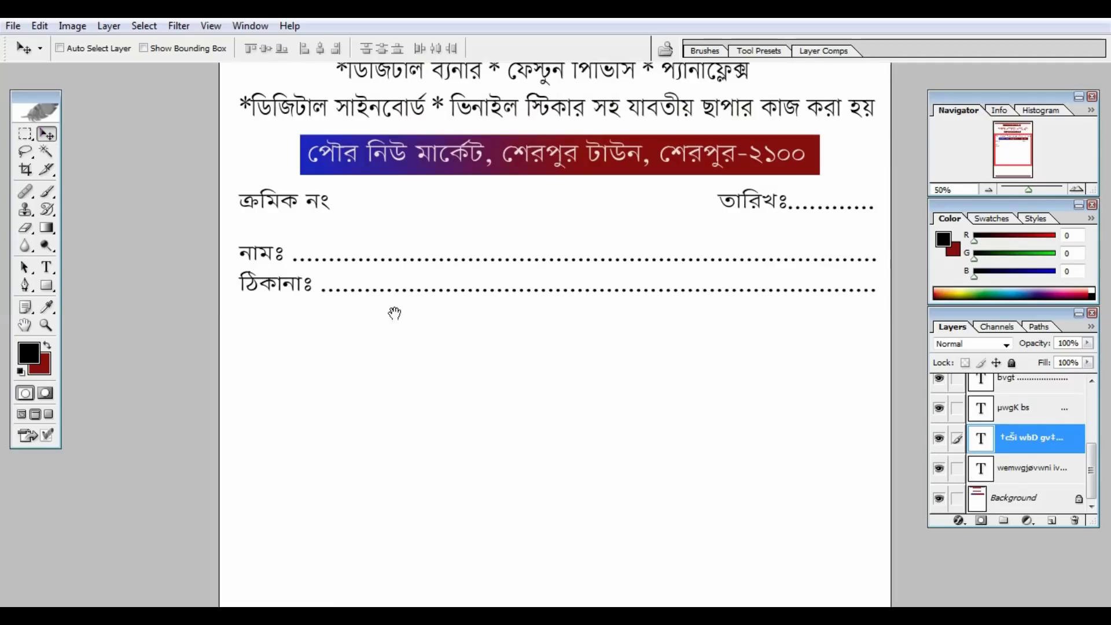
left_click_drag(392, 312, 351, 116)
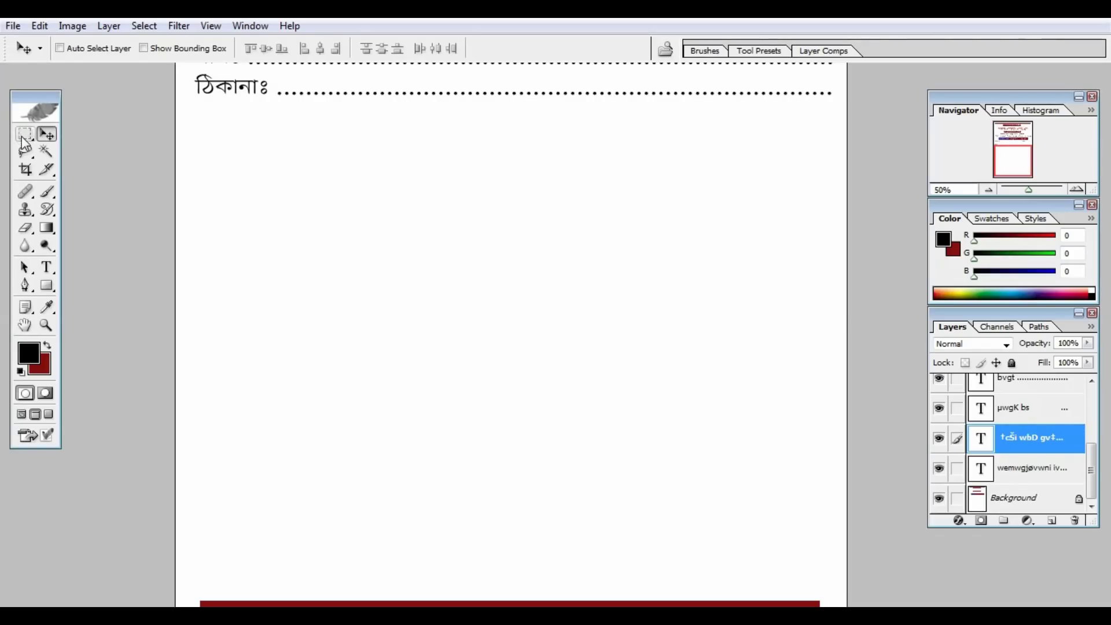
Marquee the blank area beneath the ঠিকানাঃ field with the Background layer active.
left_click(23, 135)
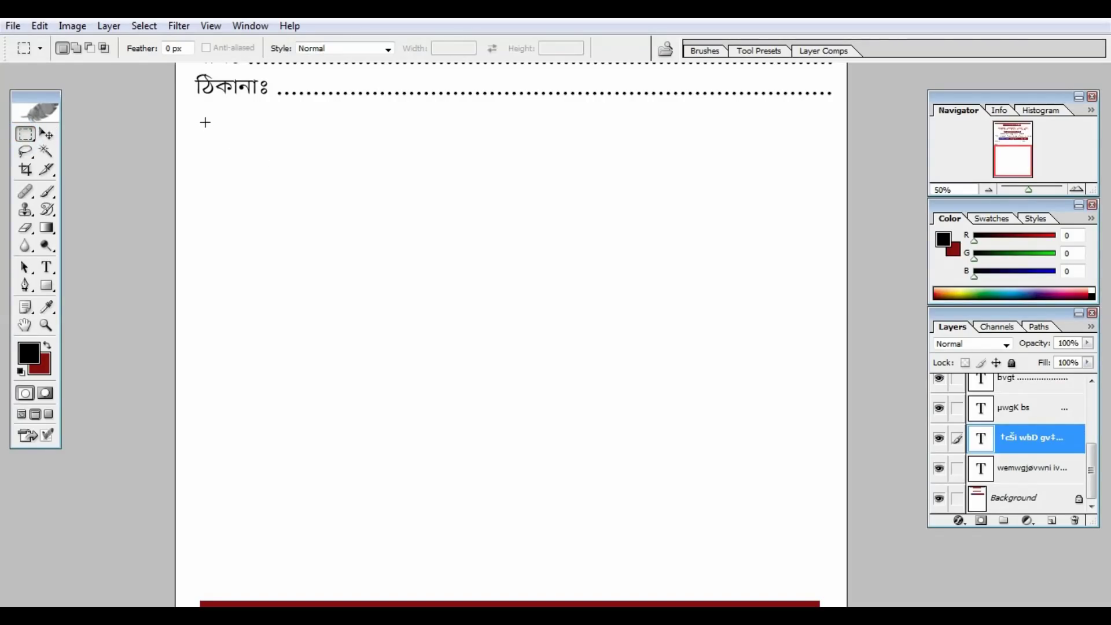
left_click_drag(203, 116, 339, 261)
left_click_drag(814, 569, 821, 527)
left_click(40, 26)
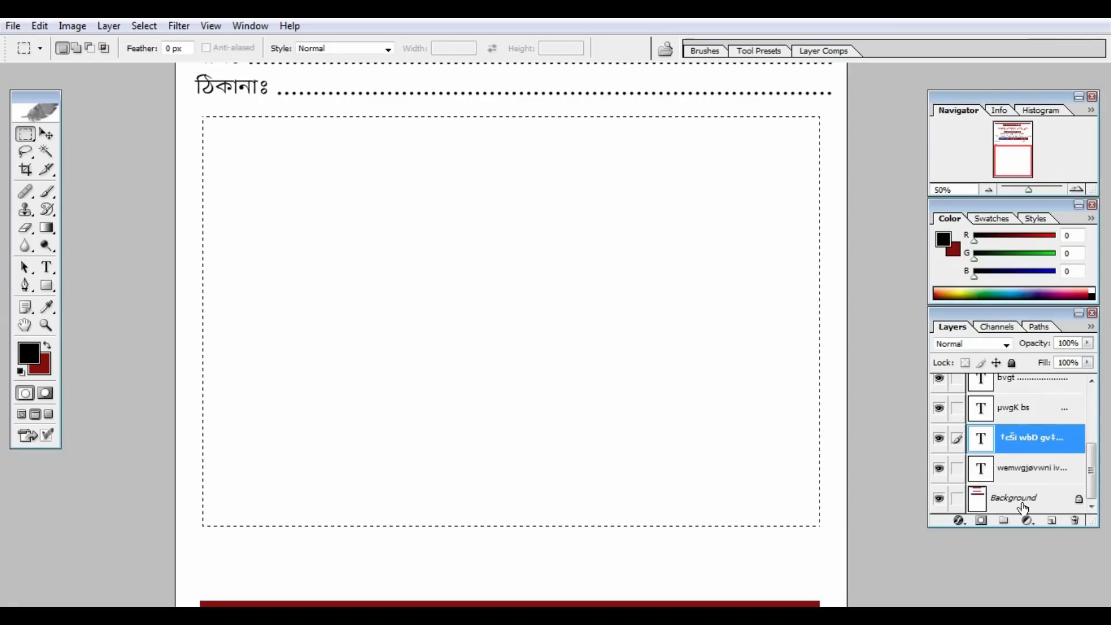
left_click(847, 507)
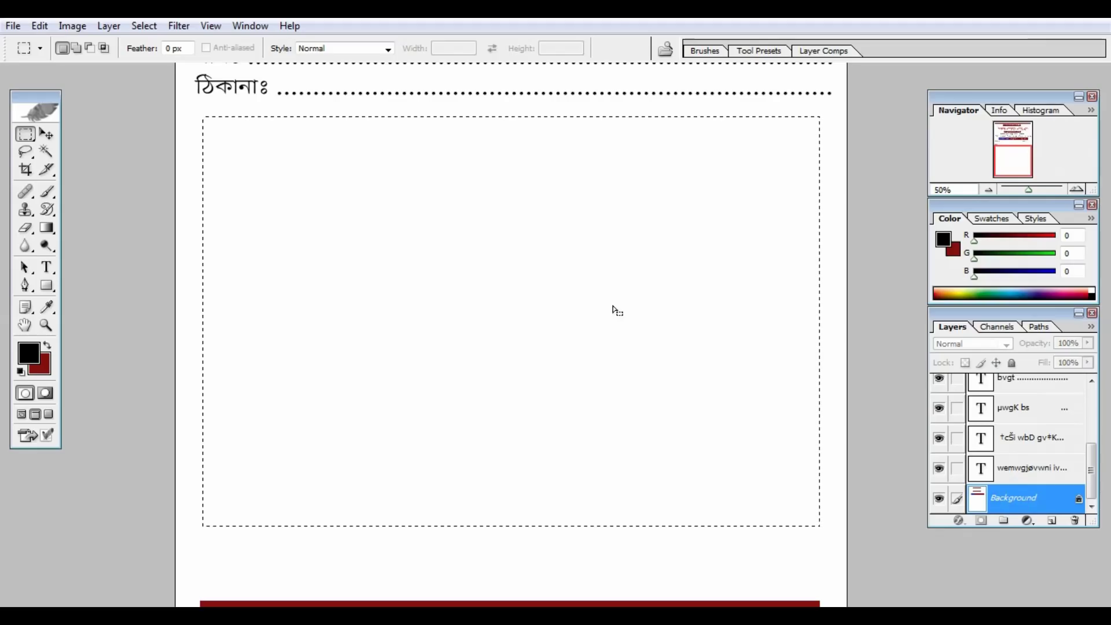
left_click(39, 27)
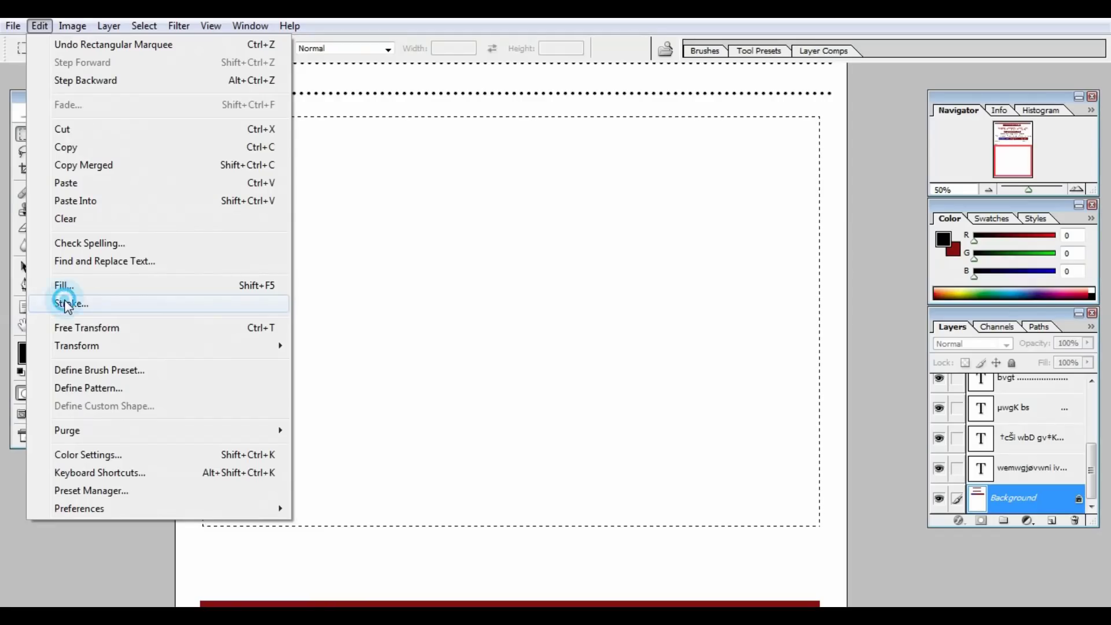
Stroke the selection with a 5 px black border placed inside the selection edge.
left_click(68, 305)
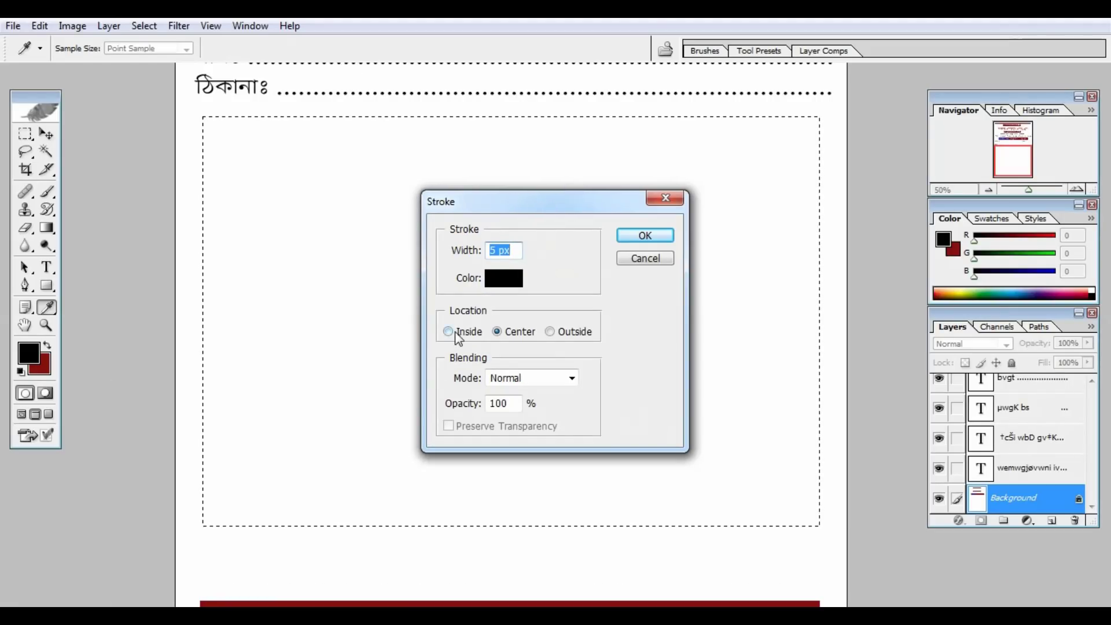
left_click(448, 341)
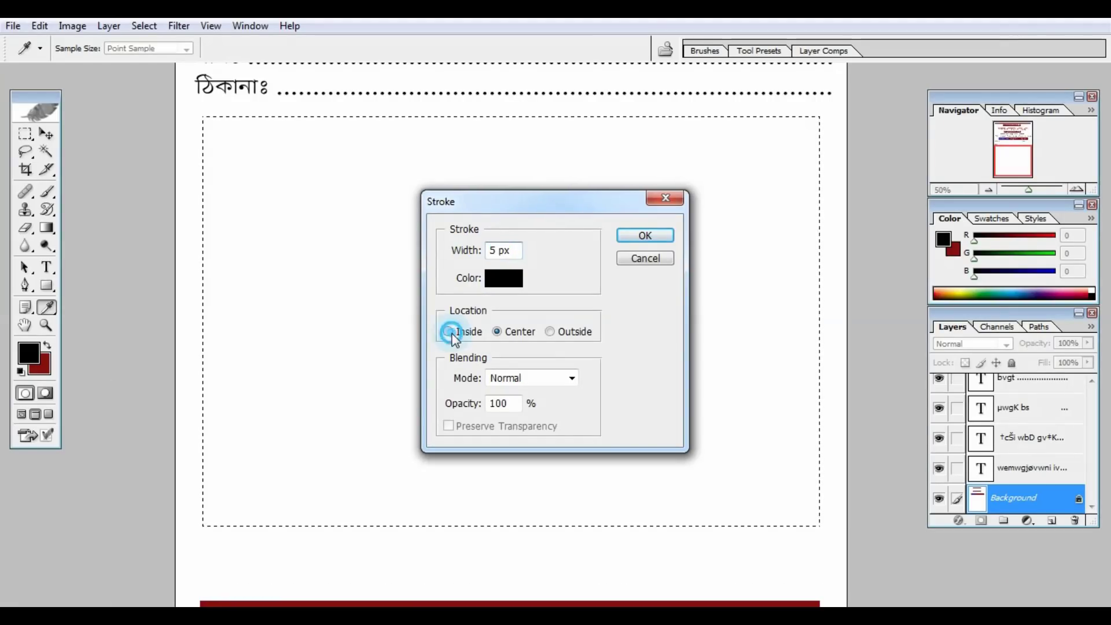
left_click(640, 232)
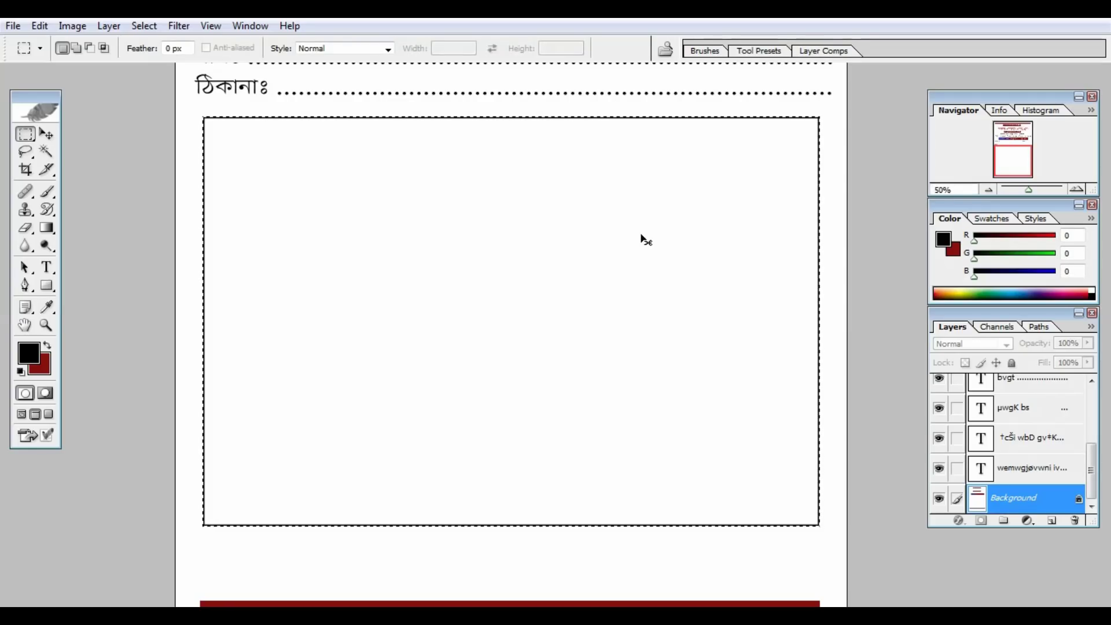
Deselect the bordered box below the ঠিকানাঃ field and switch to the Brush tool.
key("ctrl+d")
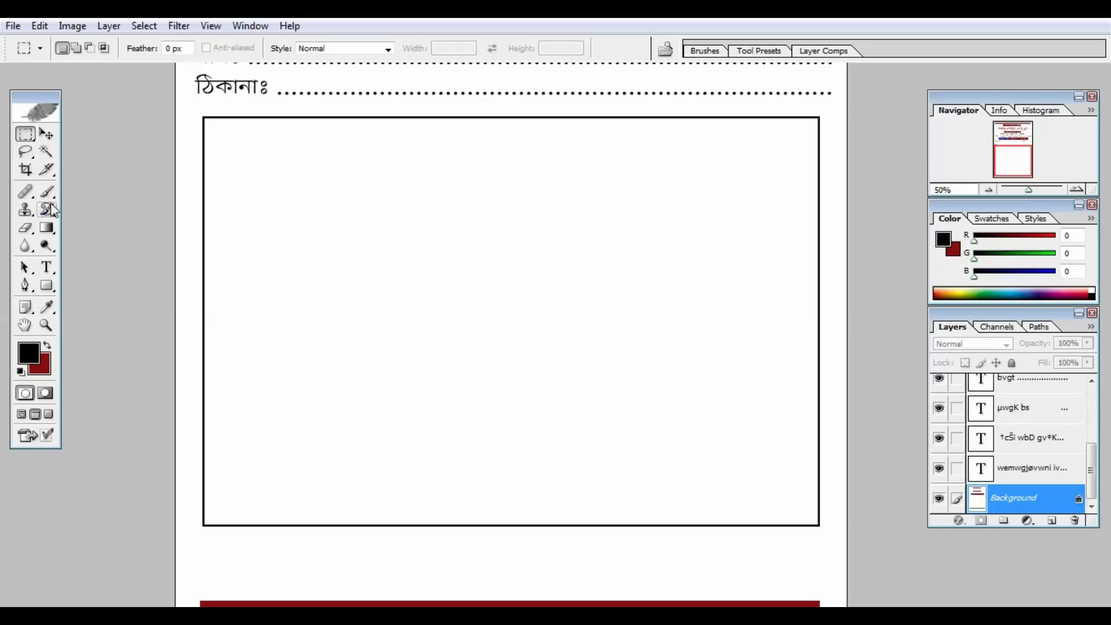
left_click(51, 209)
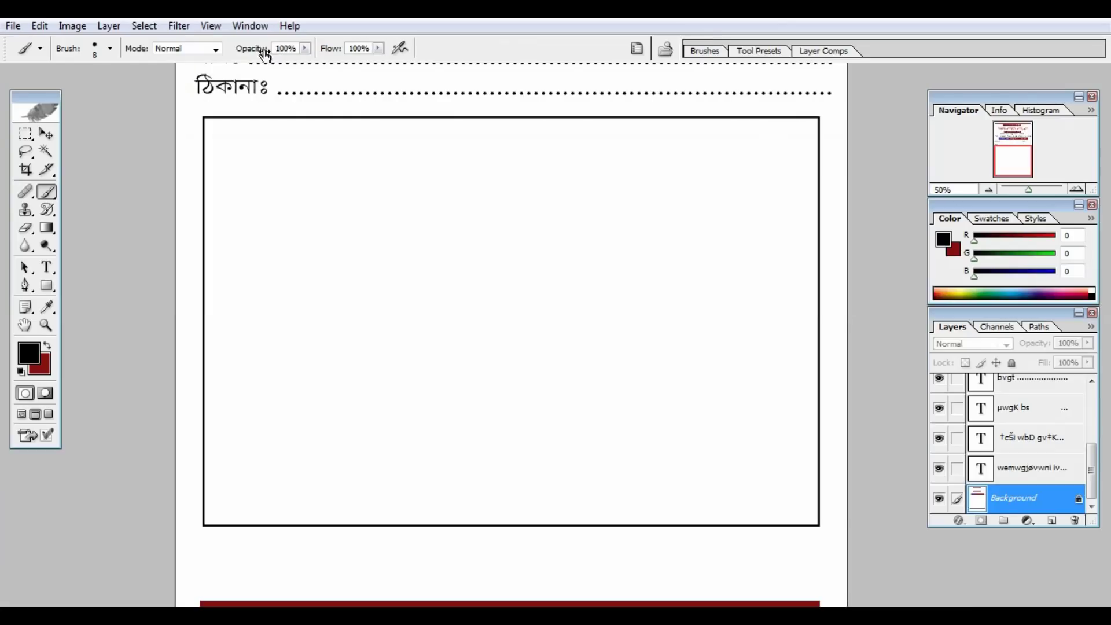
Choose a 5 px hard brush, discarding a wobbly first trial line.
left_click(110, 50)
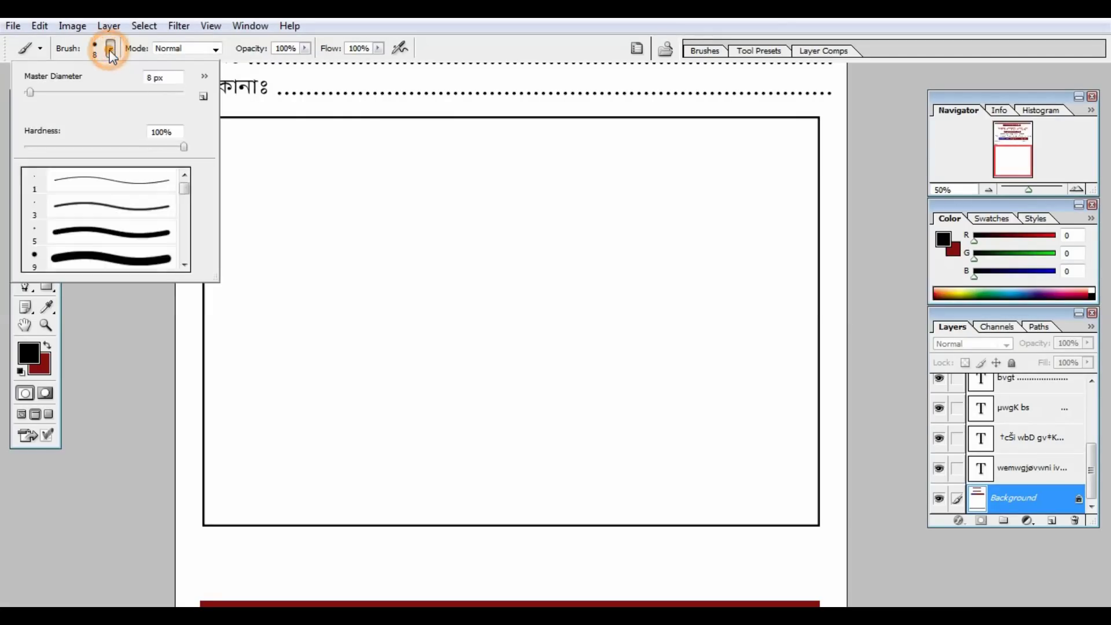
left_click(94, 233)
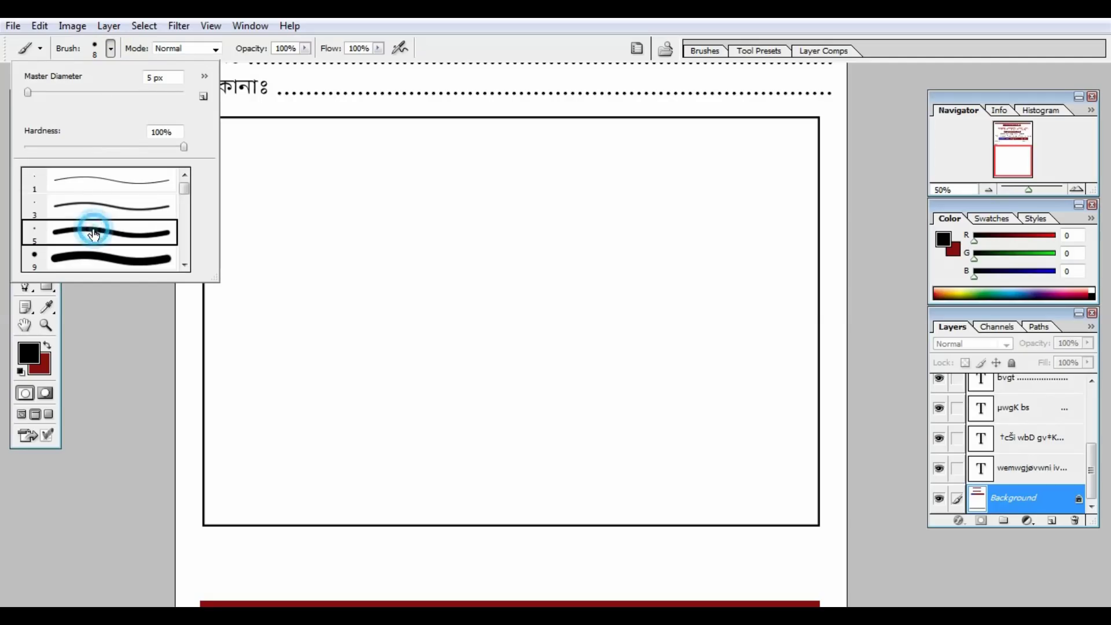
left_click(456, 23)
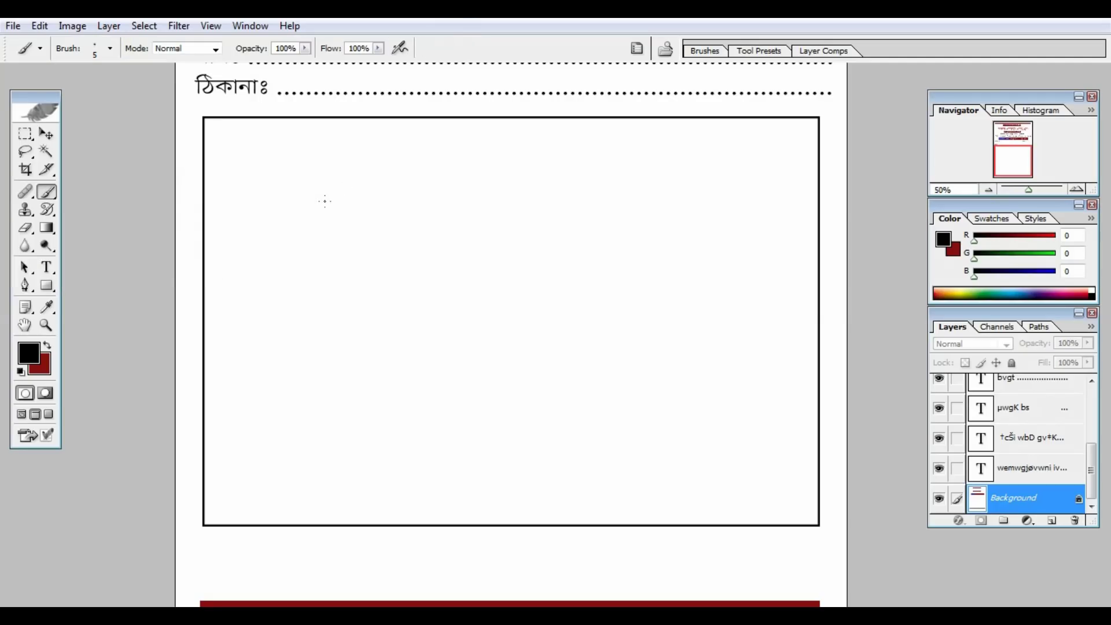
key("ctrl+plus")
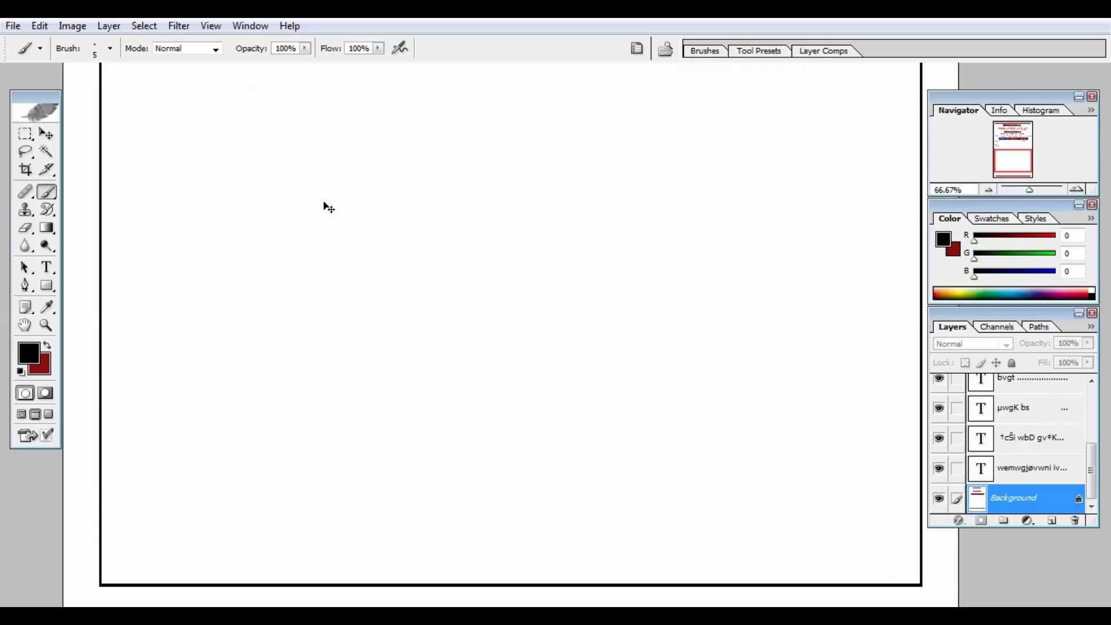
key("ctrl+minus")
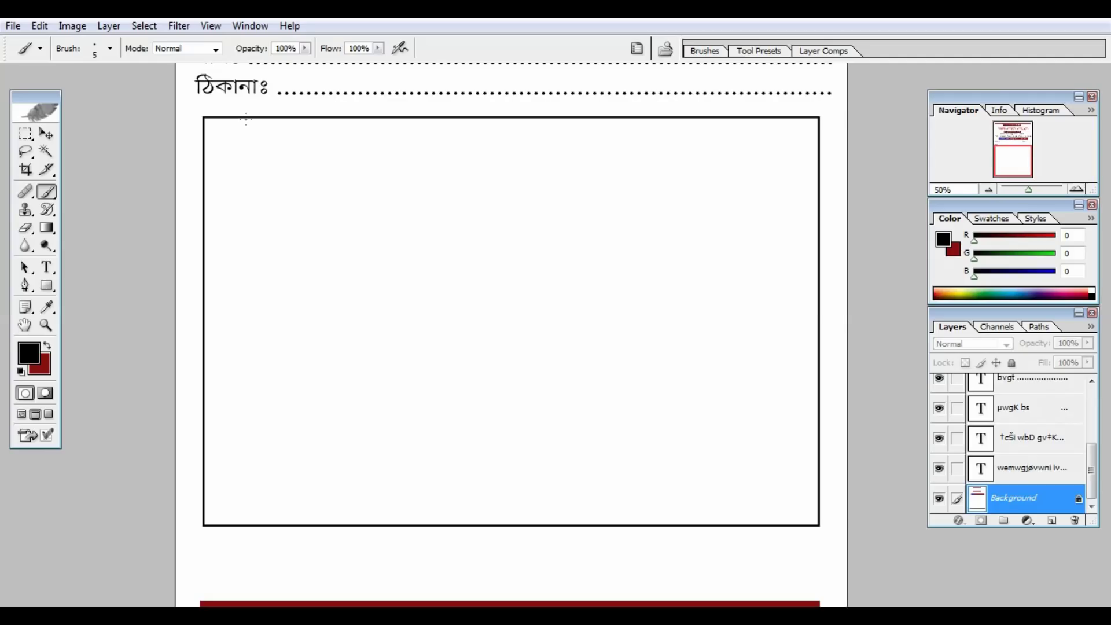
left_click_drag(246, 119, 260, 404)
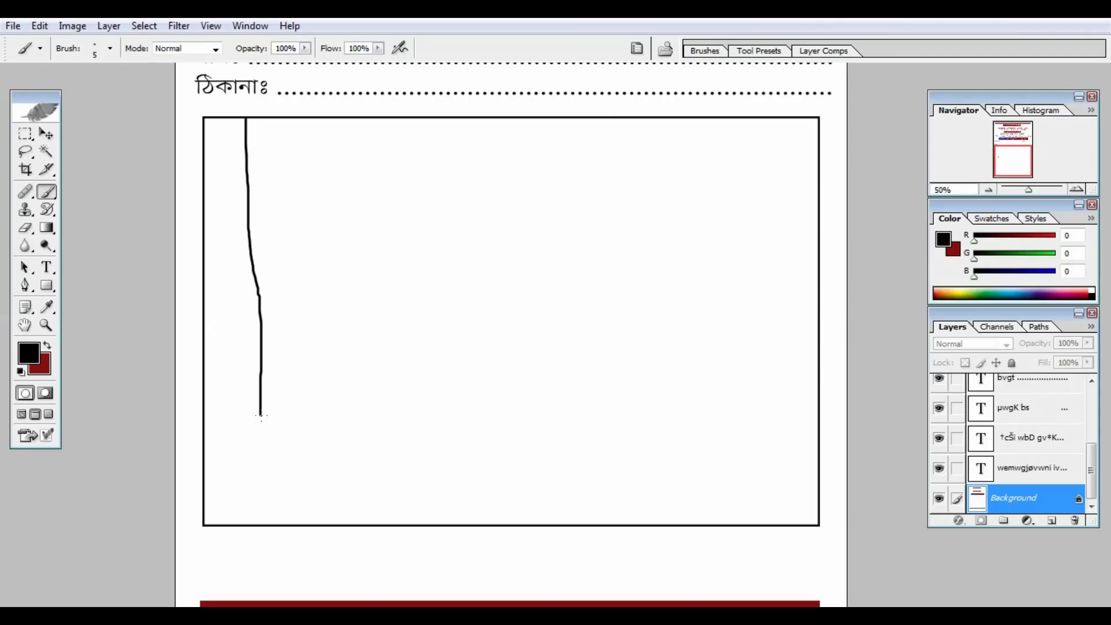
key("ctrl+z")
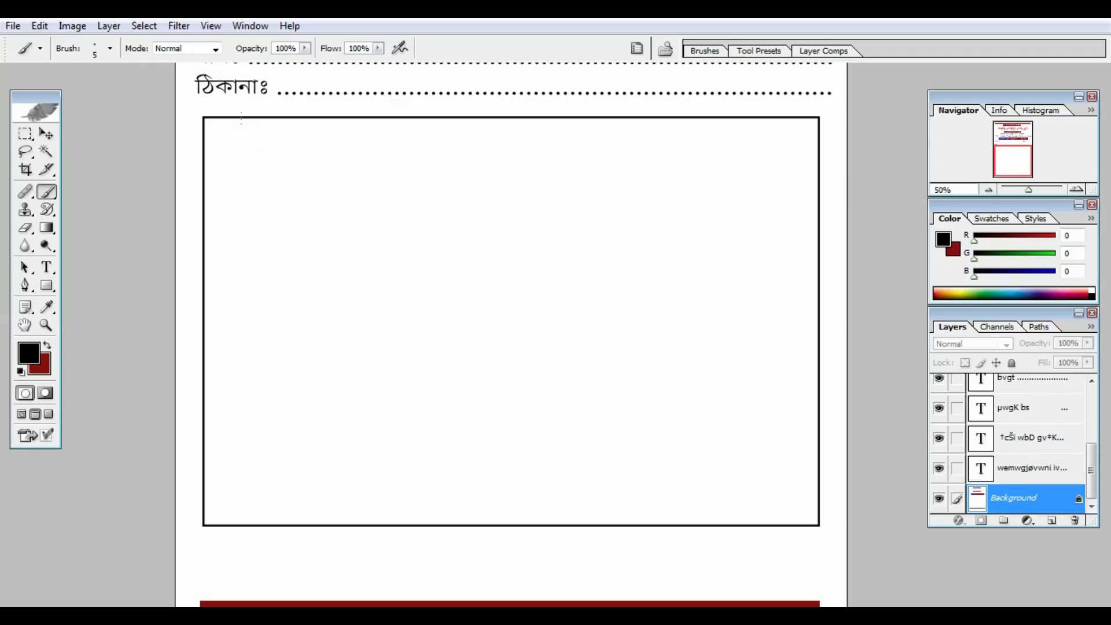
Rule four vertical column dividers after the serial-number, description, quantity and rate columns.
left_click_drag(241, 118, 223, 509)
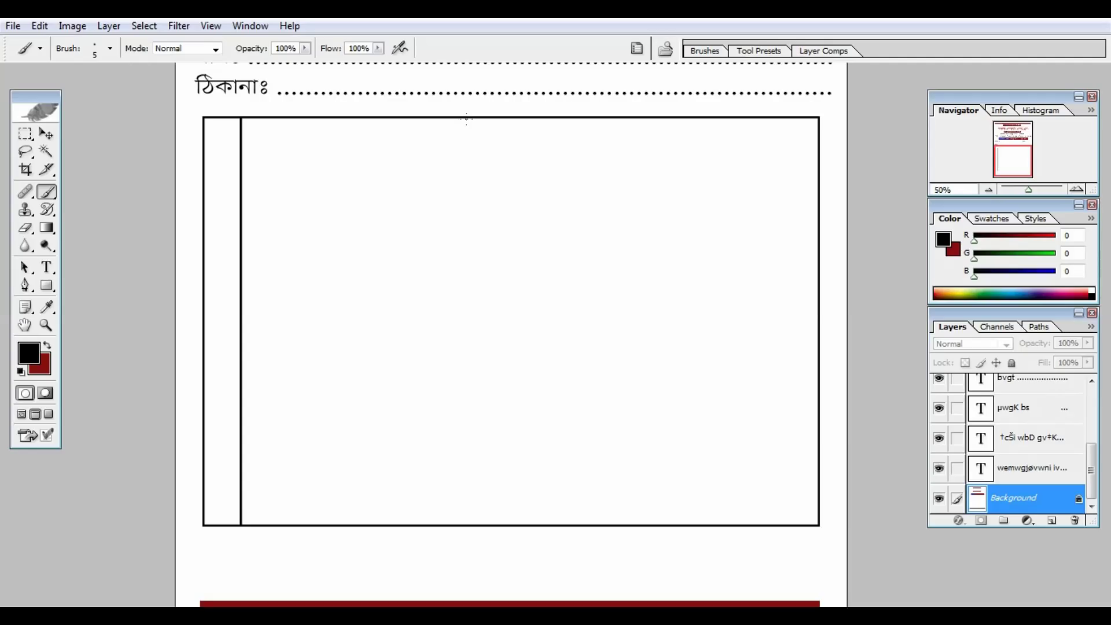
left_click_drag(466, 119, 467, 516)
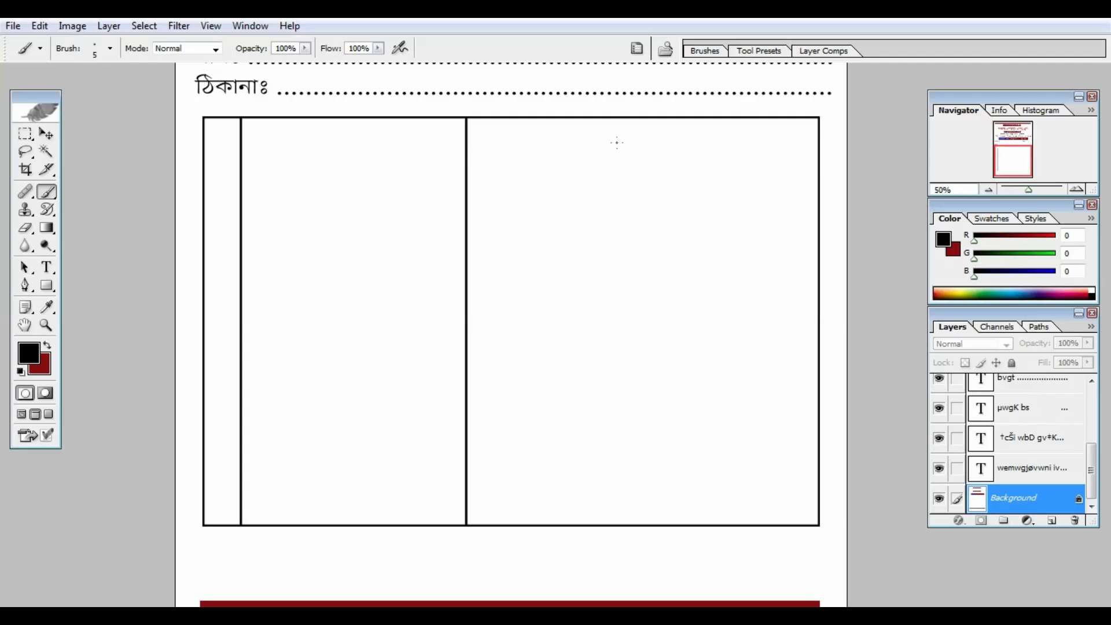
left_click_drag(545, 118, 536, 521)
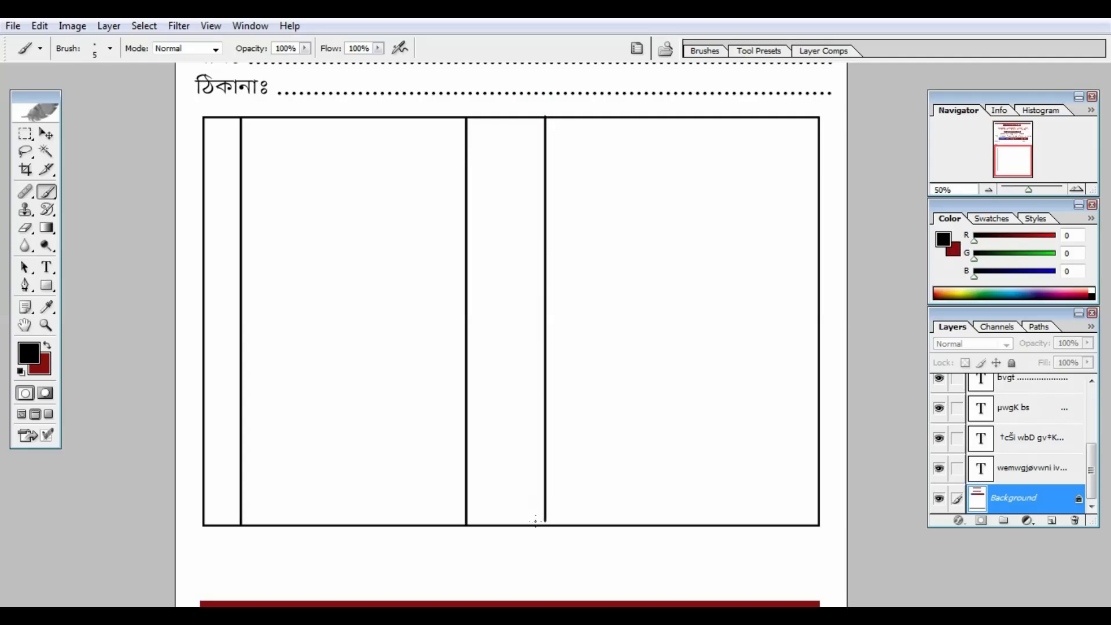
left_click_drag(677, 120, 673, 525)
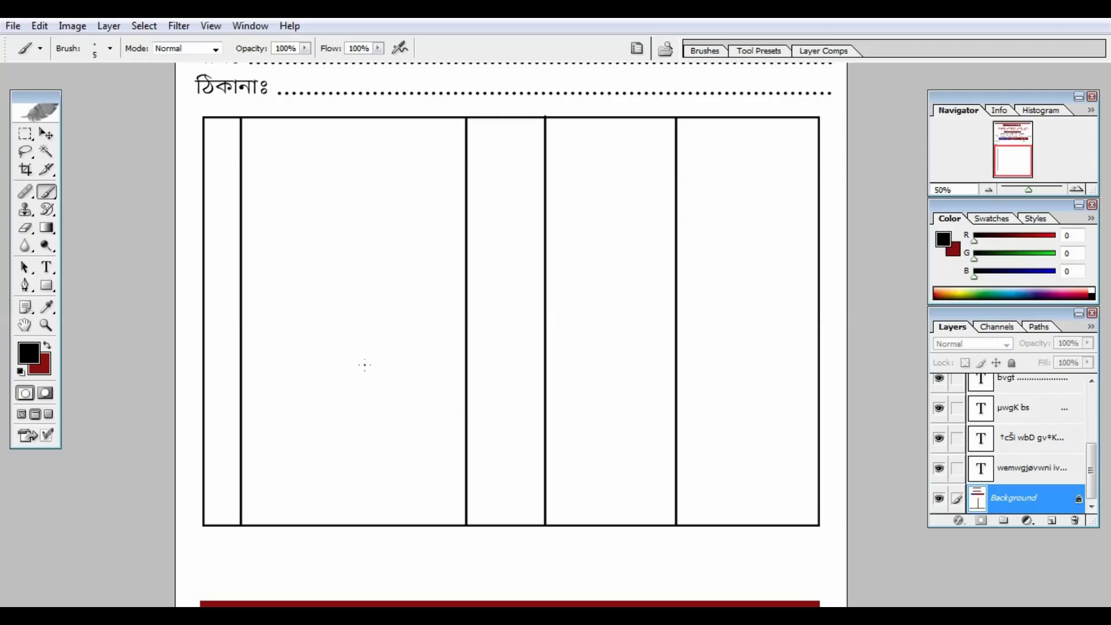
Draw the header row line and three total-row lines under the right two columns.
left_click_drag(204, 157, 809, 122)
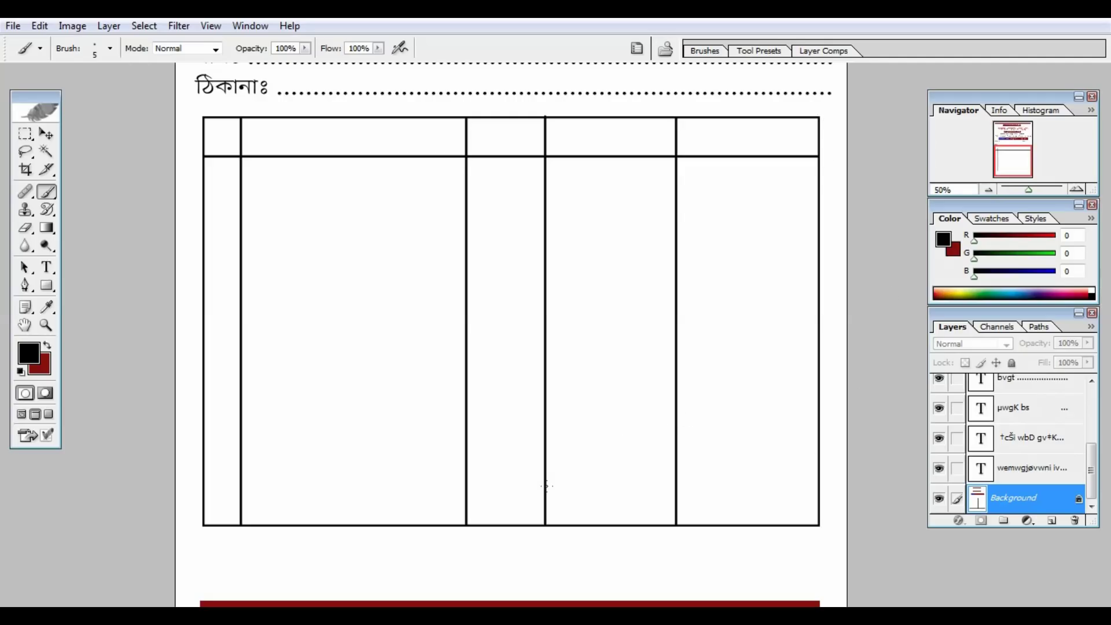
left_click_drag(545, 489, 819, 489)
left_click_drag(544, 459, 818, 458)
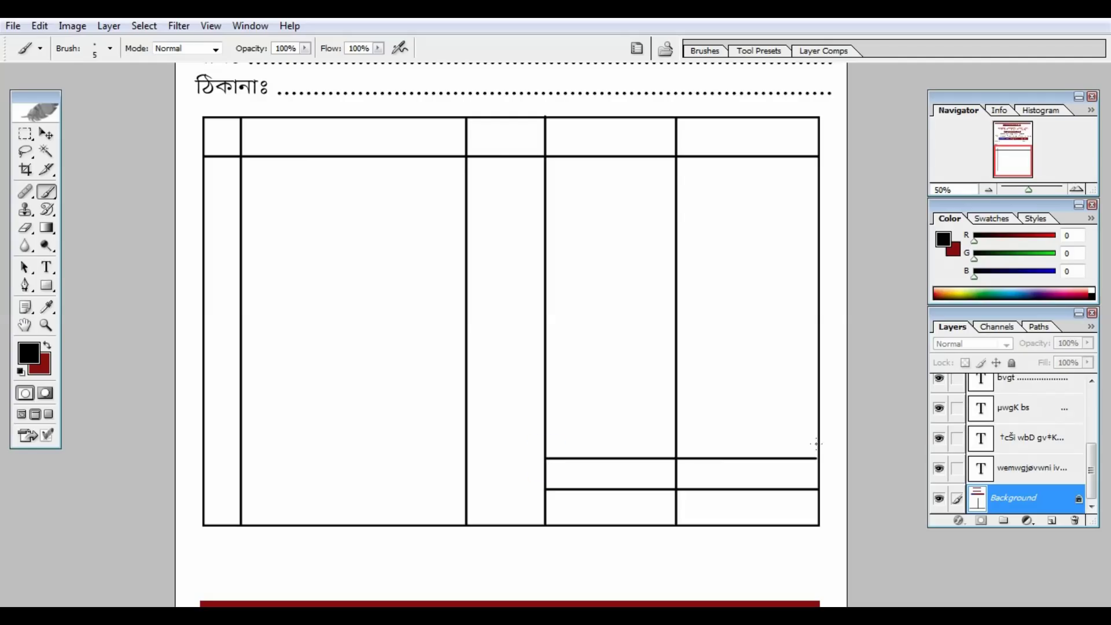
left_click_drag(543, 429, 807, 430)
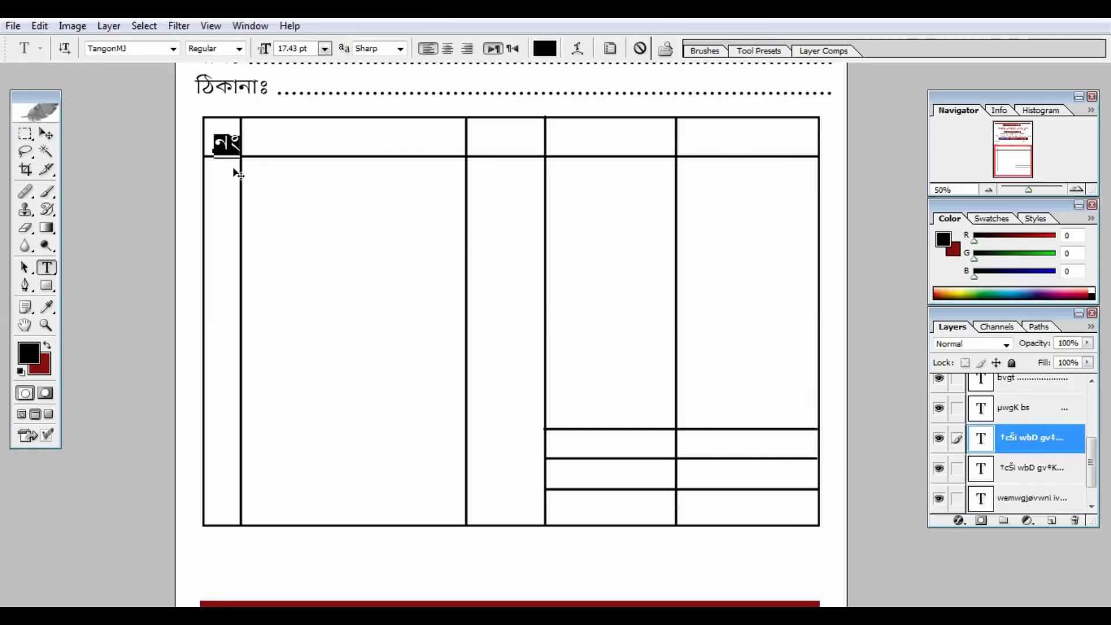
Add column headings বিবরণ, পরিমান, দর and টাকা beside নং from copied text layers.
left_click_drag(236, 168, 470, 142)
type("tweeiY")
key("ctrl+Return")
type("cwi")
left_click_drag(541, 139, 599, 136)
type("gvb")
left_click(46, 134)
key("t")
left_click_drag(601, 136, 727, 139)
type("`i")
left_click(46, 133)
type("t ....................")
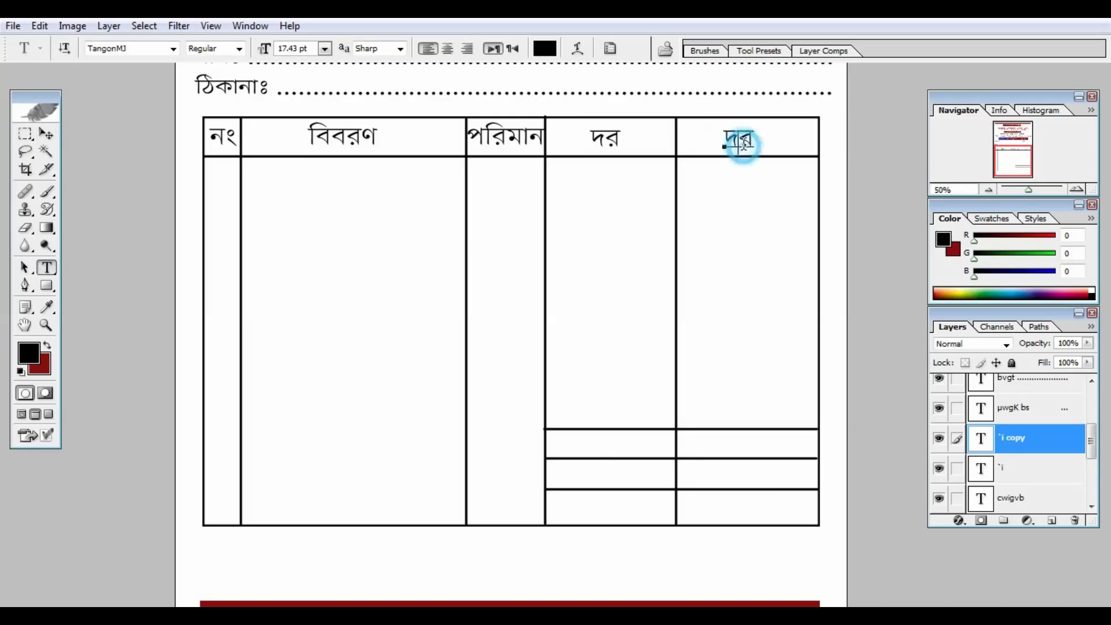
type("UvKv")
key("ctrl+Return")
key("v")
Add the total labels মোট=, জমা= and বাকী= in the three right-hand total rows.
left_click_drag(518, 208, 371, 514)
left_click(47, 267)
left_click_drag(628, 446, 555, 479)
type("‡gvU=")
key("ctrl+Return")
key("v")
left_click(48, 268)
left_click_drag(646, 477, 573, 508)
type("Rgv=")
key("ctrl+Return")
key("v")
left_click(47, 267)
type("evKx=")
key("ctrl+Return")
key("v")
Add a dotted কথায়ঃ line below the table and a স্বাক্ষর signature label beneath it.
left_click_drag(523, 414, 152, 447)
key("t")
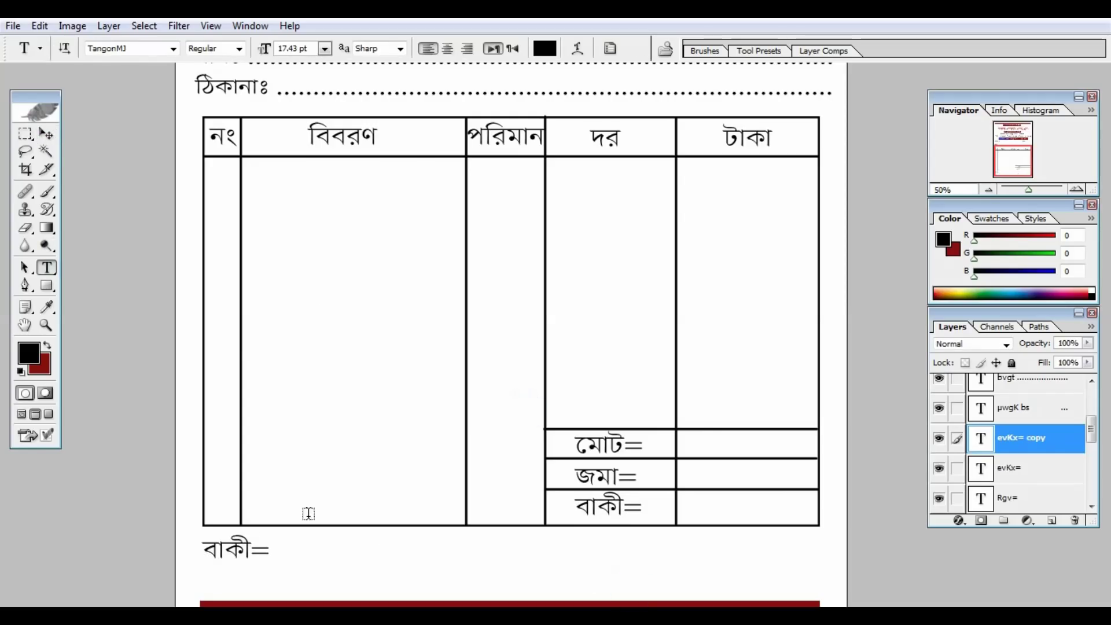
type("K_vqt .......................")
left_click_drag(275, 546, 231, 580)
type("...................................................................")
key("ctrl+Return")
key("v")
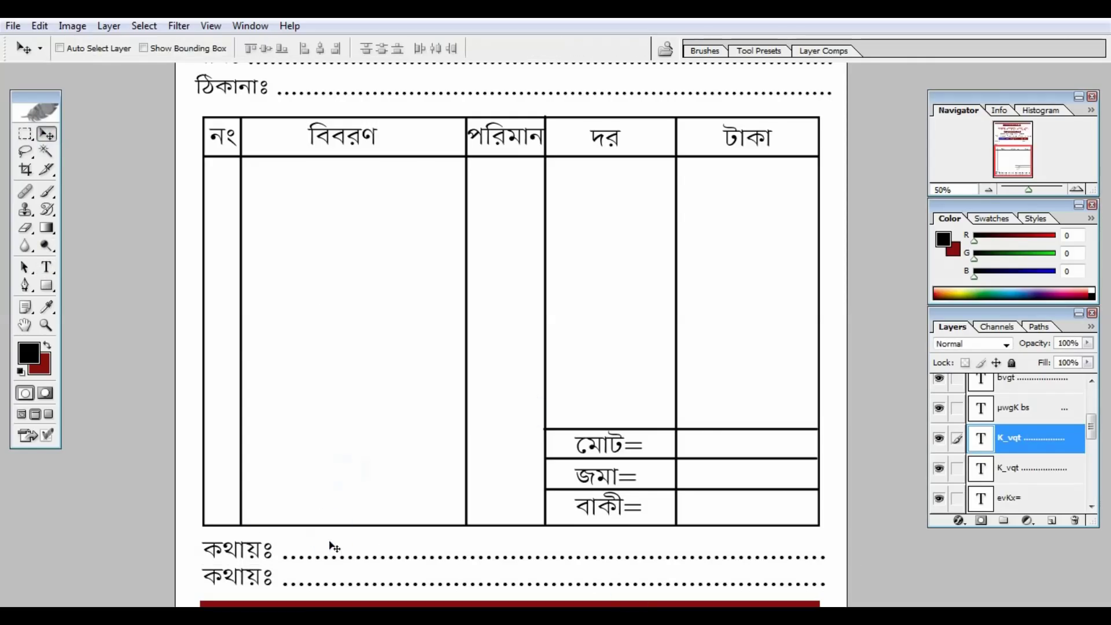
key("t")
left_click_drag(828, 578, 165, 573)
type("¯^vKÿi")
key("ctrl+Return")
key("v")
key("ctrl+minus")
key("ctrl+minus")
Move the স্বাক্ষর label to the bottom right, then zoom in on the memo header.
left_click_drag(417, 565, 697, 565)
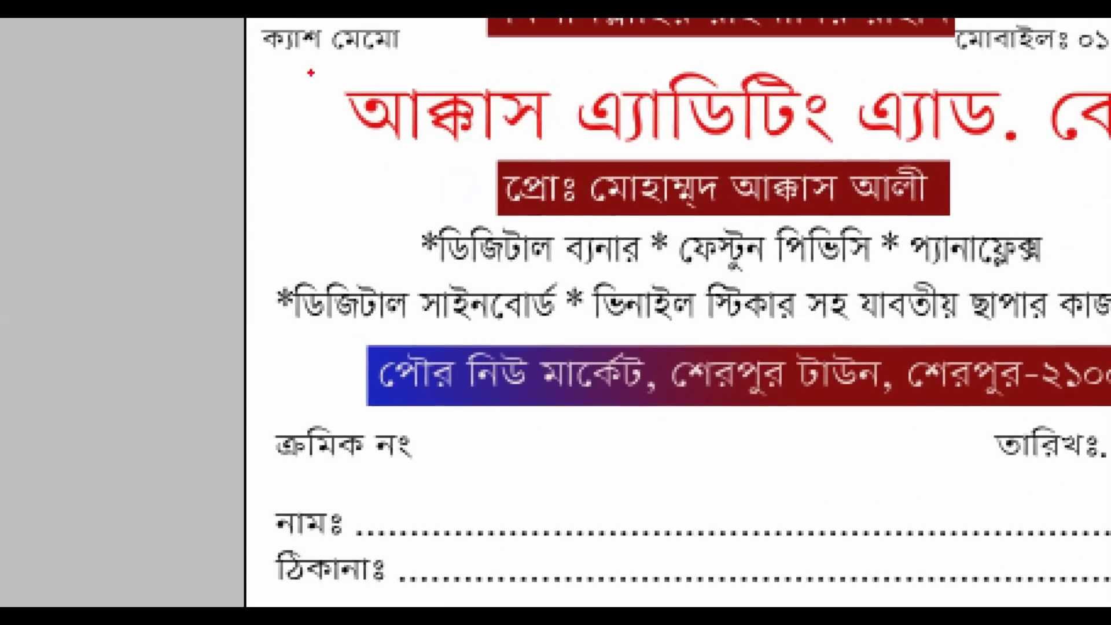
left_click_drag(442, 51, 570, 165)
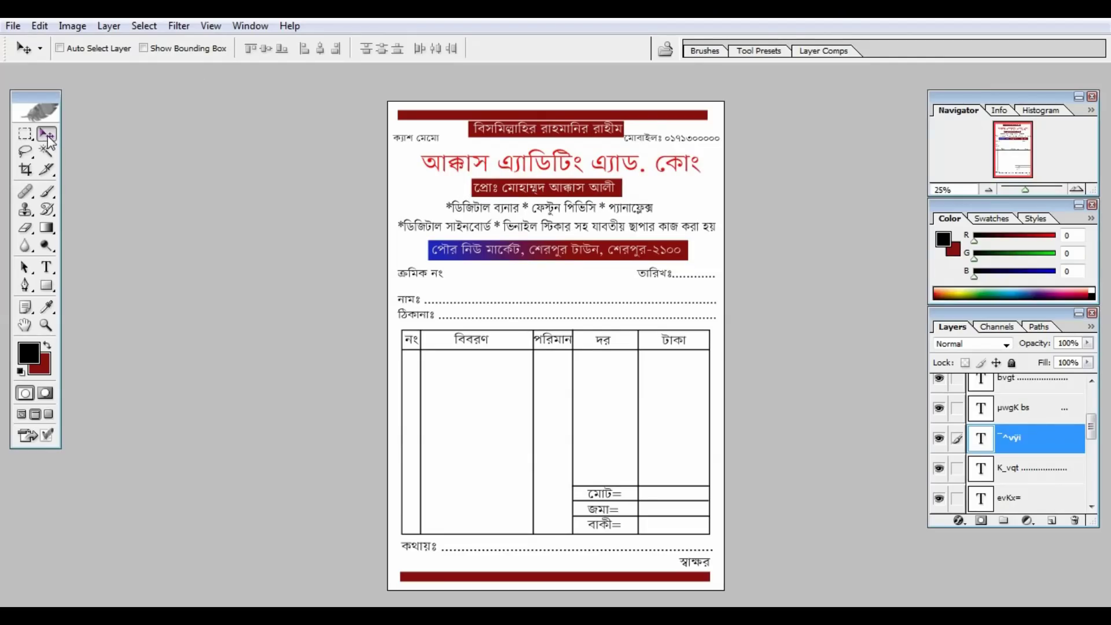
key("ctrl+plus")
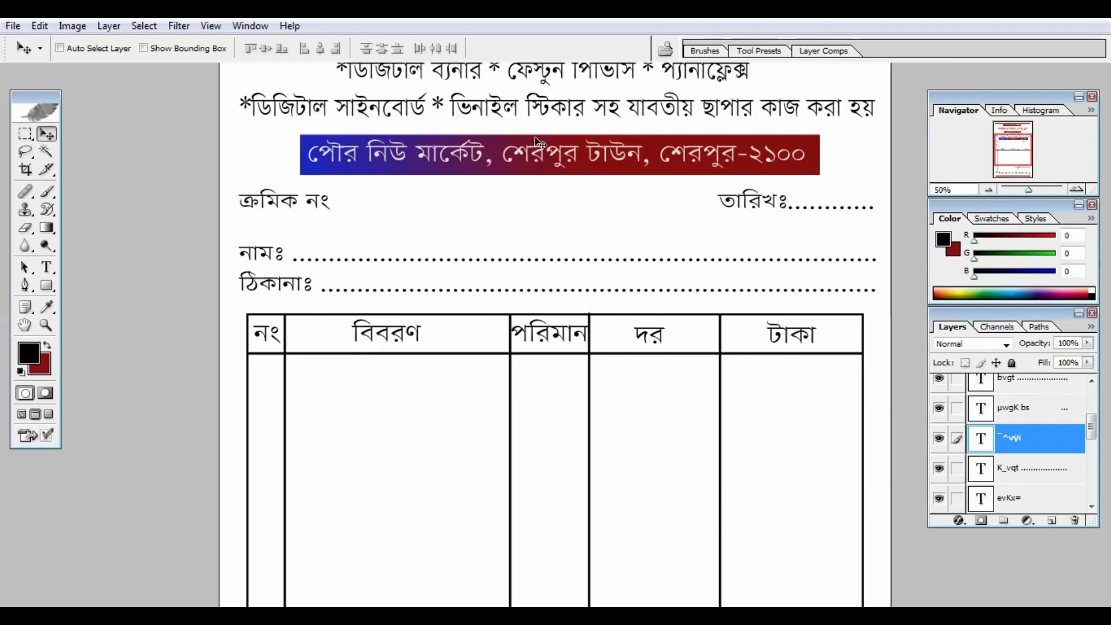
left_click_drag(427, 219, 424, 429)
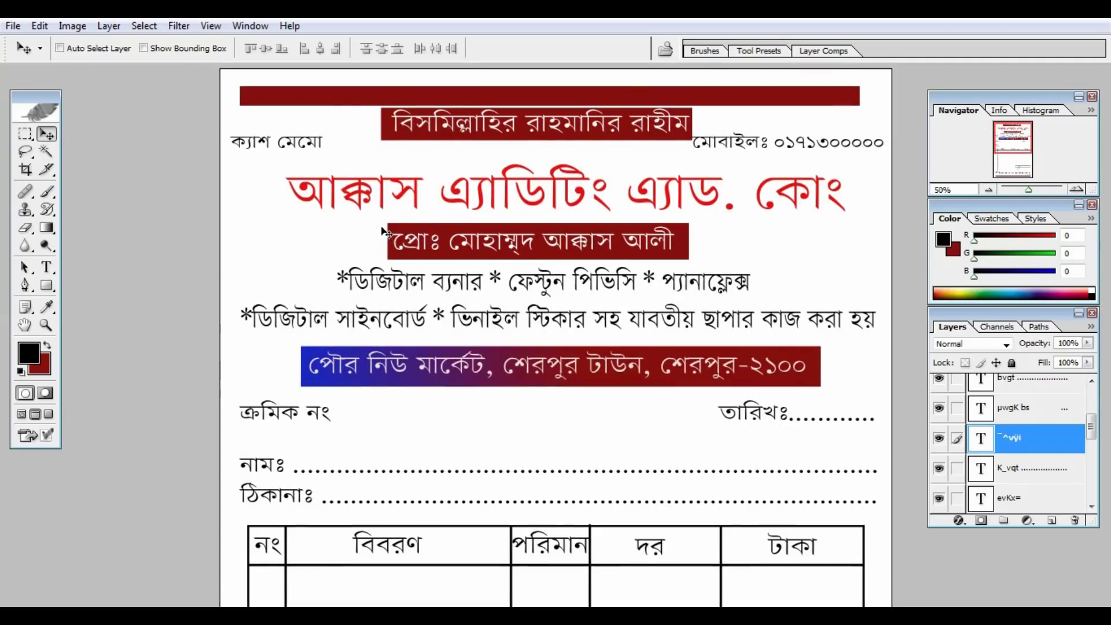
Select the red company-name title layer and Alt-drag a copy down onto the নামঃ line.
right_click(307, 191)
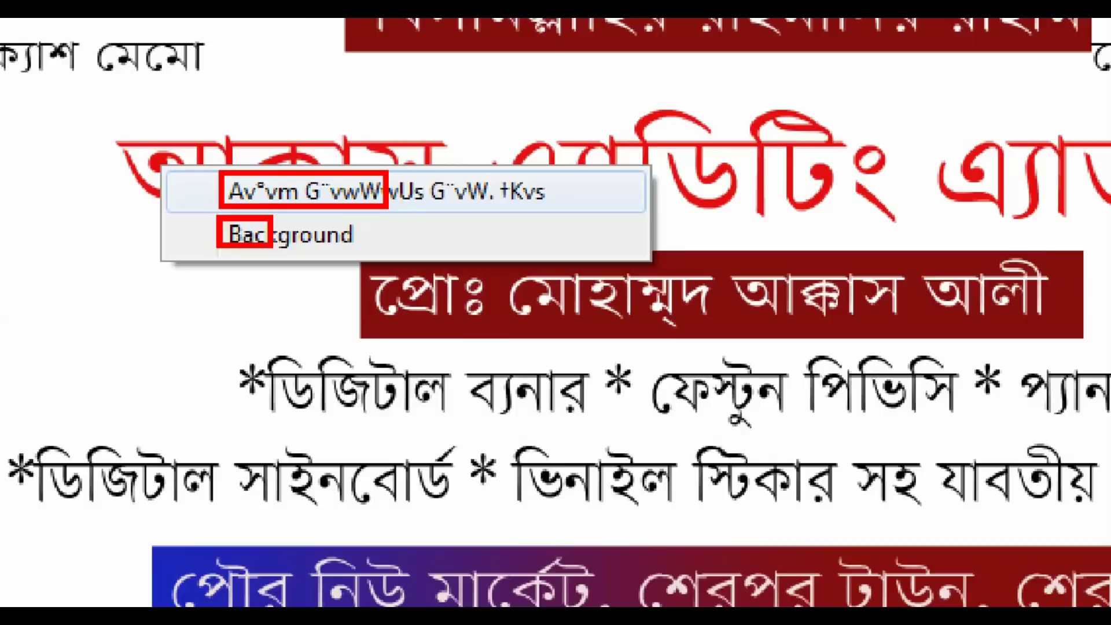
left_click(371, 189)
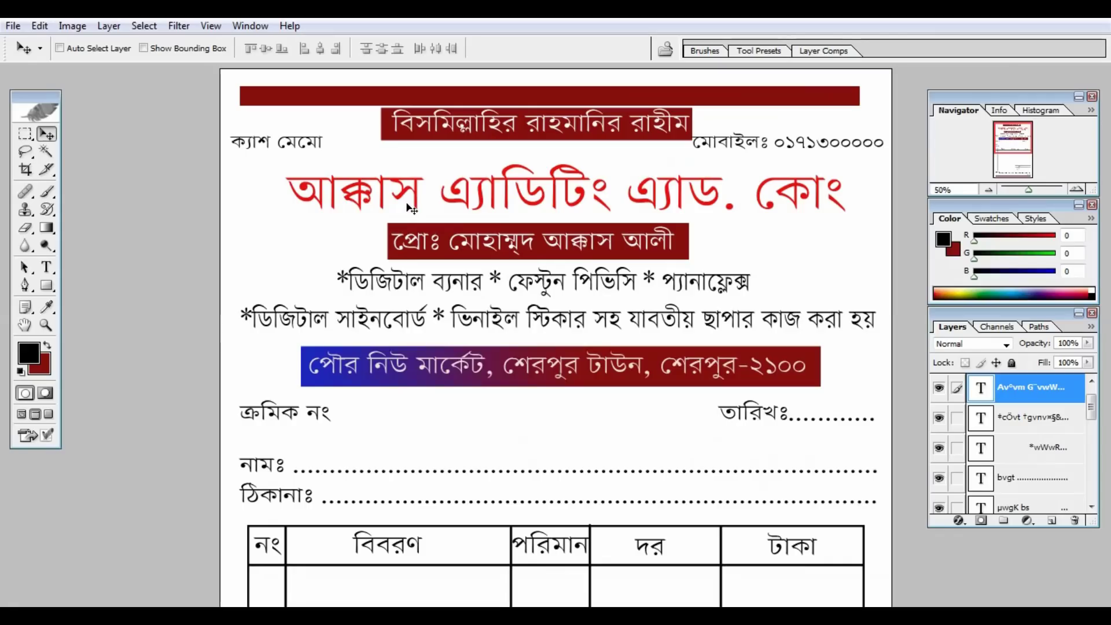
right_click(313, 193)
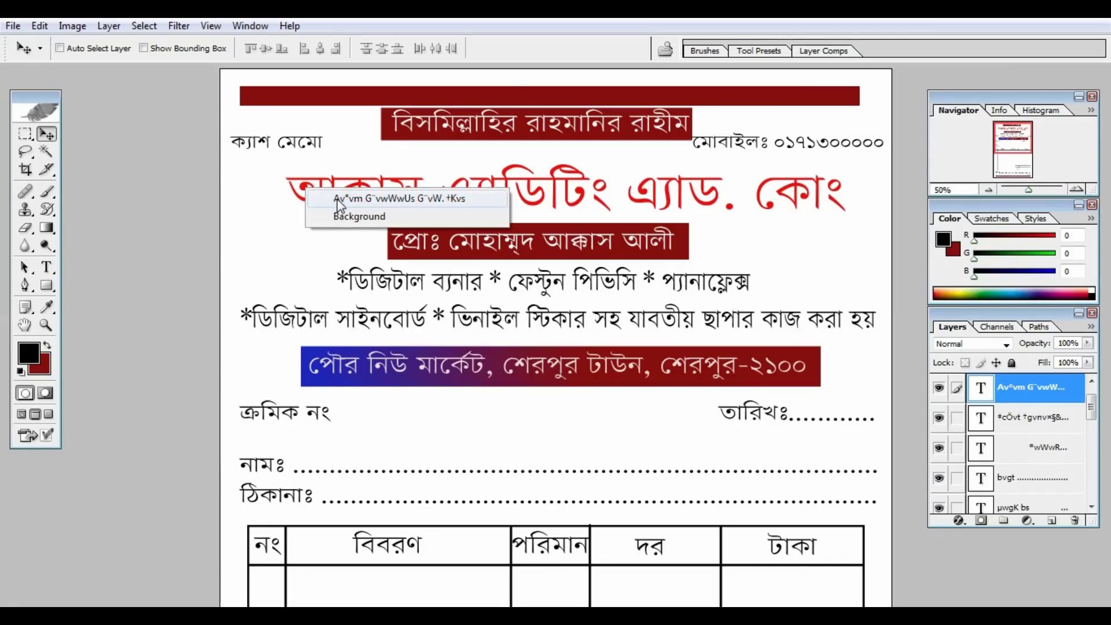
left_click(336, 198)
mouse_move(535, 214)
left_mouse_down()
mouse_move(523, 207)
mouse_move(533, 215)
left_mouse_up()
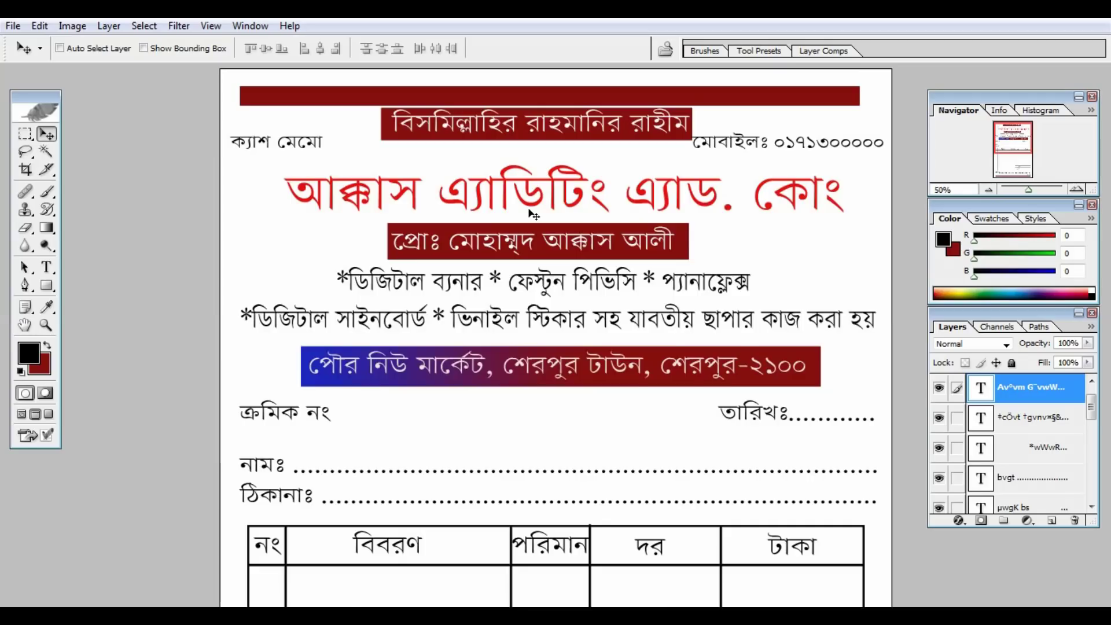
key("ctrl+minus")
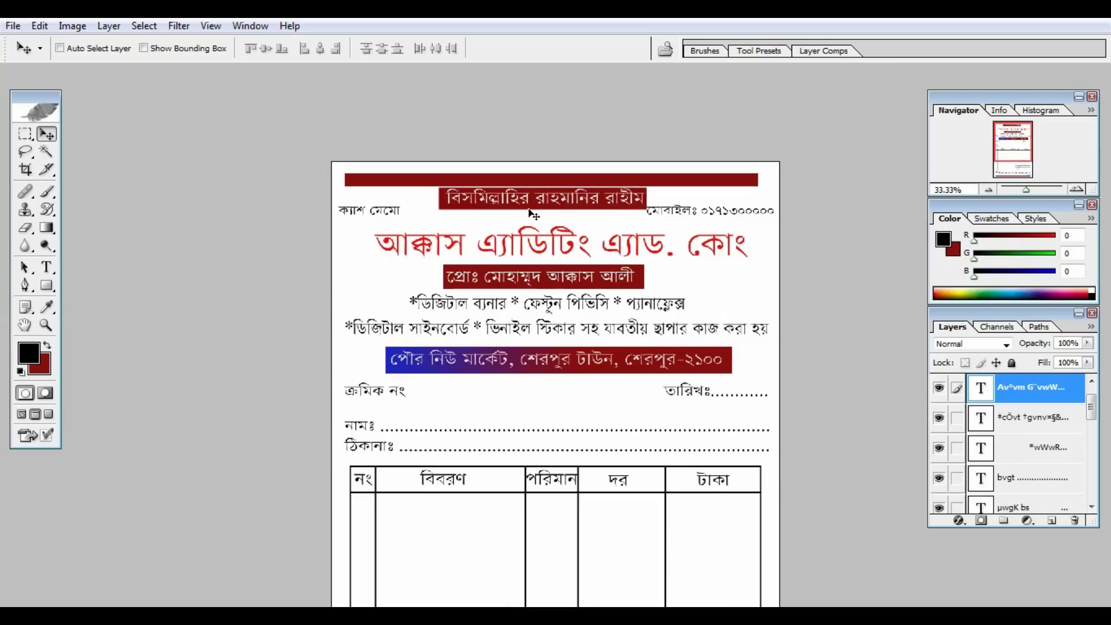
left_click_drag(534, 236, 519, 424)
key("ctrl+minus")
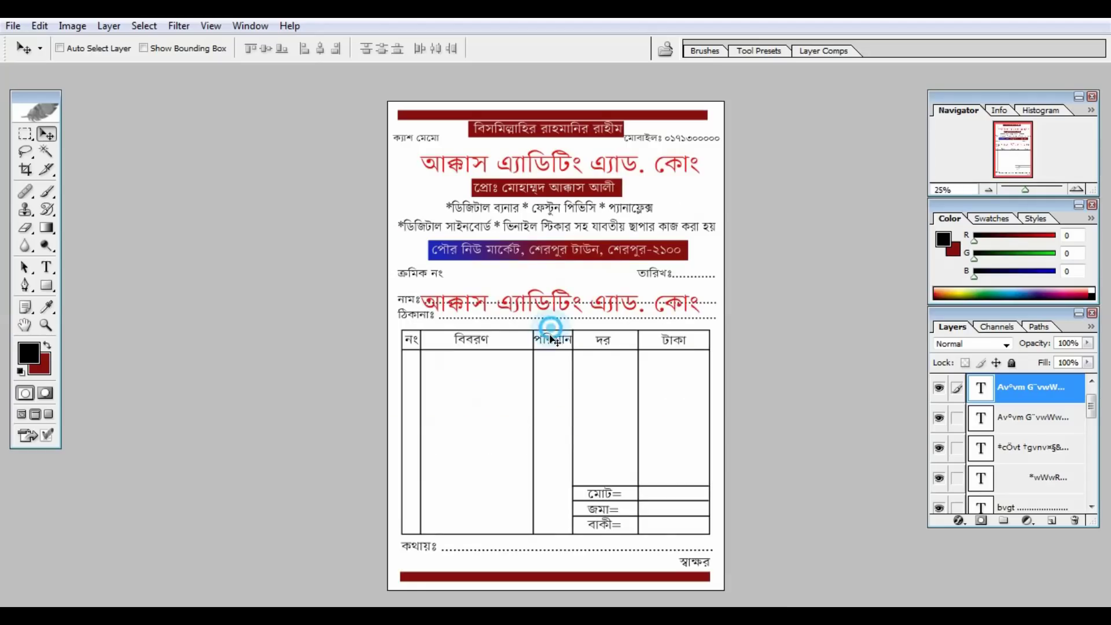
Move the title copy into the table body and rotate it about −26.6° diagonally.
left_click_drag(550, 325, 544, 447)
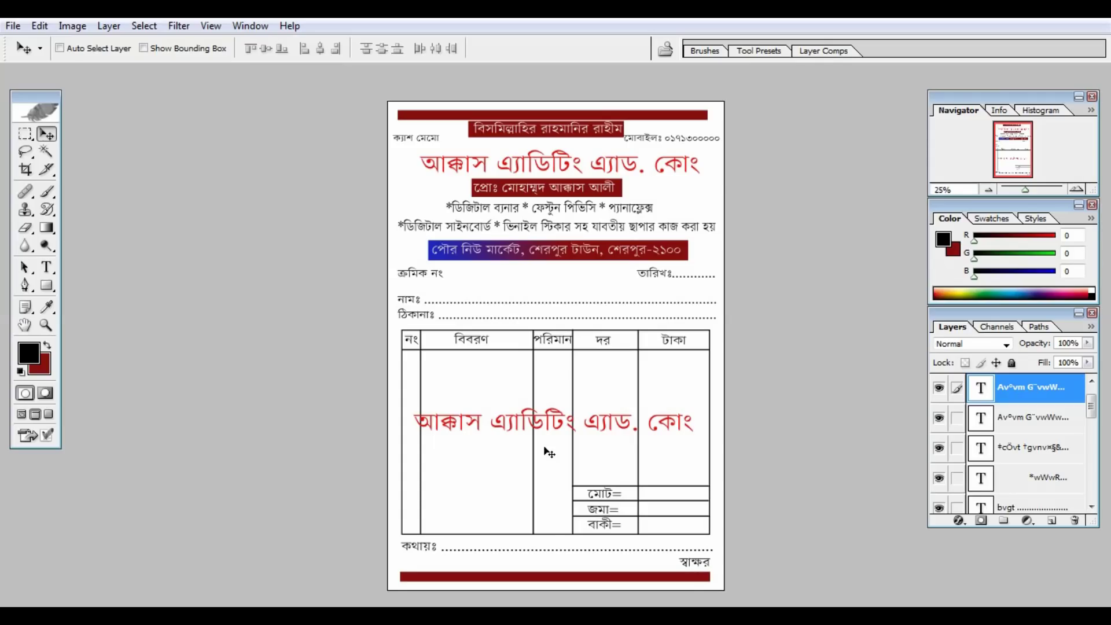
key("ctrl+t")
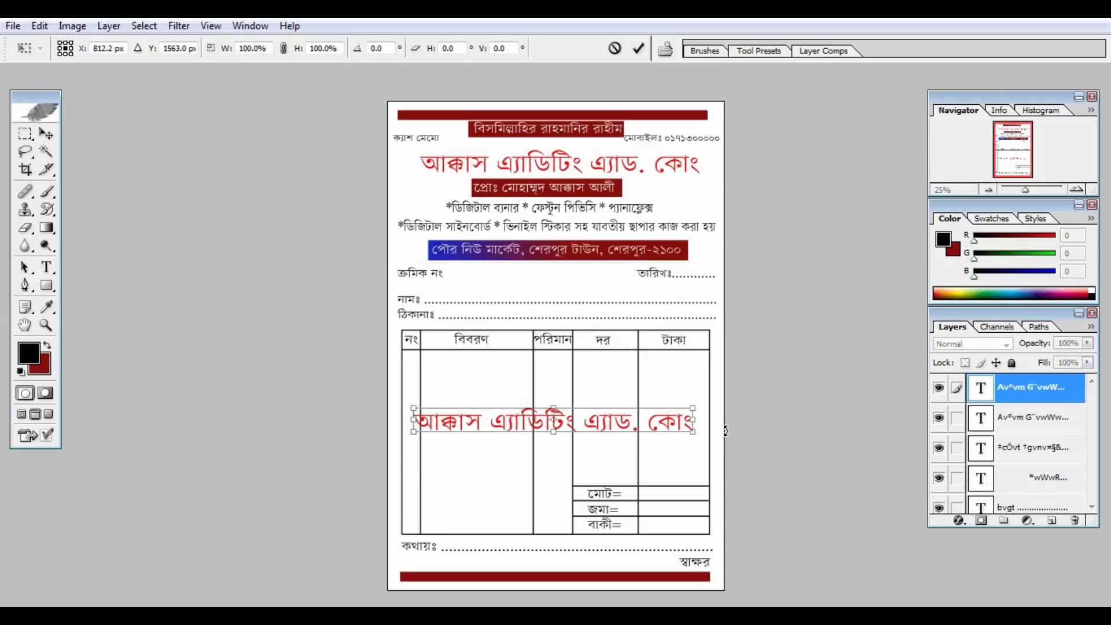
left_click_drag(727, 429, 720, 345)
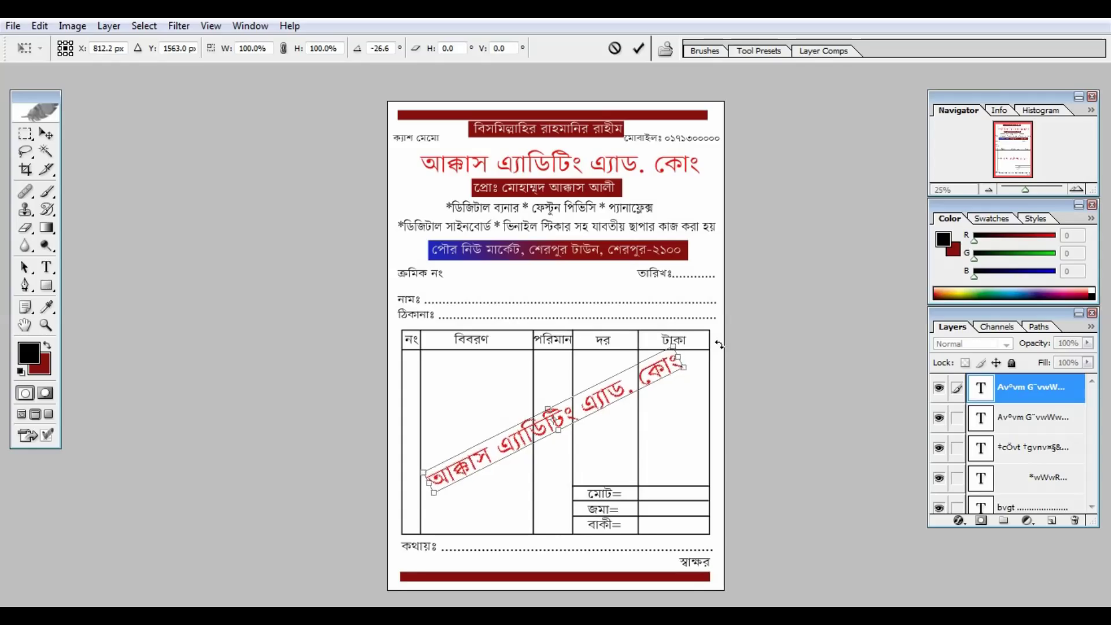
key("Return")
left_click_drag(638, 382, 635, 391)
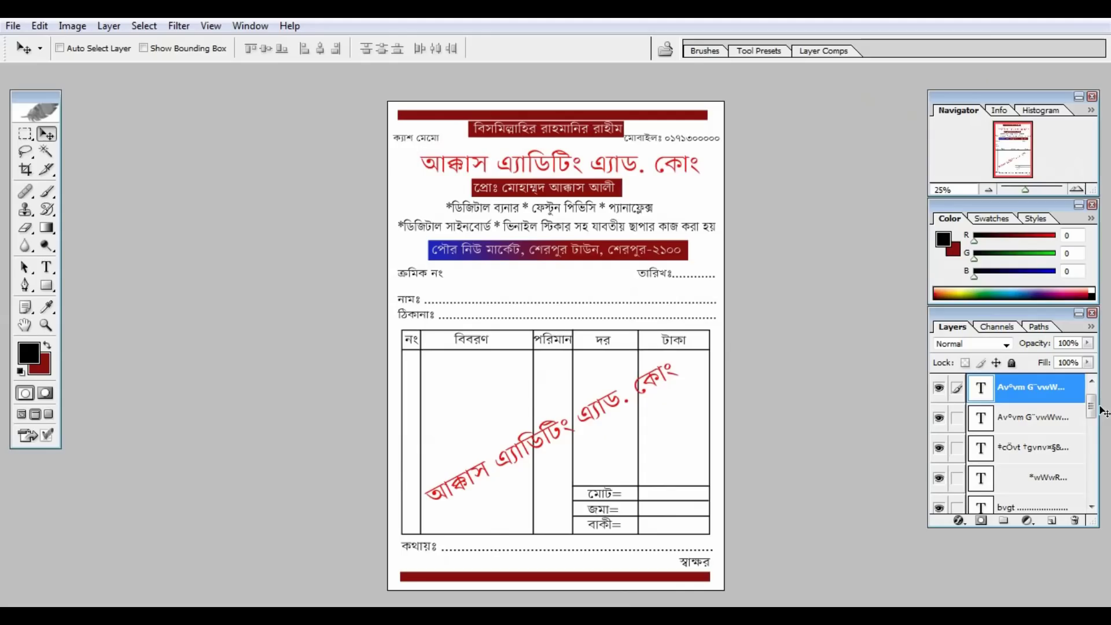
Lower the diagonal title copy's opacity to 30%, then check the faded watermark up close.
left_click(1088, 343)
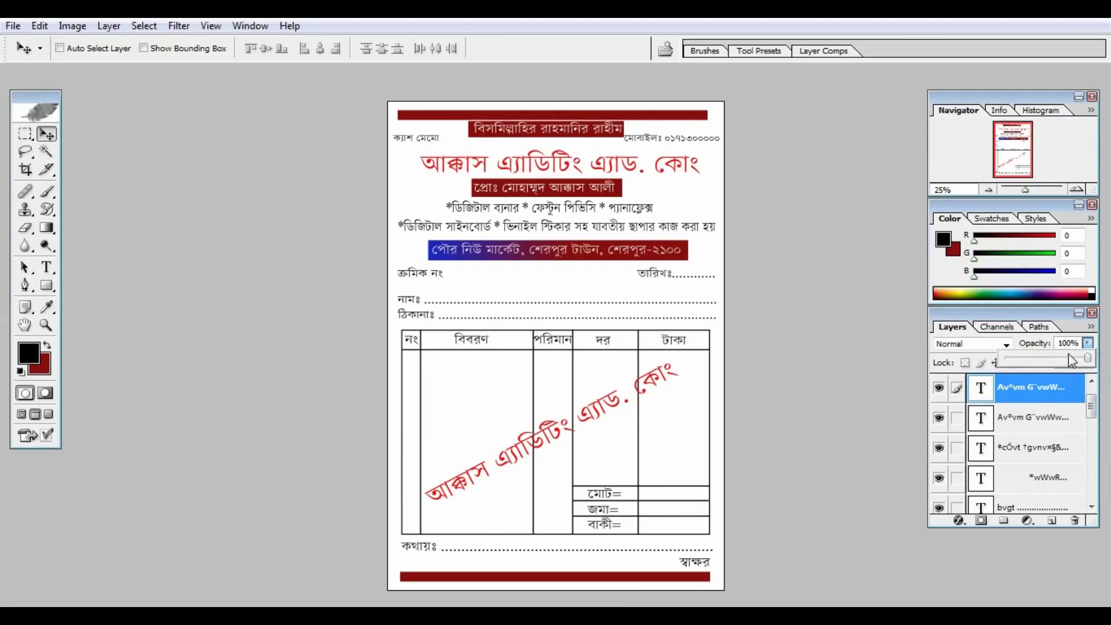
left_click(1054, 358)
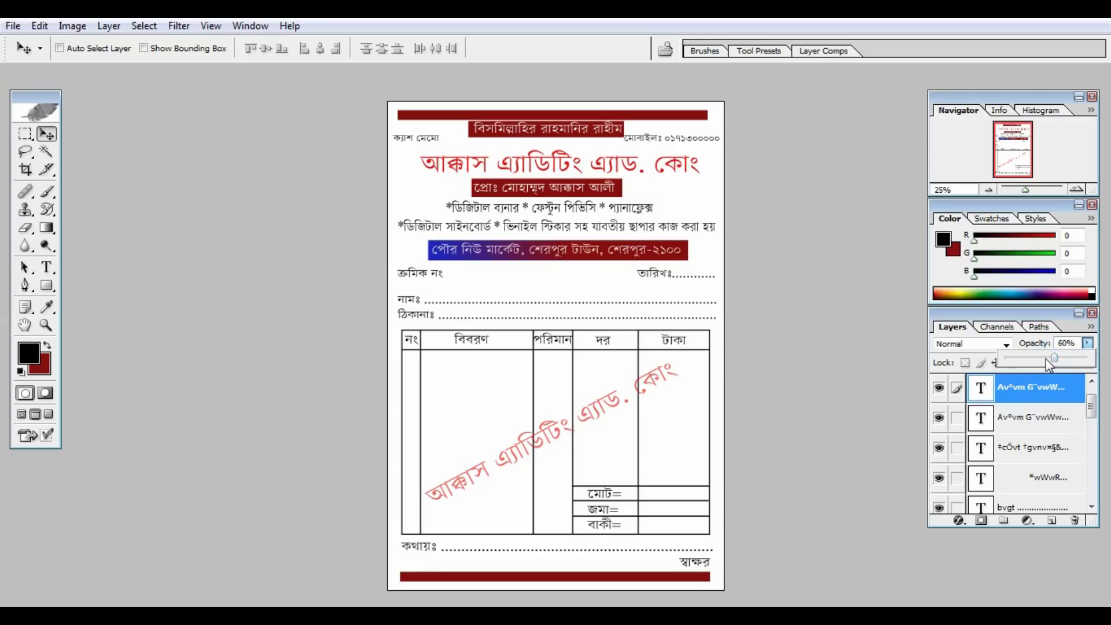
left_click_drag(1047, 361, 1030, 359)
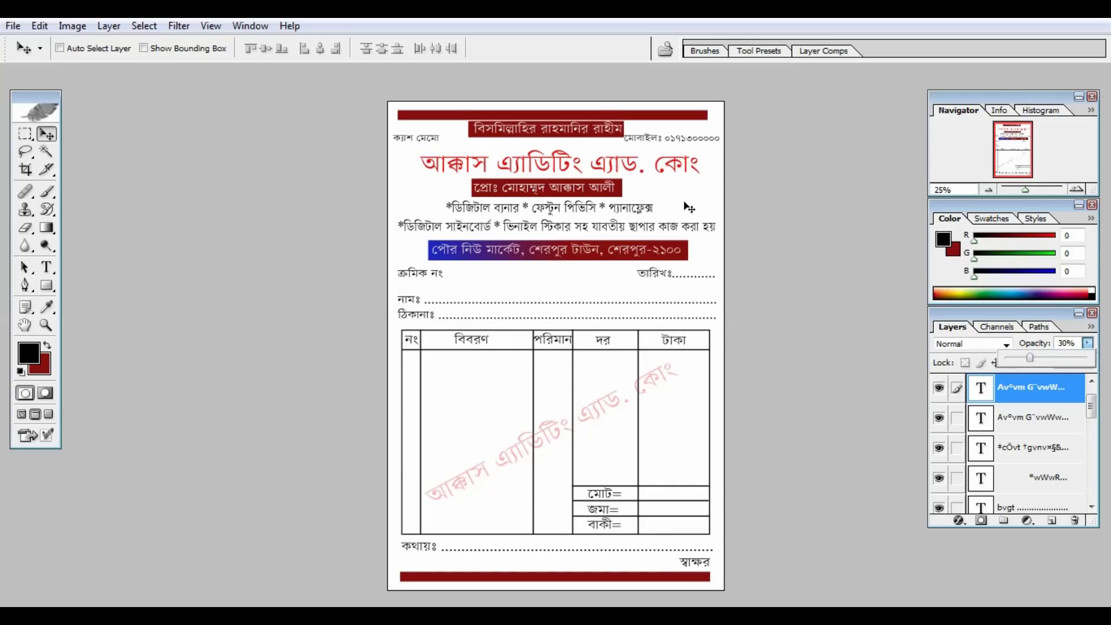
key("ctrl+plus")
key("ctrl+plus")
key("ctrl+plus")
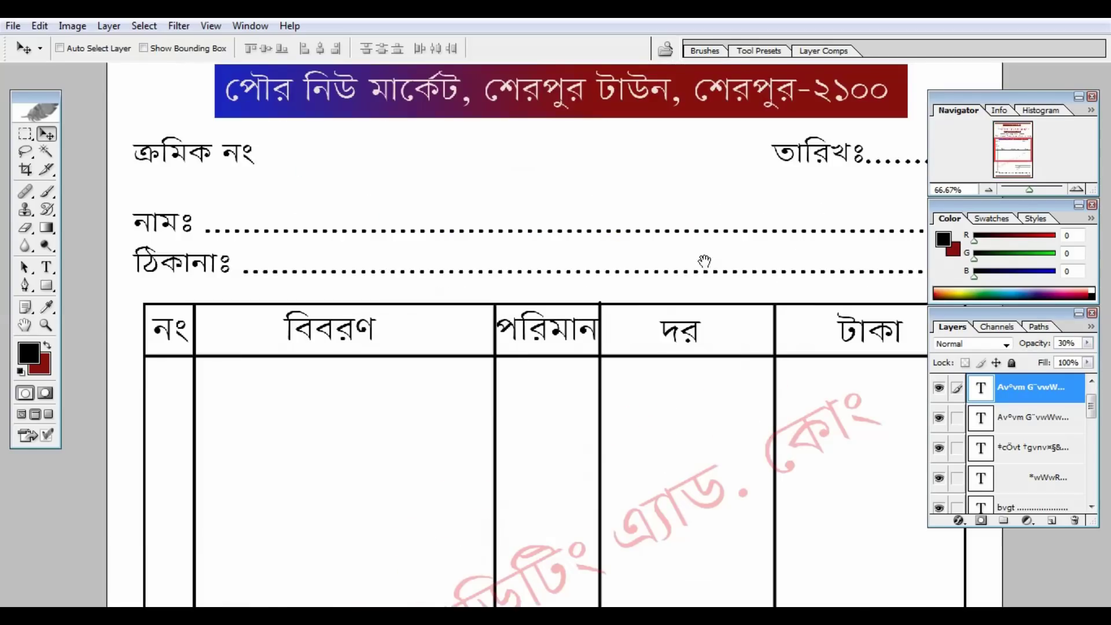
left_click_drag(702, 258, 669, 34)
key("f")
key("ctrl+0")
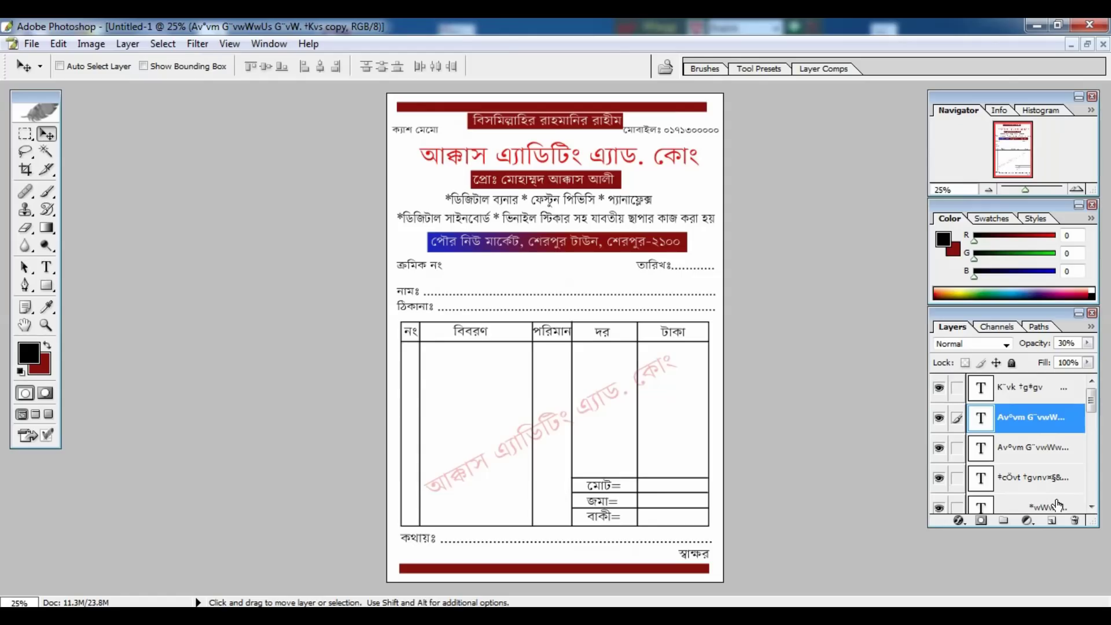
Undo a trial layer merge, then open Save As proposing Untitled-1.psd in Photoshop format.
key("ctrl+shift+e")
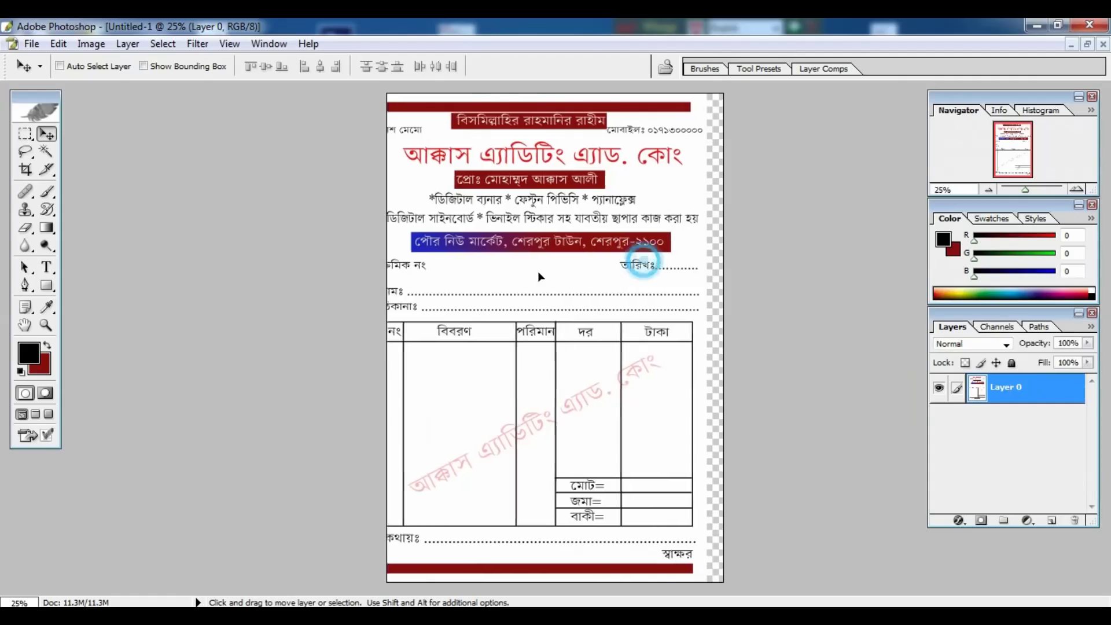
left_click_drag(537, 271, 645, 263)
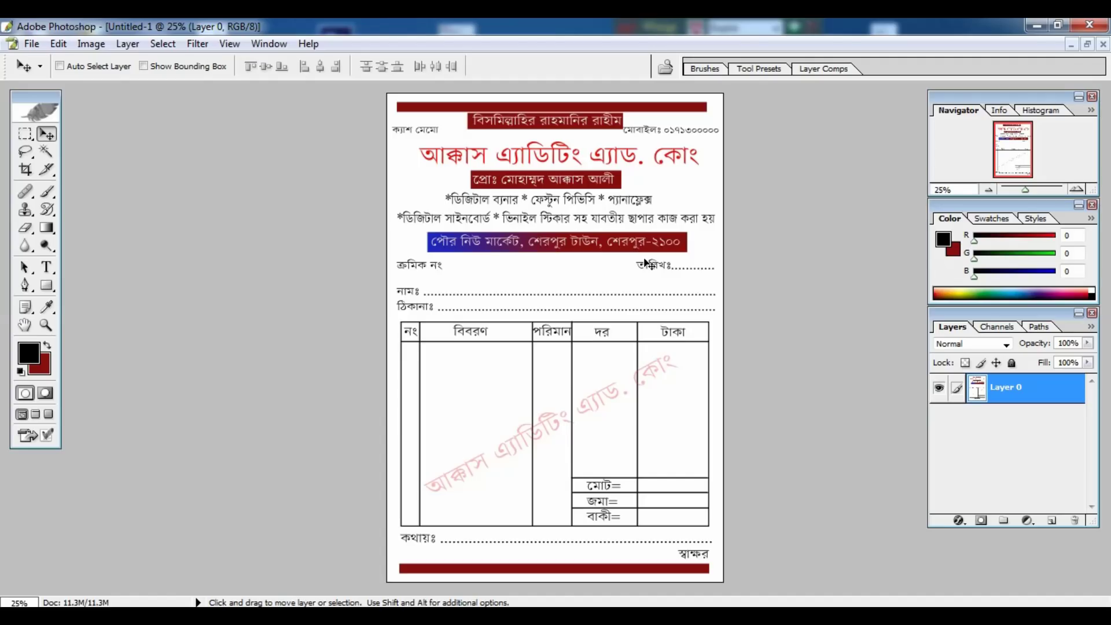
key("ctrl+alt+z")
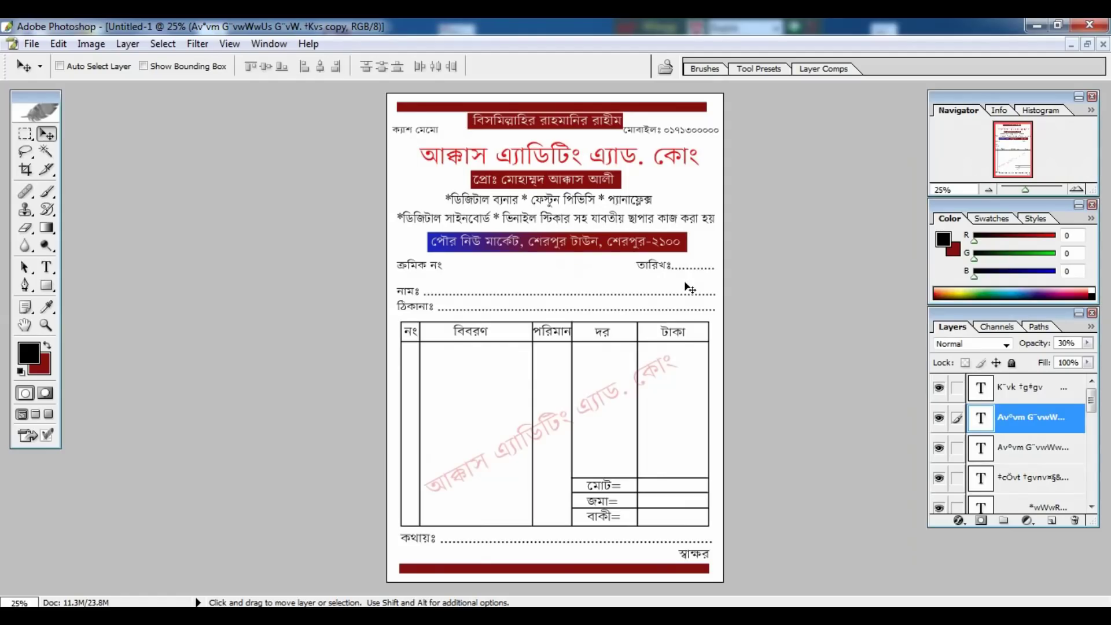
key("shift")
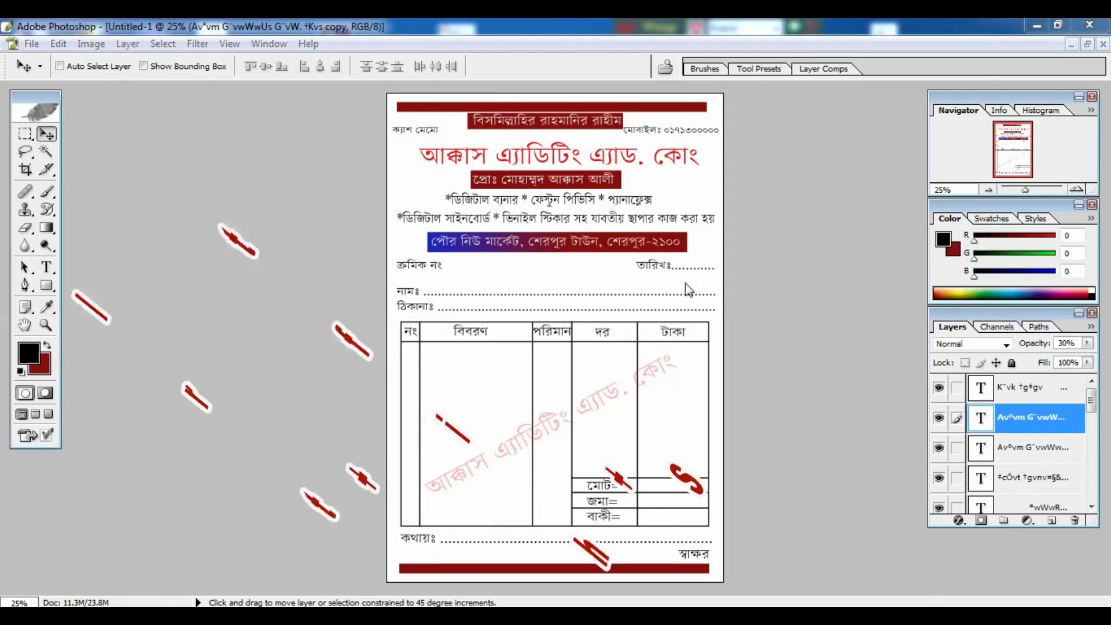
key("ctrl+shift+s")
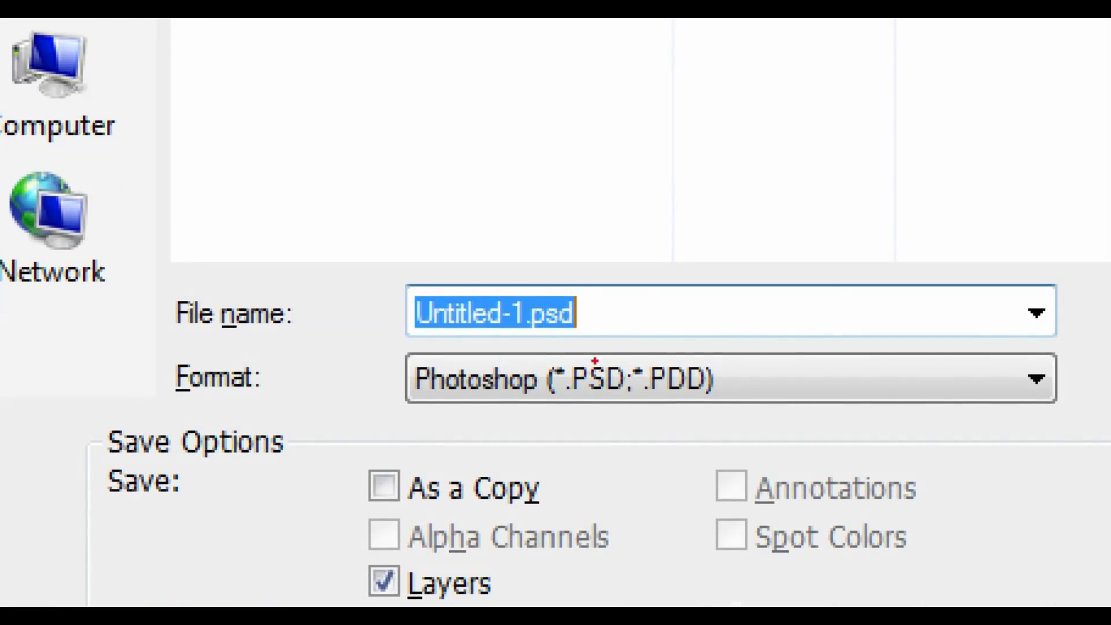
Switch the Save As format to JPEG, then close the dialog without saving.
left_click_drag(567, 358, 634, 407)
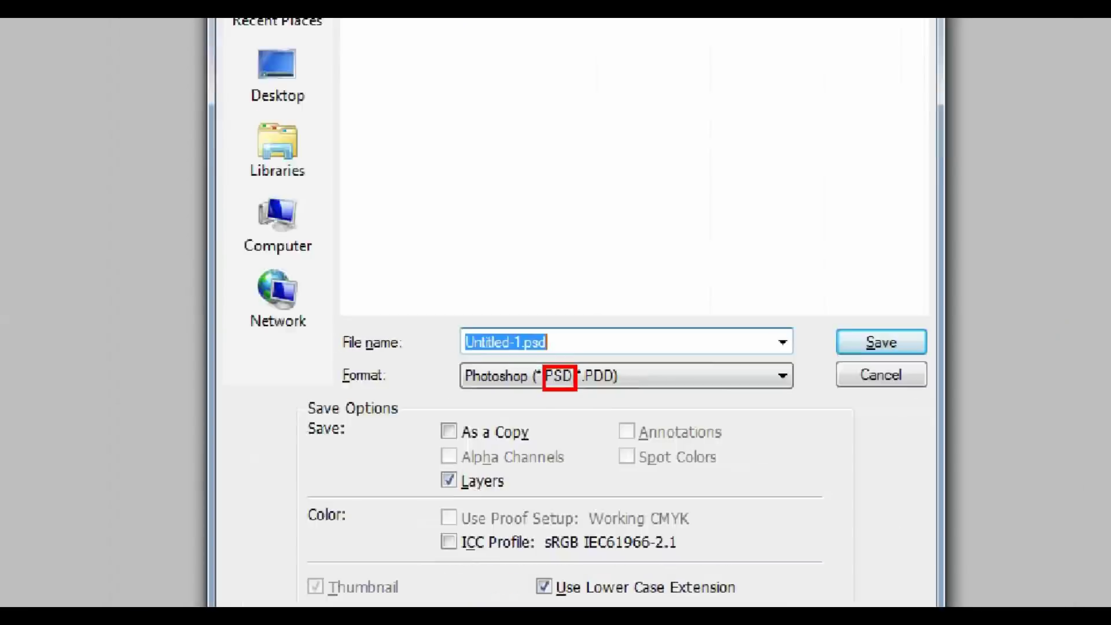
key("Escape")
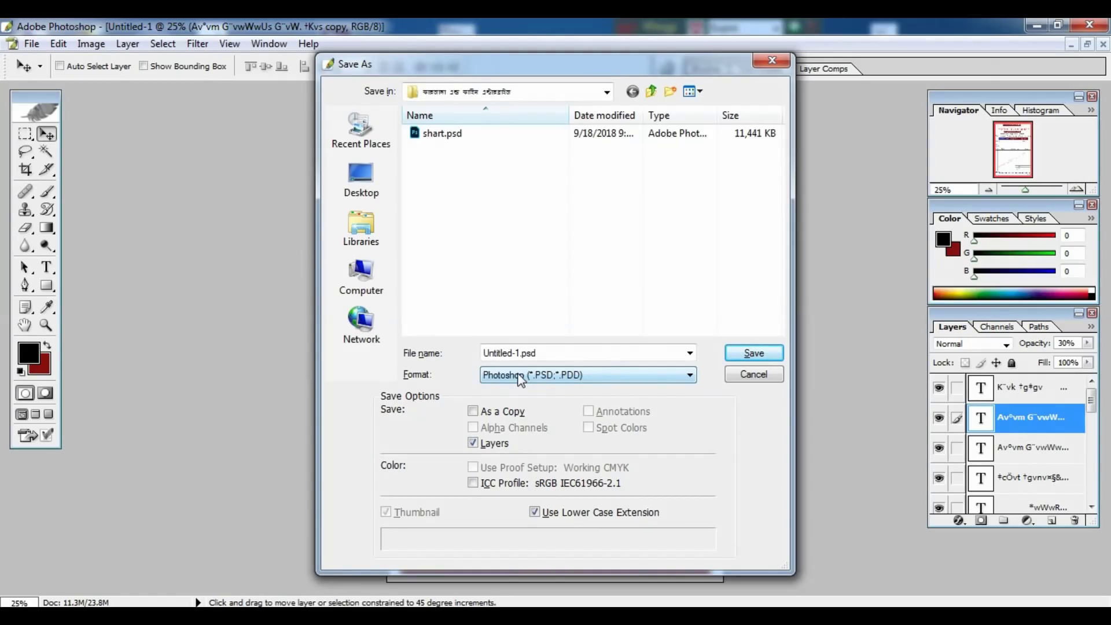
left_click(629, 377)
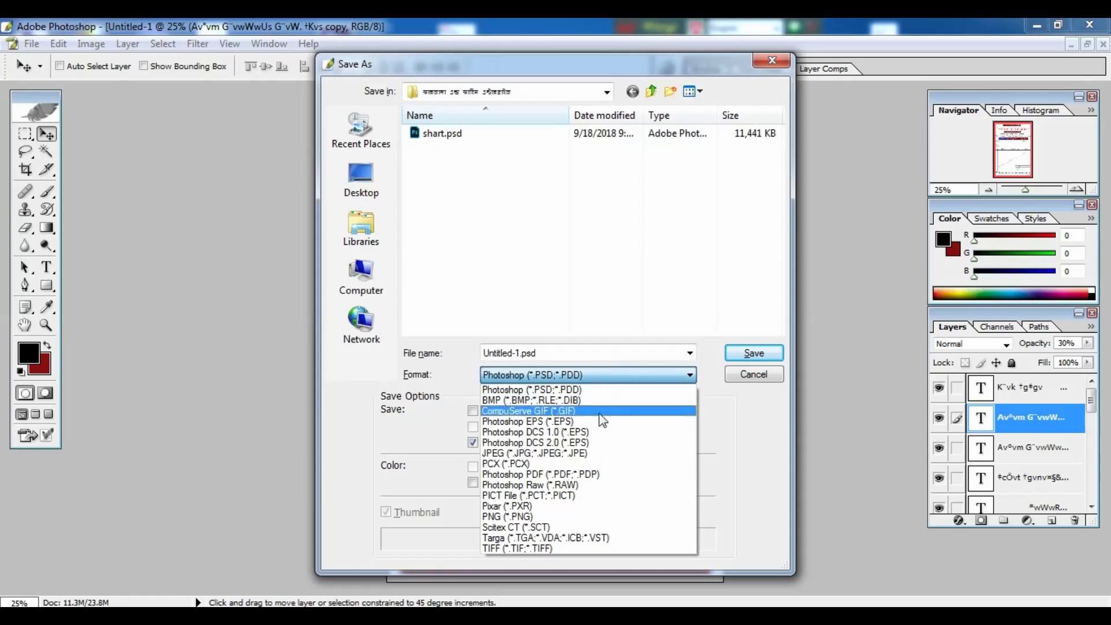
left_click(578, 454)
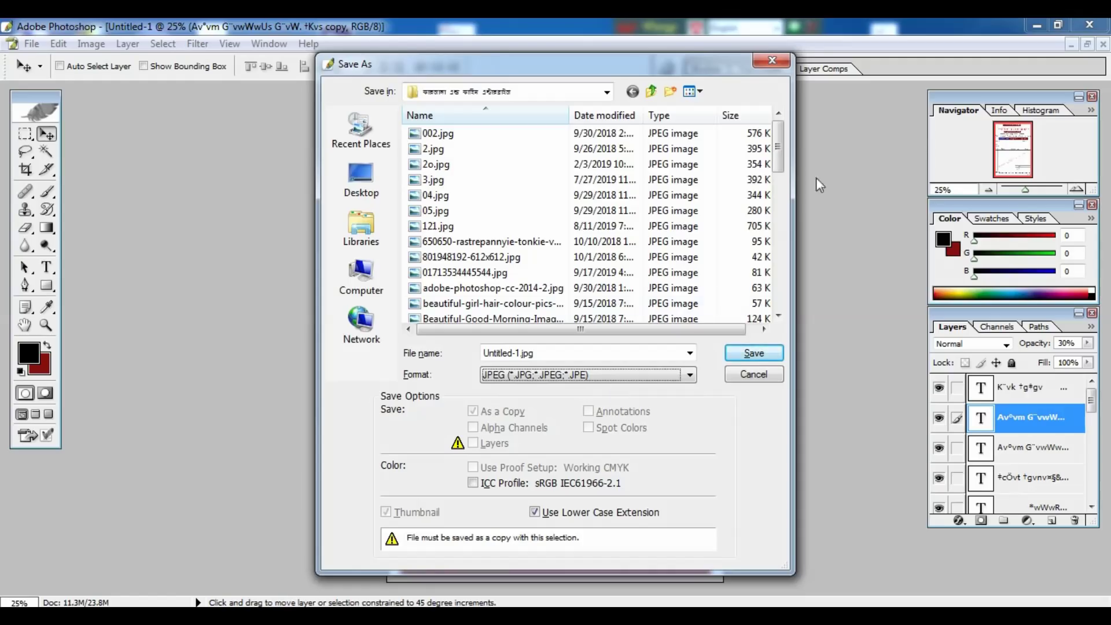
left_click(772, 62)
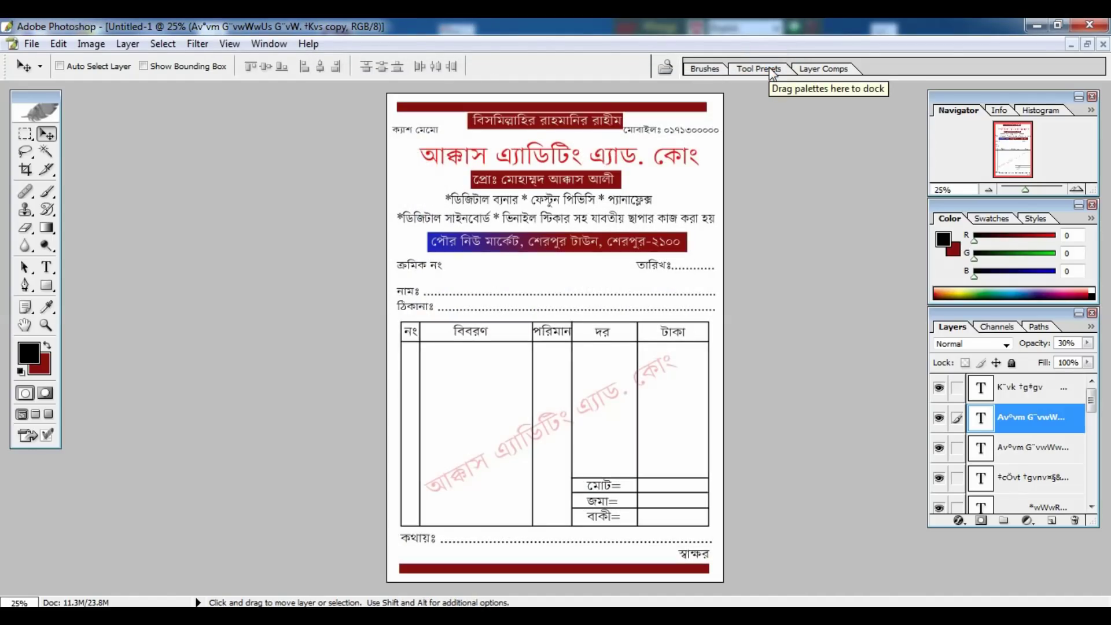